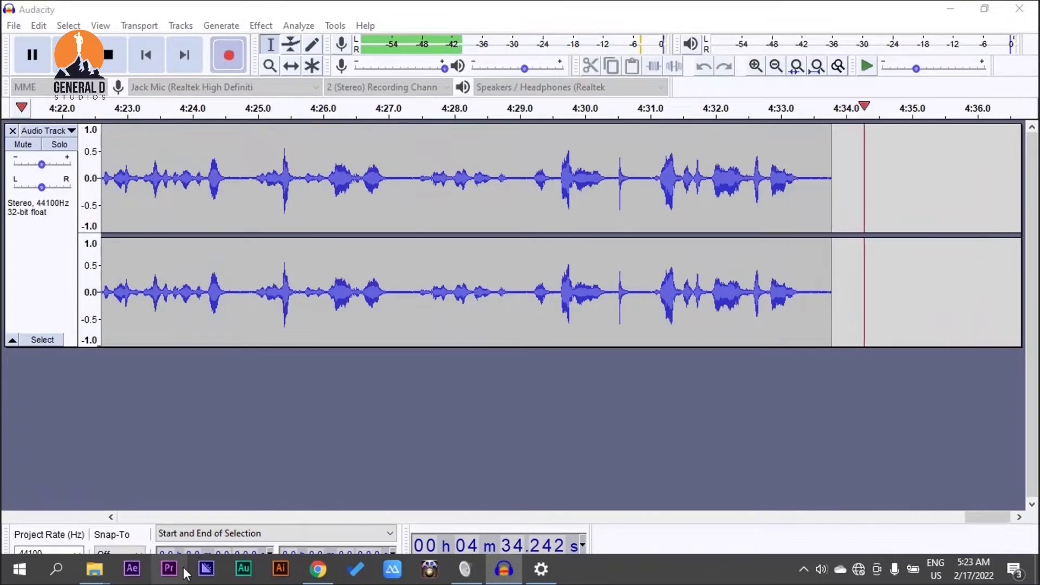
Step: Switch to Adobe Premiere Pro and start a new project named PREMIERE 1.0
left_click(186, 573)
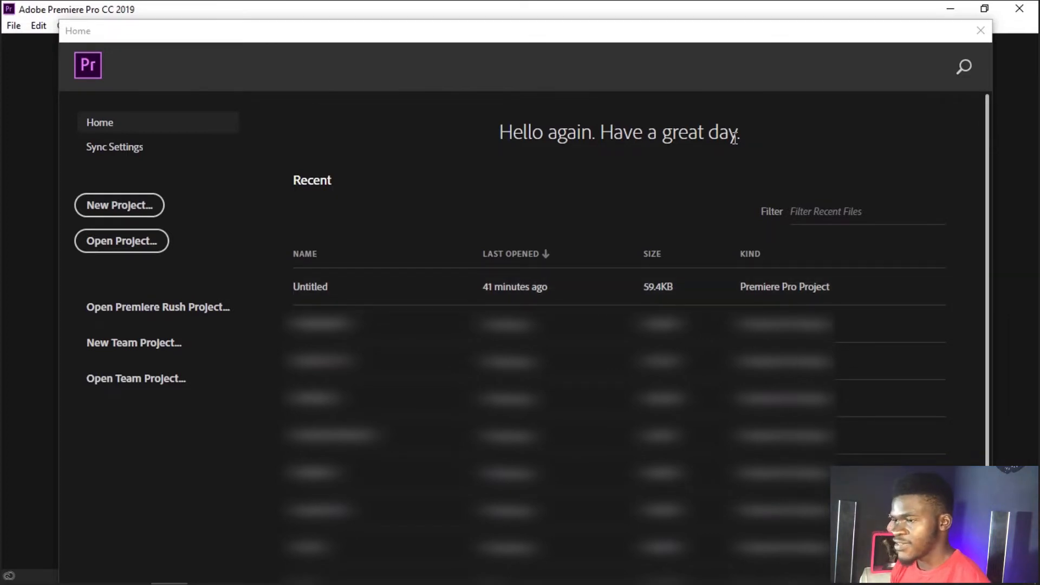
left_click(118, 249)
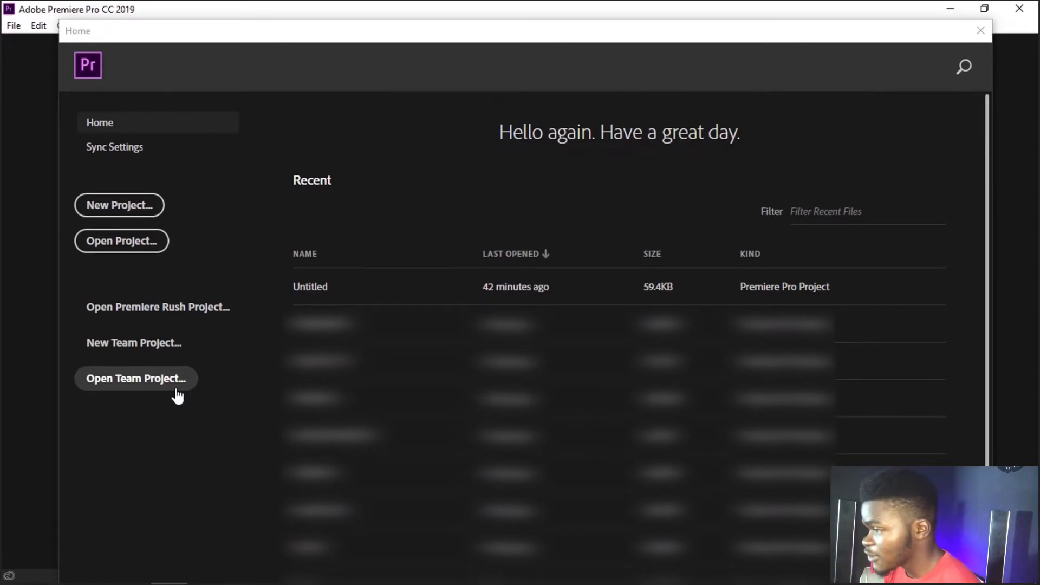
left_click(121, 214)
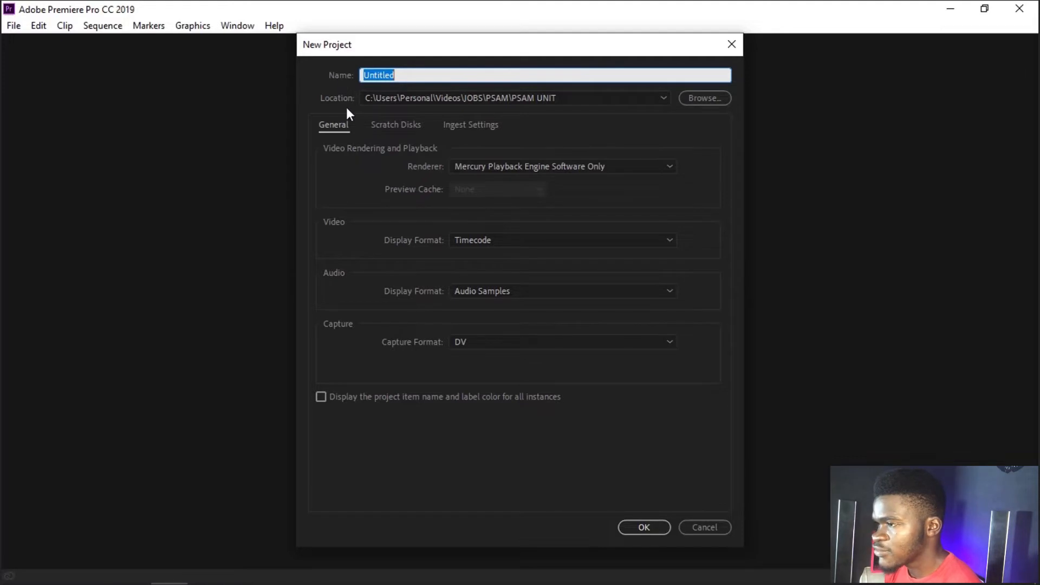
left_click(415, 75)
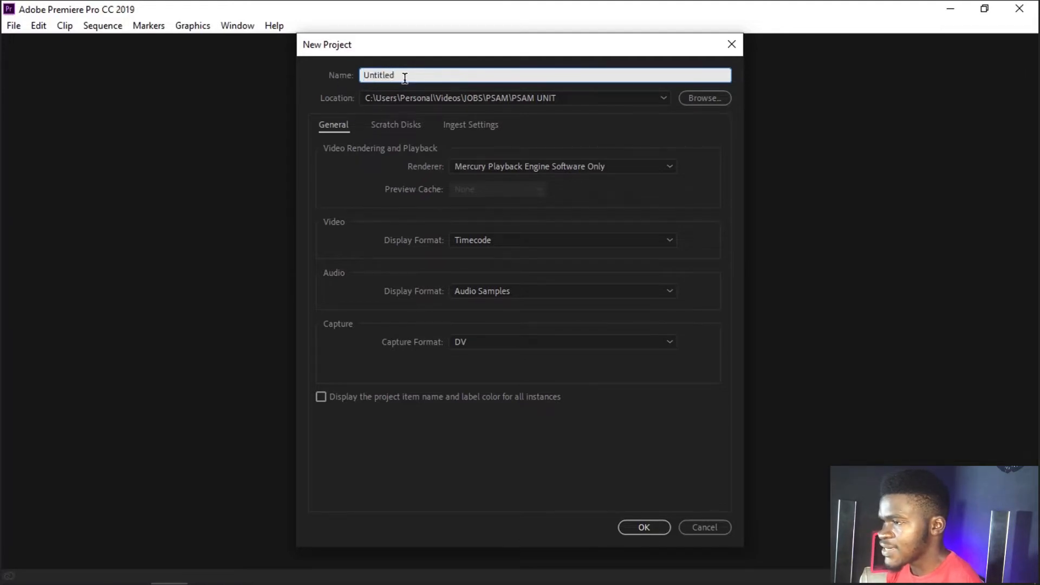
double_click(401, 76)
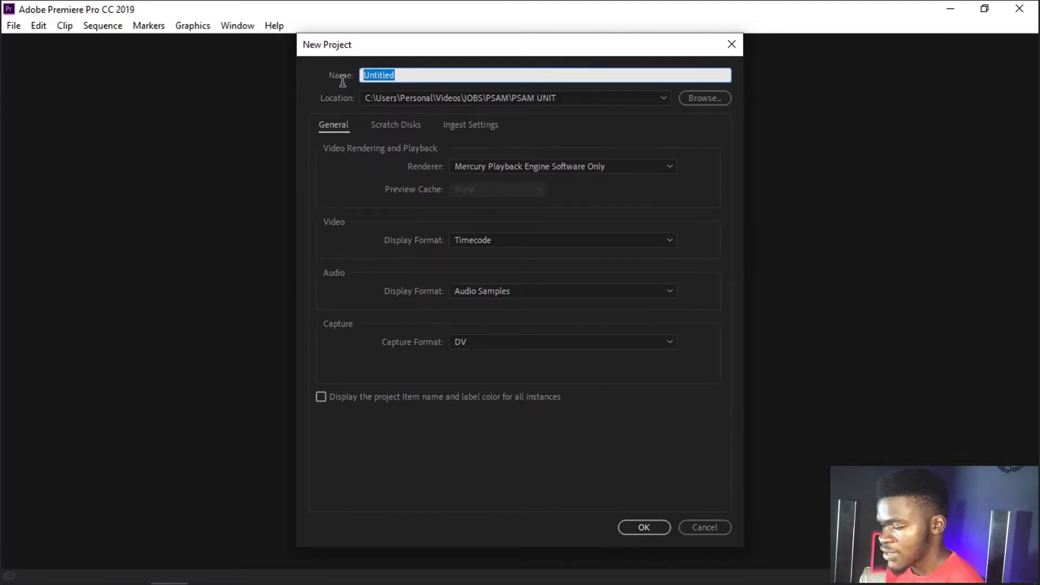
type("PREM")
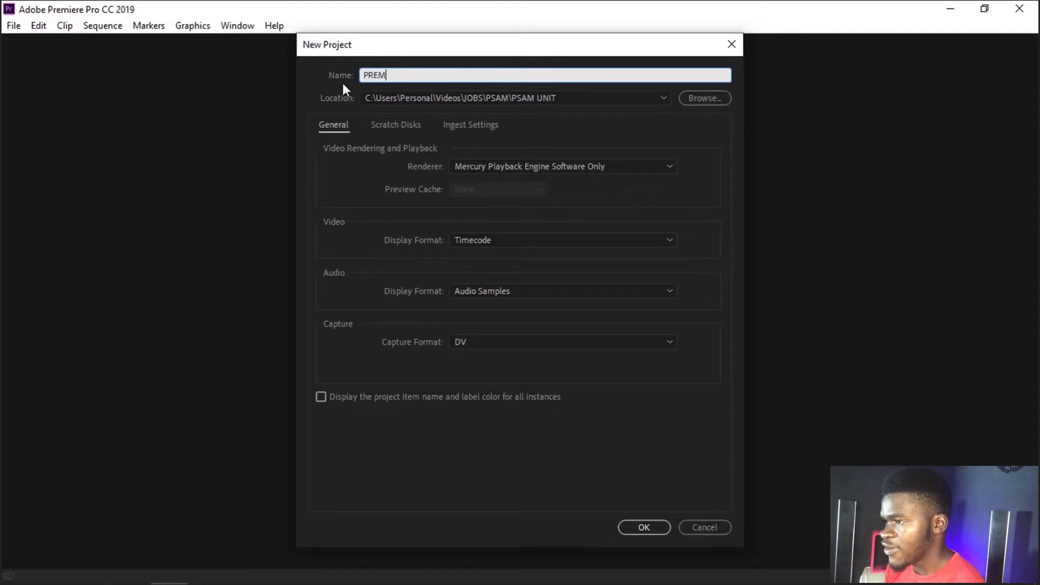
type("IERE 1.0")
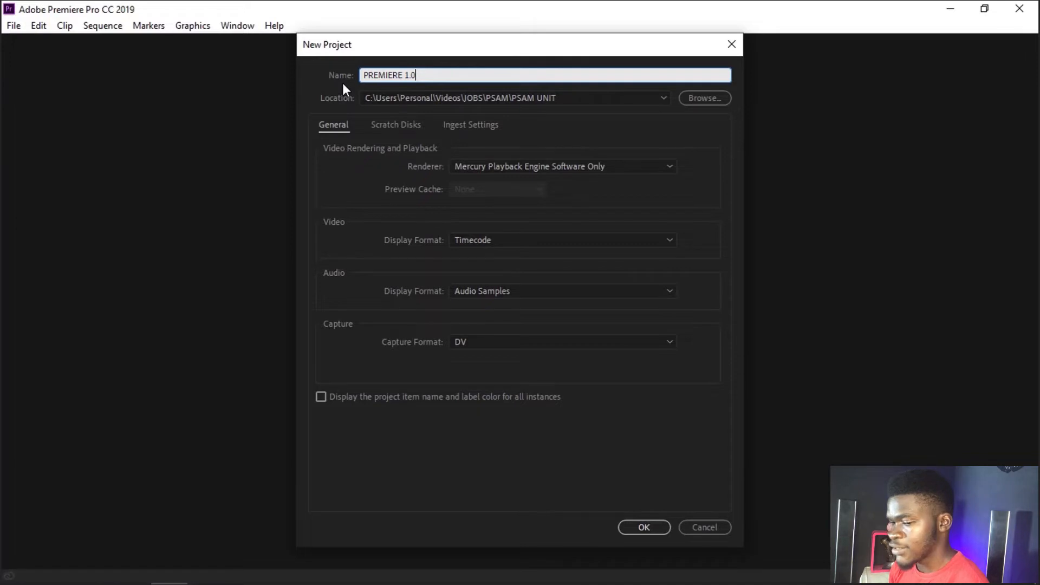
Step: Browse for the project's destination to the SHOOT folder inside Videos > DUMMIES
left_click(699, 102)
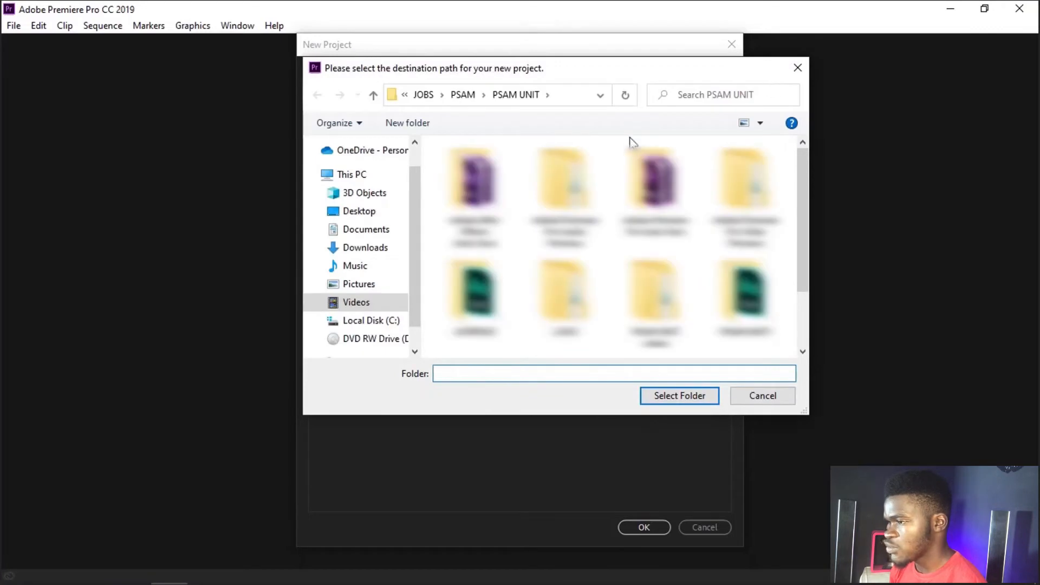
left_click(385, 302)
double_click(628, 295)
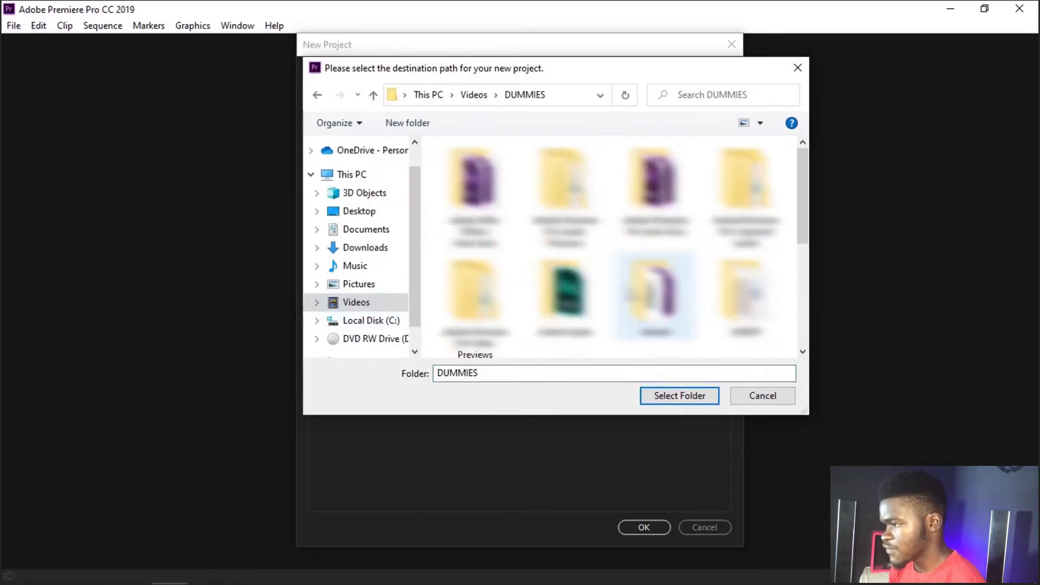
left_click_drag(799, 210, 787, 304)
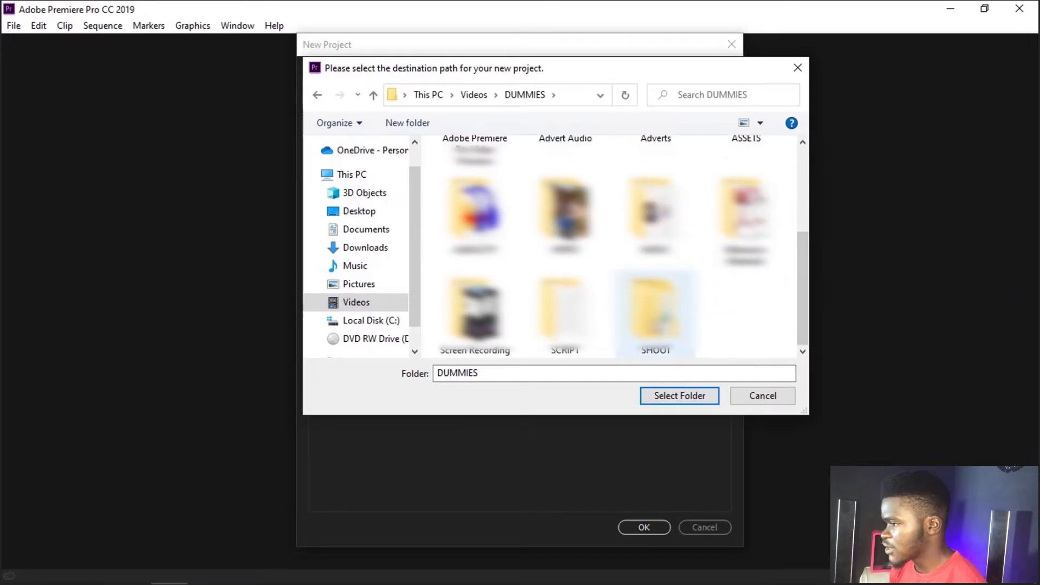
double_click(656, 314)
double_click(569, 187)
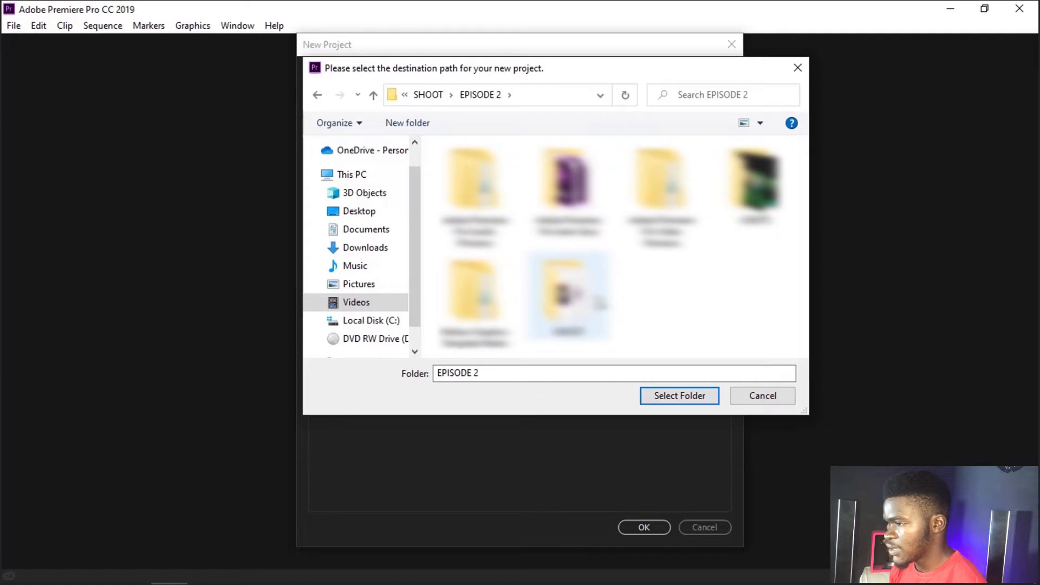
key("BackSpace")
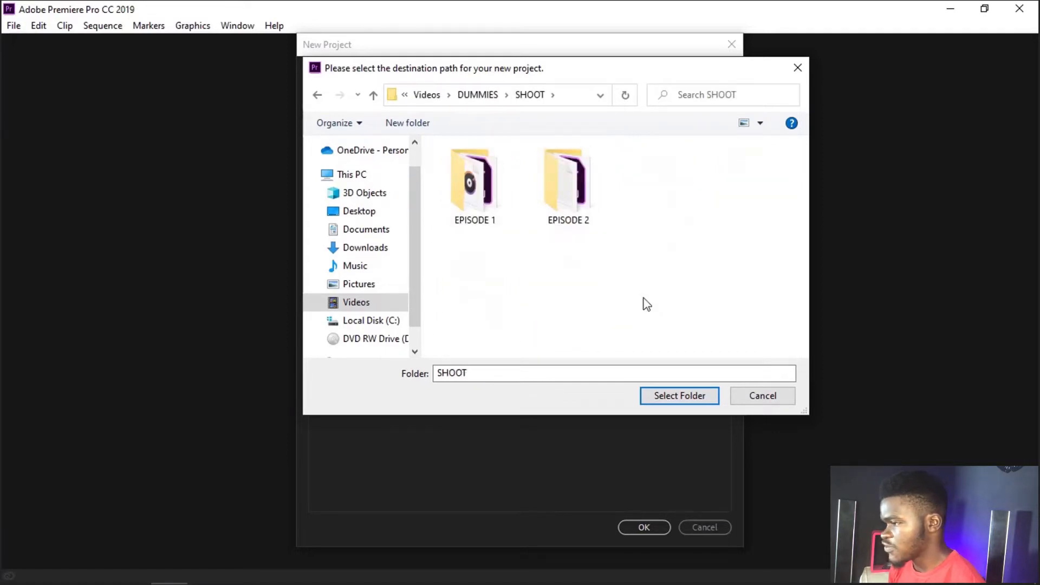
Step: Create a new folder named EPISODE 3 in the SHOOT folder
right_click(643, 298)
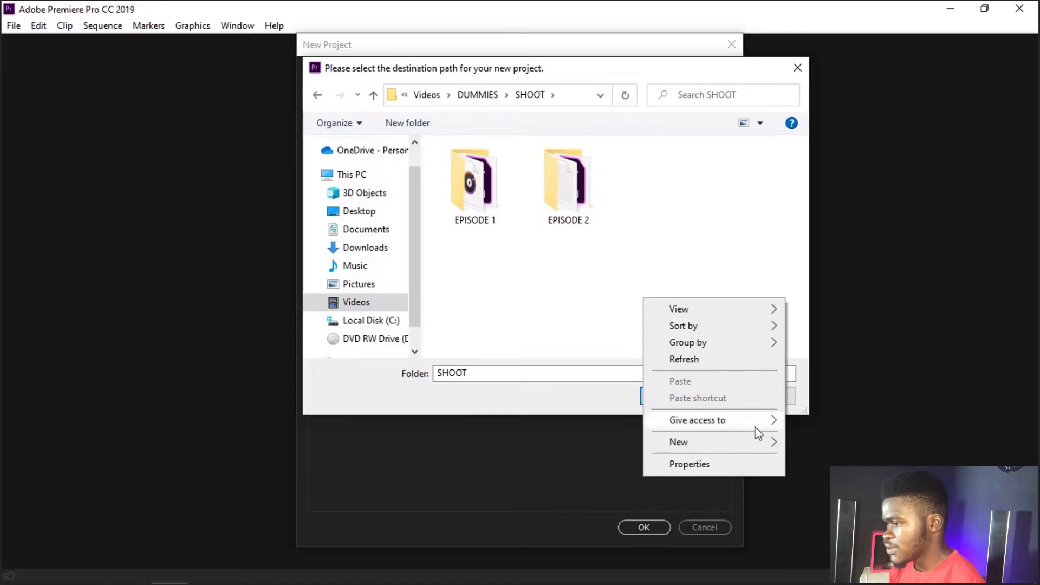
mouse_move(769, 442)
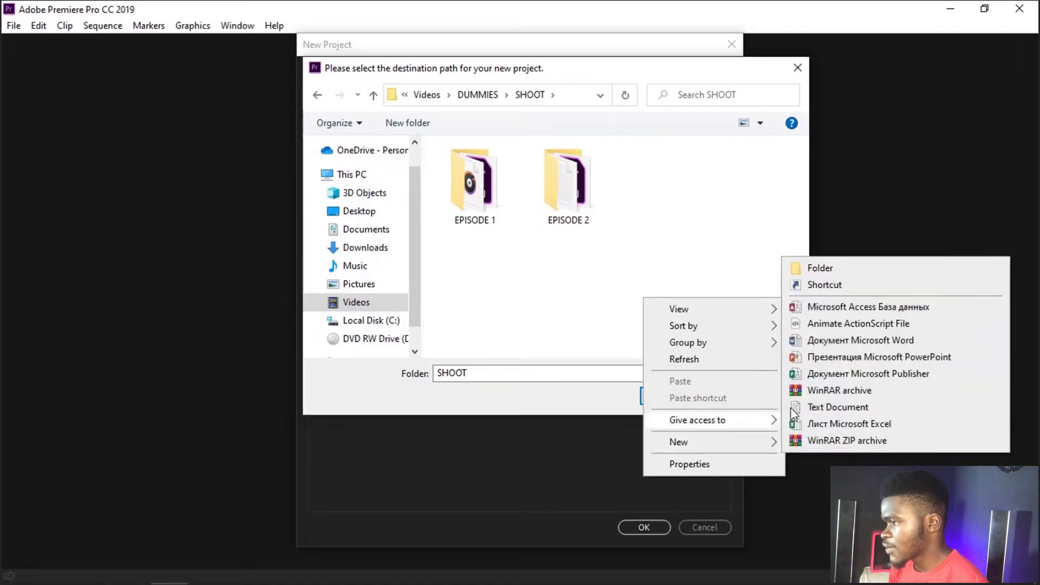
left_click(848, 270)
type("EPISODE 3")
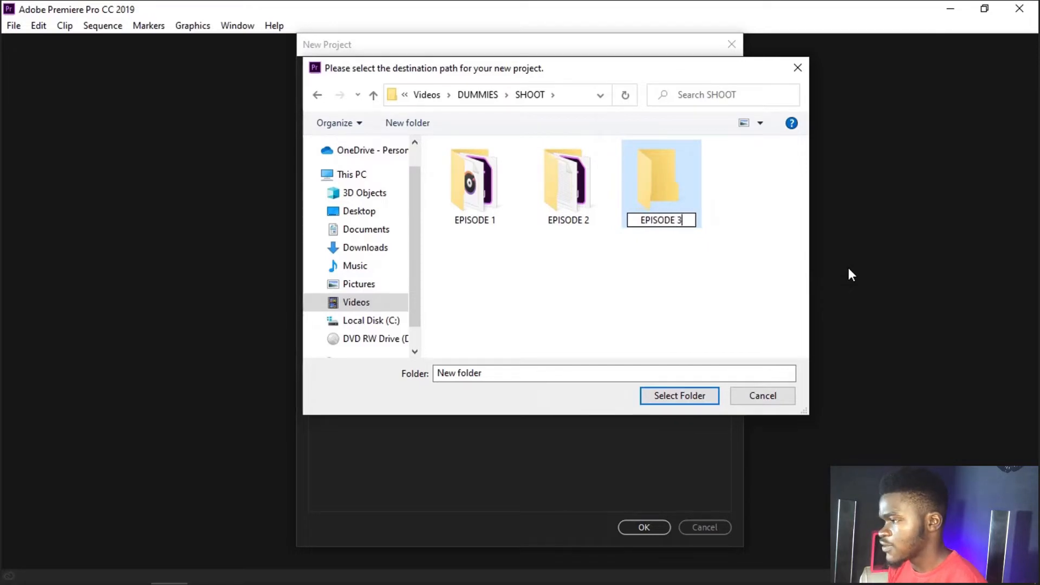
key("Return")
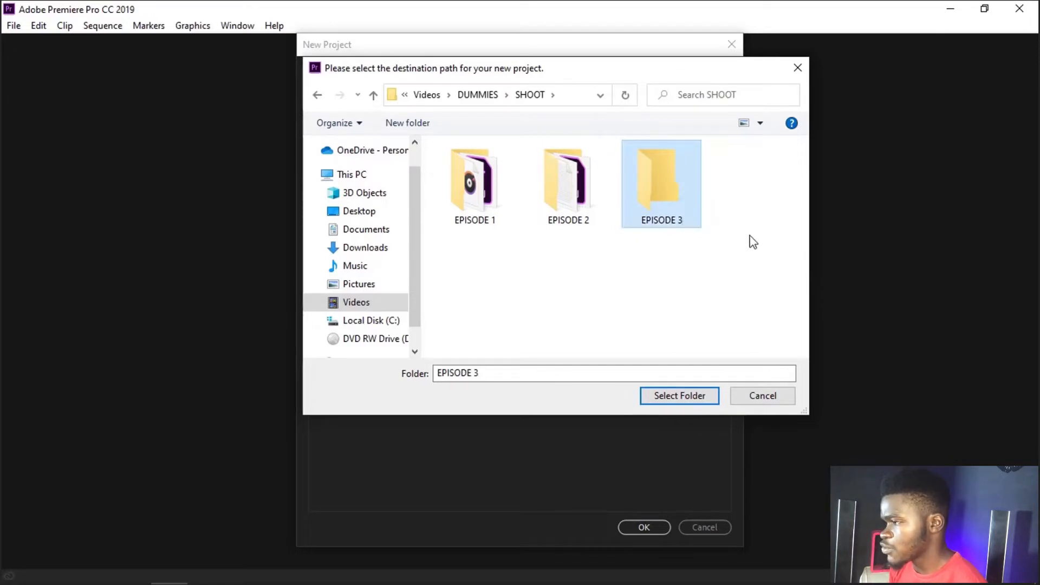
Step: Create a PREMIERE PRO subfolder inside EPISODE 3 and choose it as the project location
double_click(672, 206)
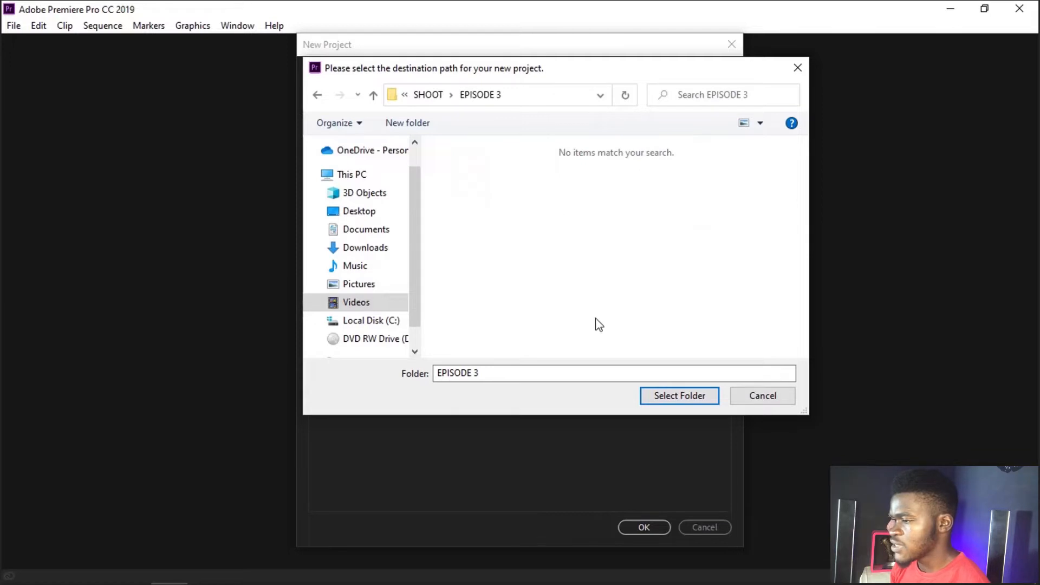
right_click(557, 285)
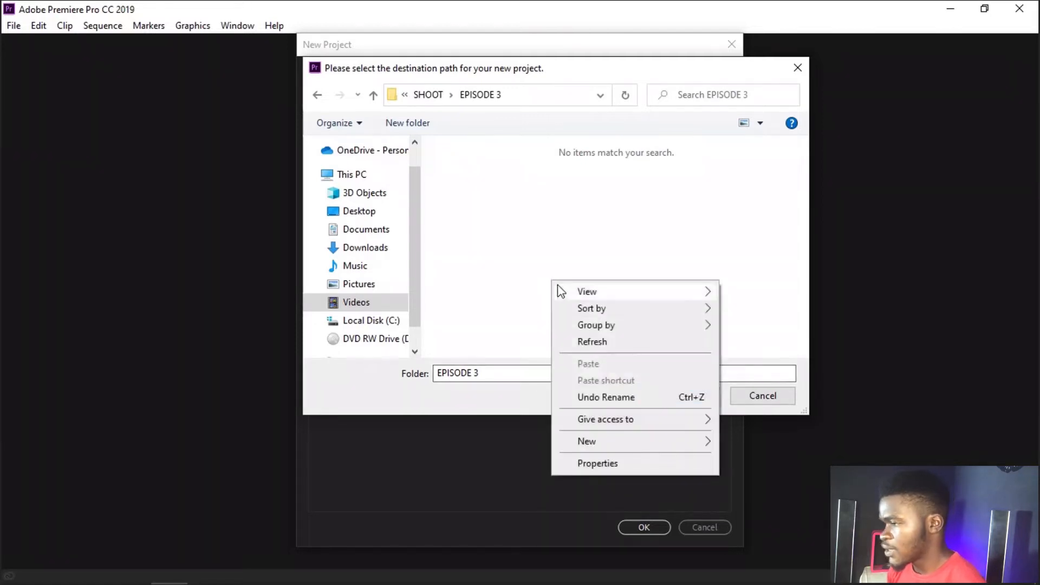
mouse_move(664, 451)
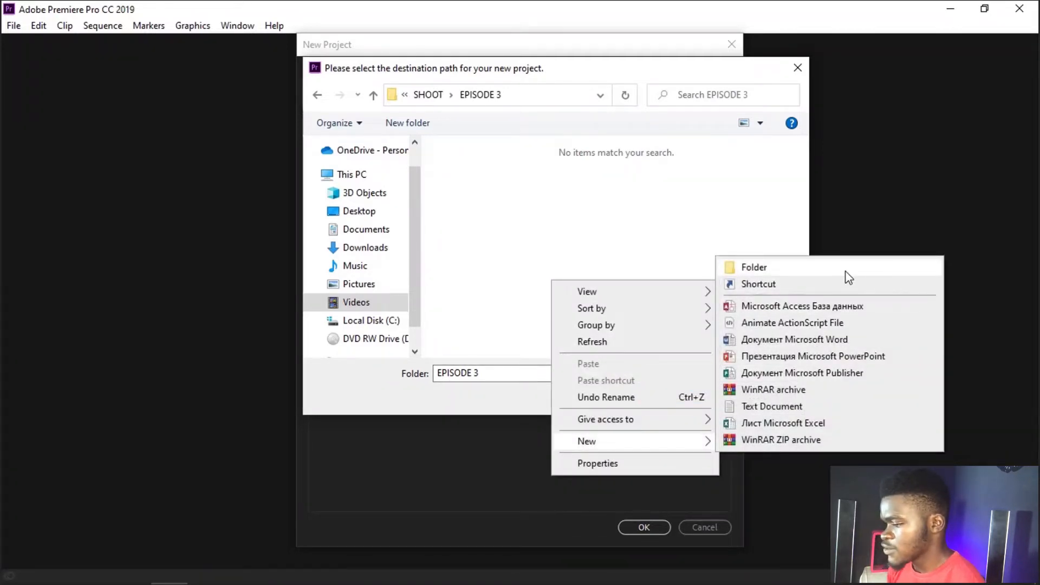
left_click(845, 270)
type("PREMIERRE")
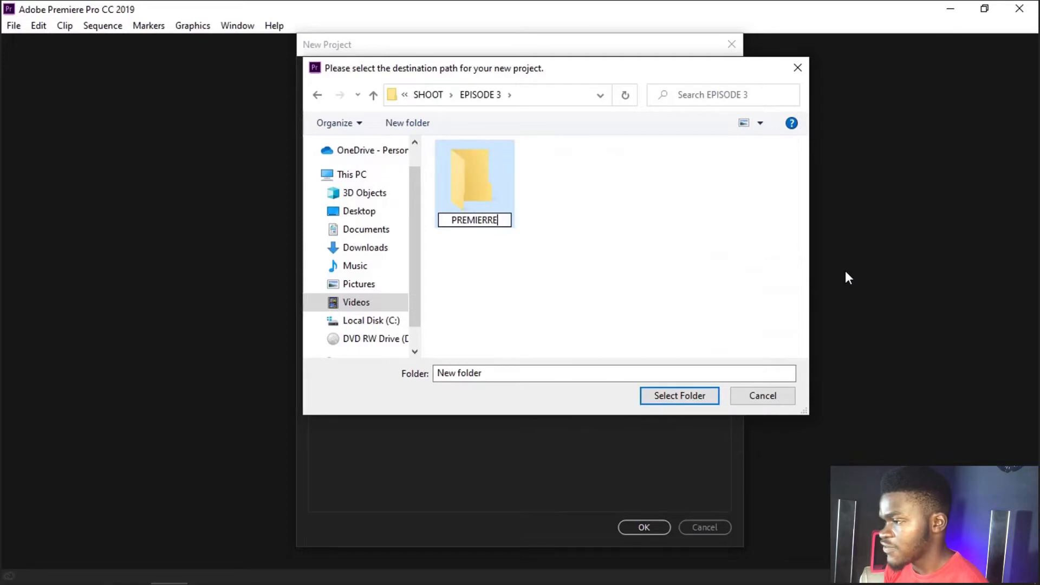
key("BackSpace")
key("BackSpace")
type("E ")
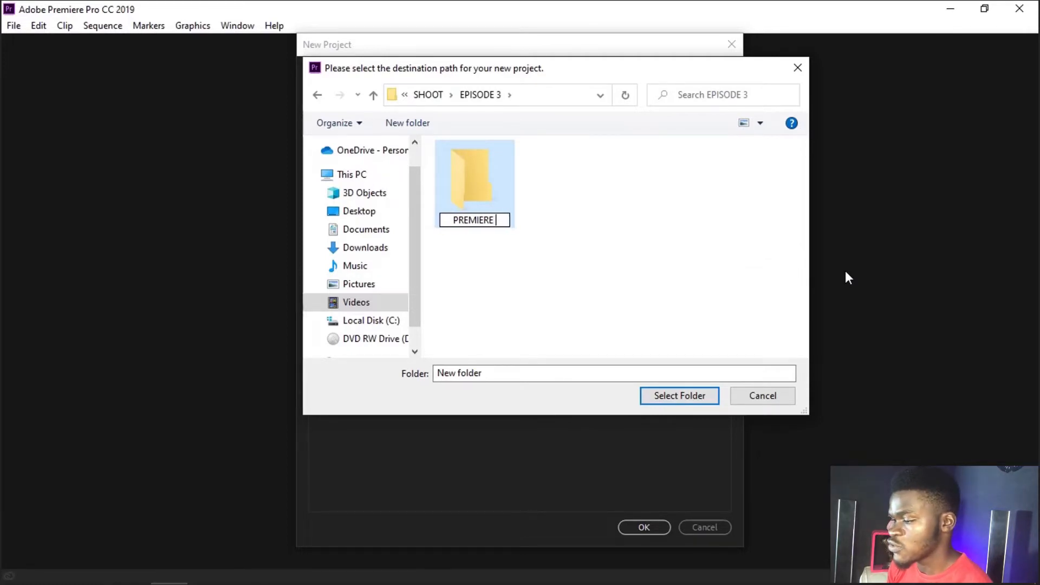
type("PRO")
key("Return")
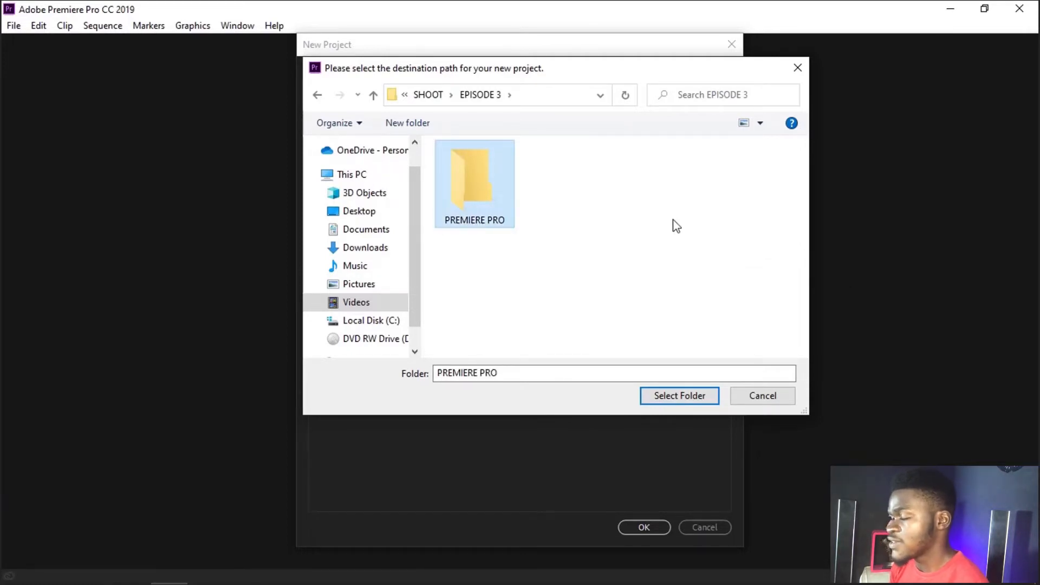
double_click(503, 187)
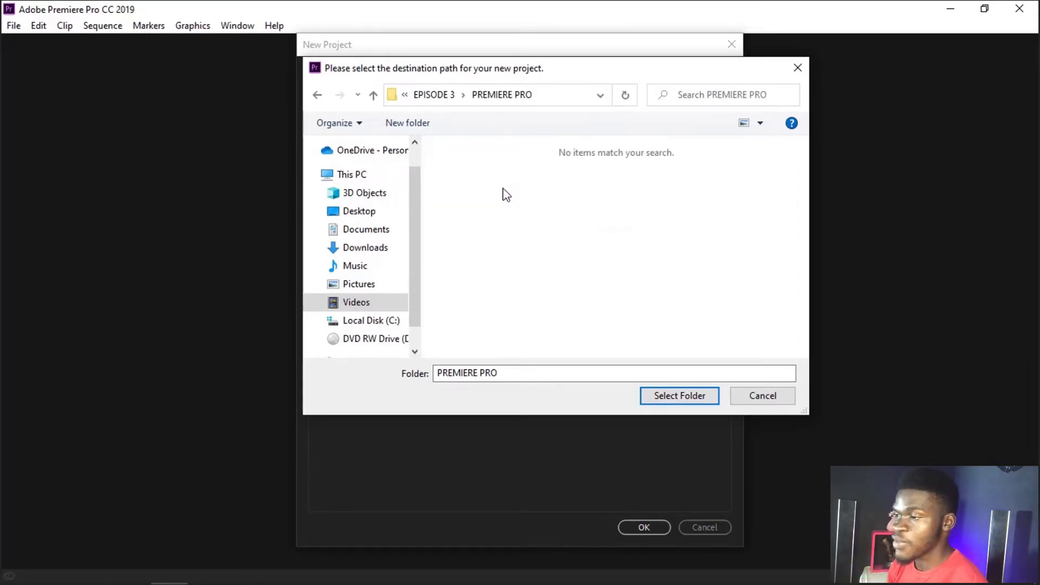
left_click(681, 401)
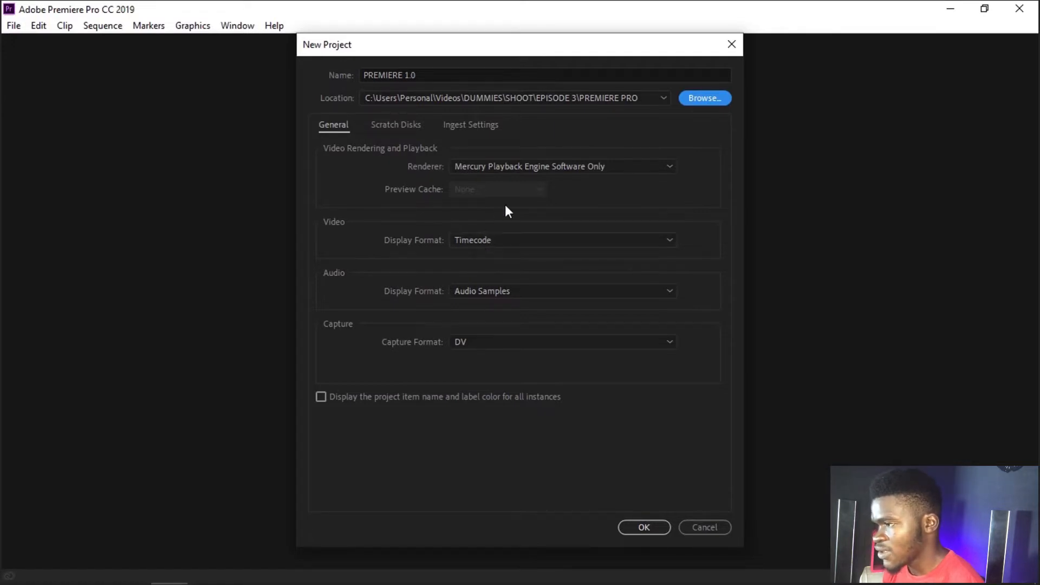
Step: Keep the Mercury Playback Engine Software Only renderer, Timecode, Audio Samples and DV capture settings, and create the project
left_click(499, 169)
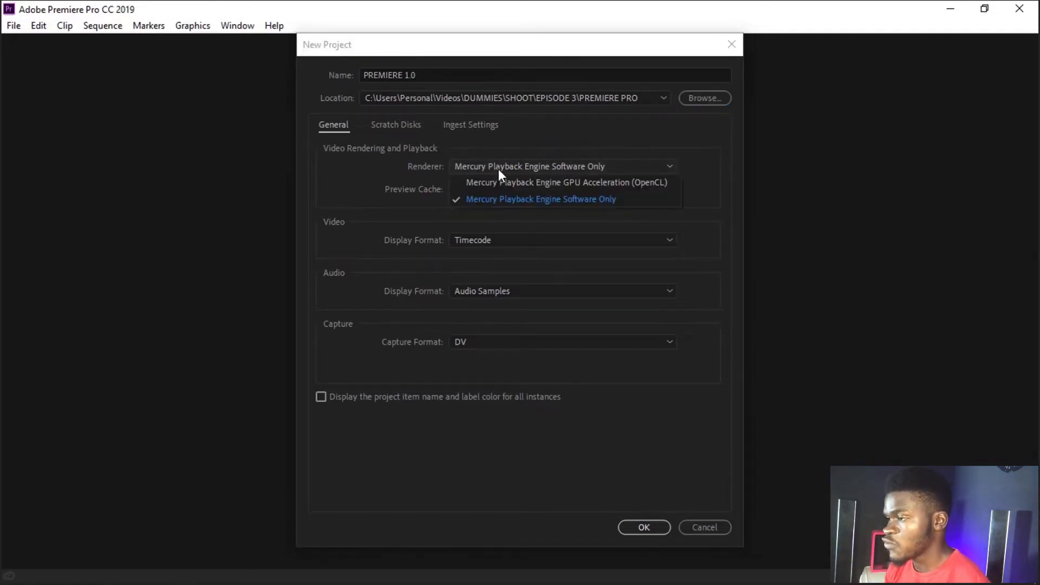
left_click(514, 198)
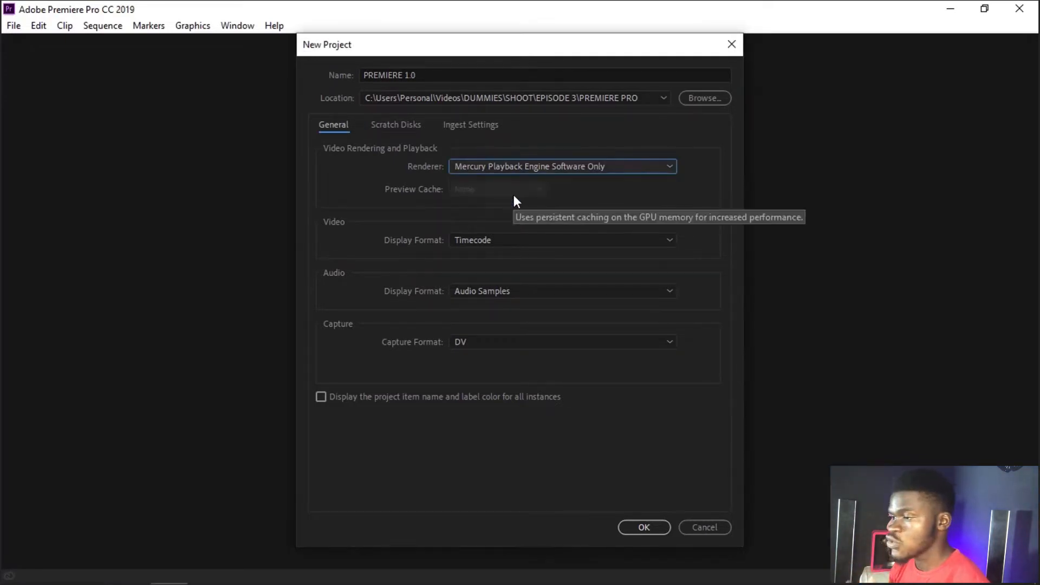
left_click(519, 240)
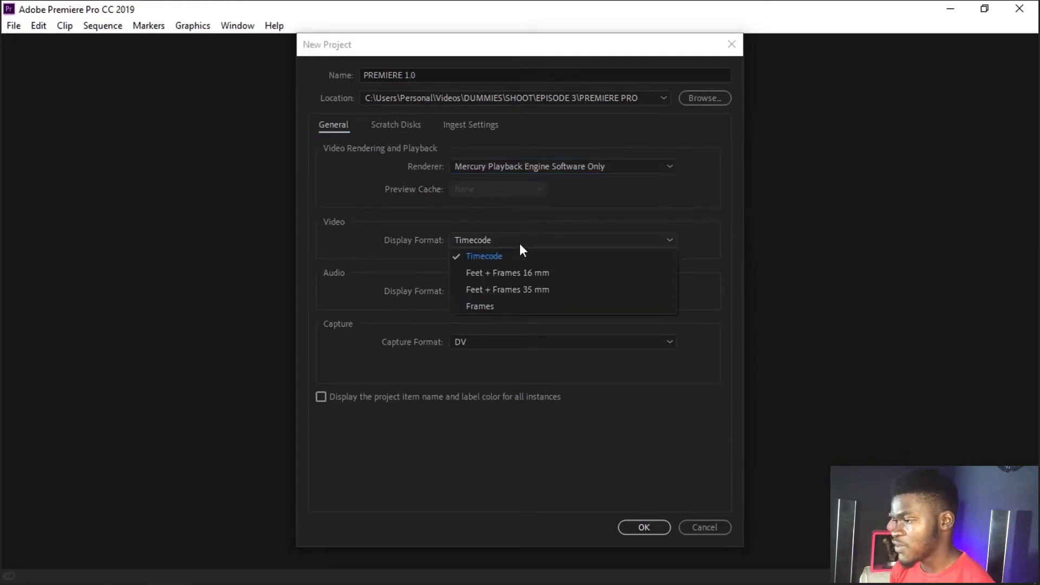
left_click(519, 243)
left_click(528, 290)
left_click(532, 341)
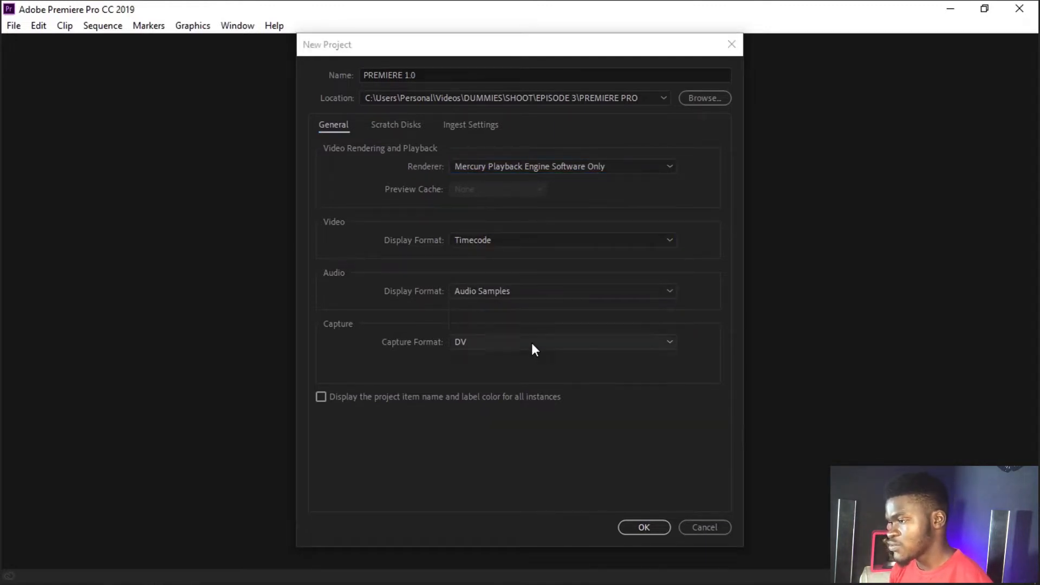
left_click(532, 346)
left_click(531, 343)
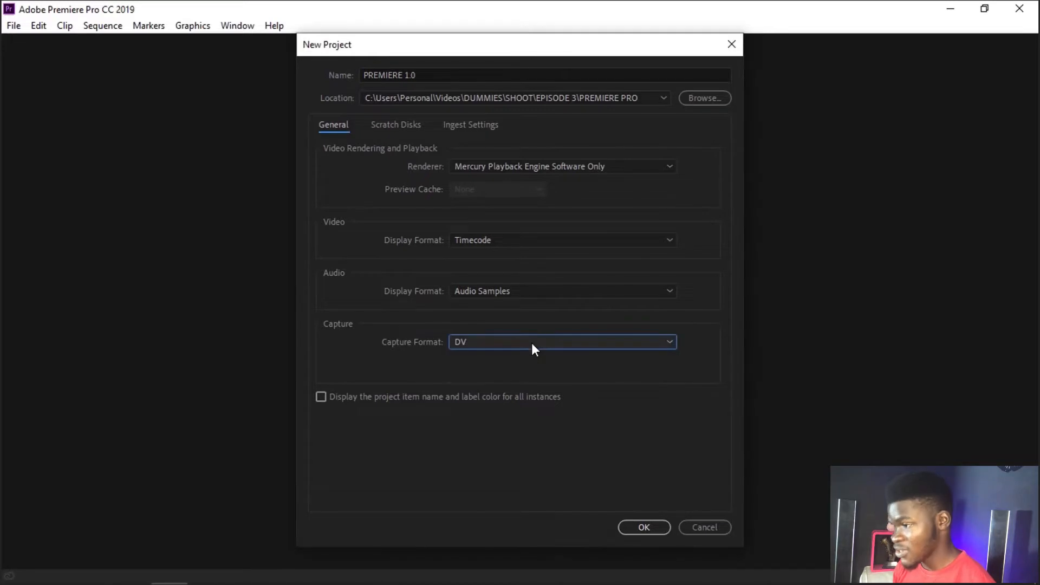
left_click(643, 527)
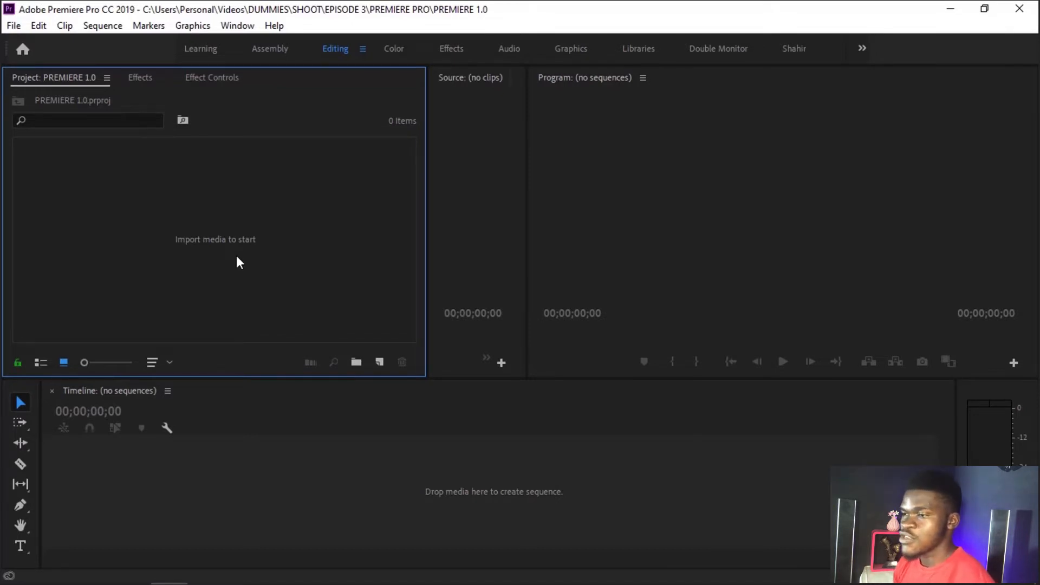
Step: Examine the available audio and video effect and transition categories, and view the effect controls
left_click(145, 79)
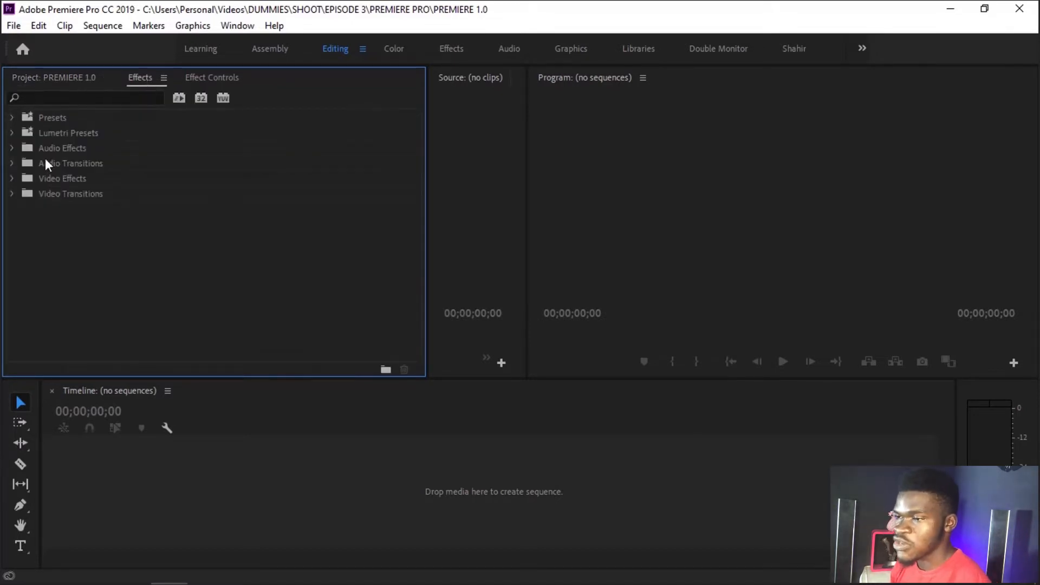
left_click(35, 180)
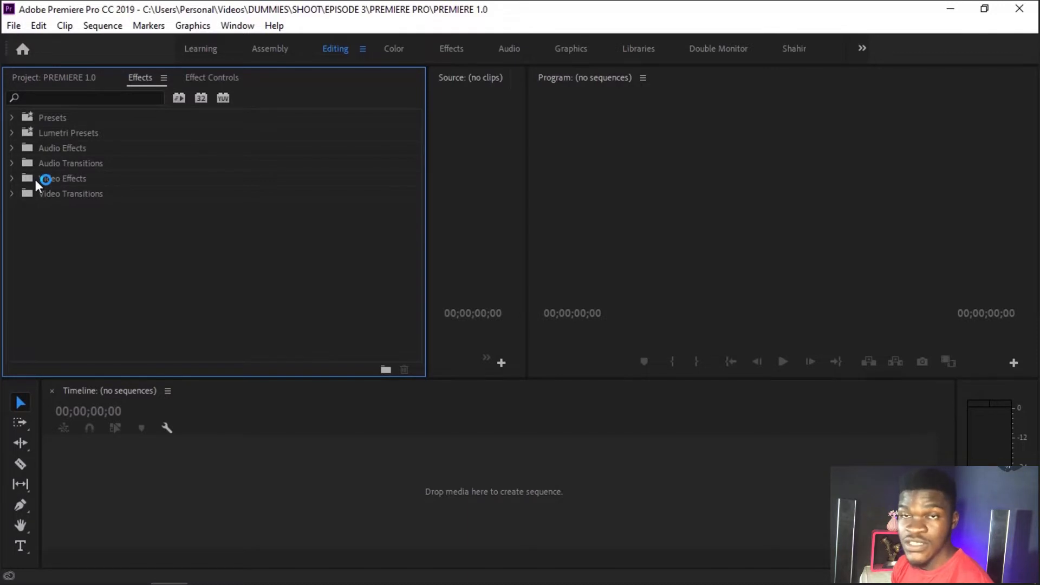
left_click(15, 147)
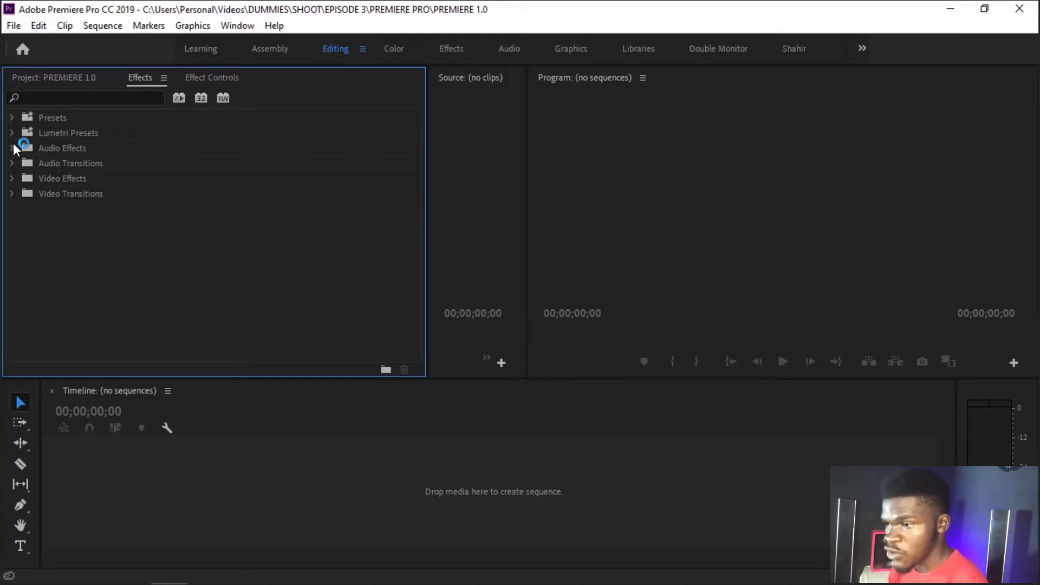
left_click(14, 171)
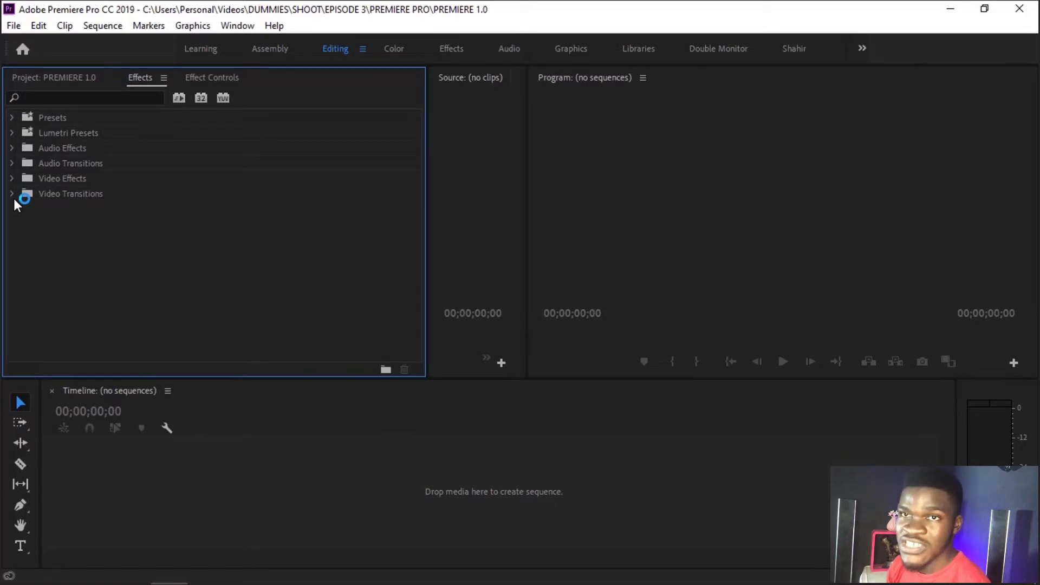
left_click(204, 79)
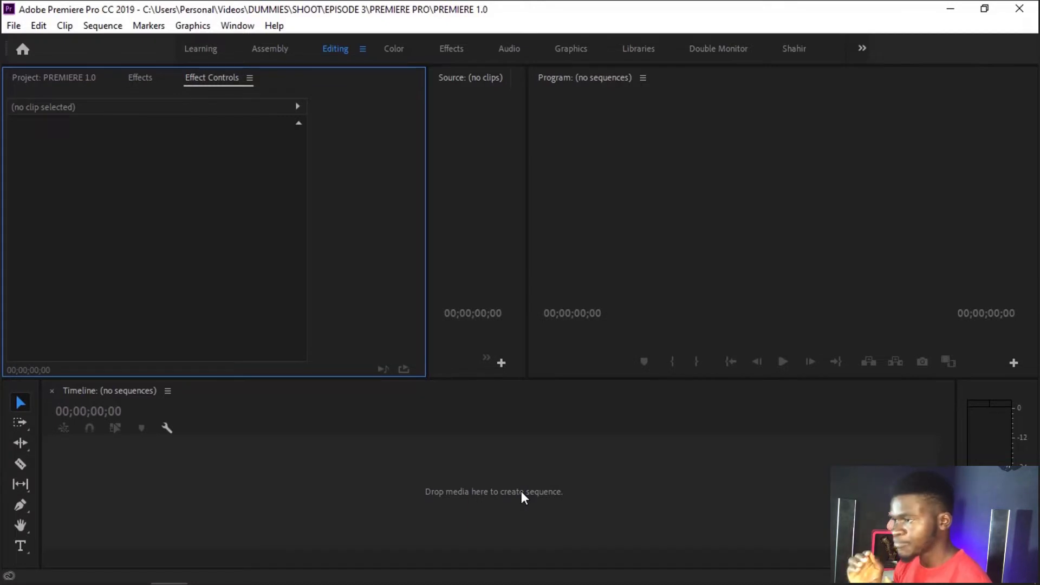
Step: Start a media import into the empty project and browse to the DUMMIES folder inside Videos
left_click(481, 86)
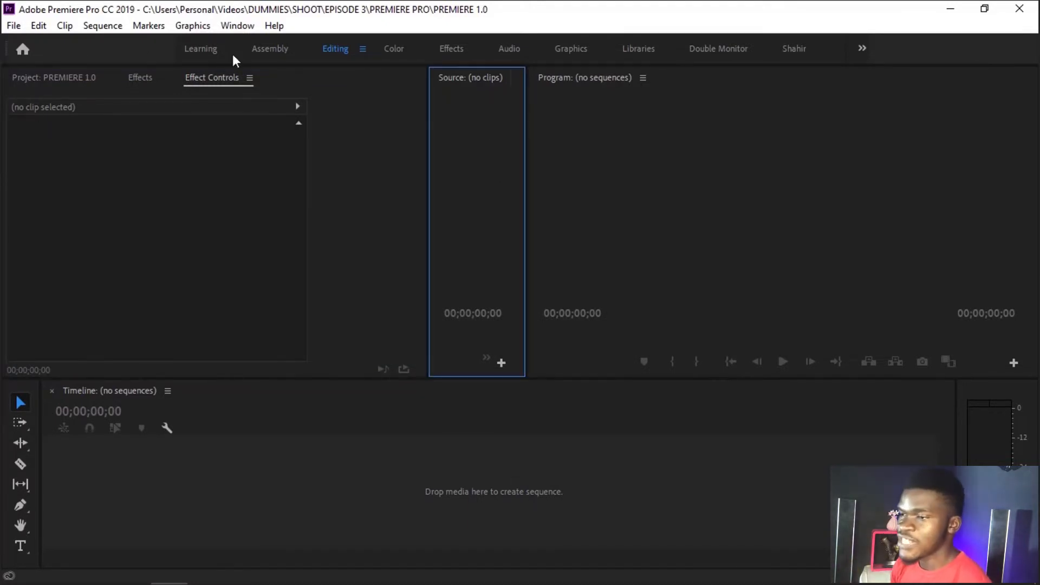
left_click(70, 79)
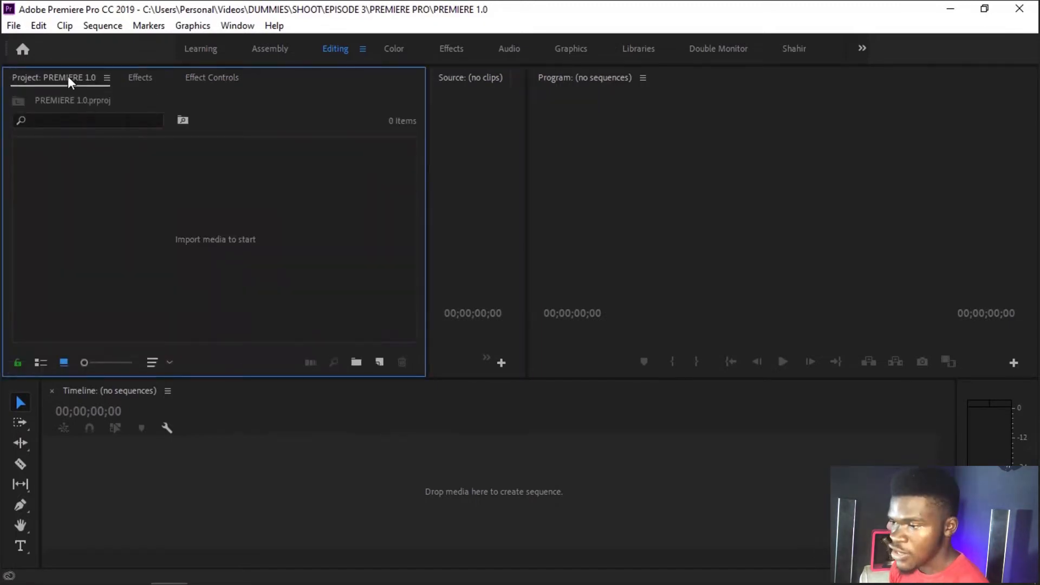
double_click(179, 230)
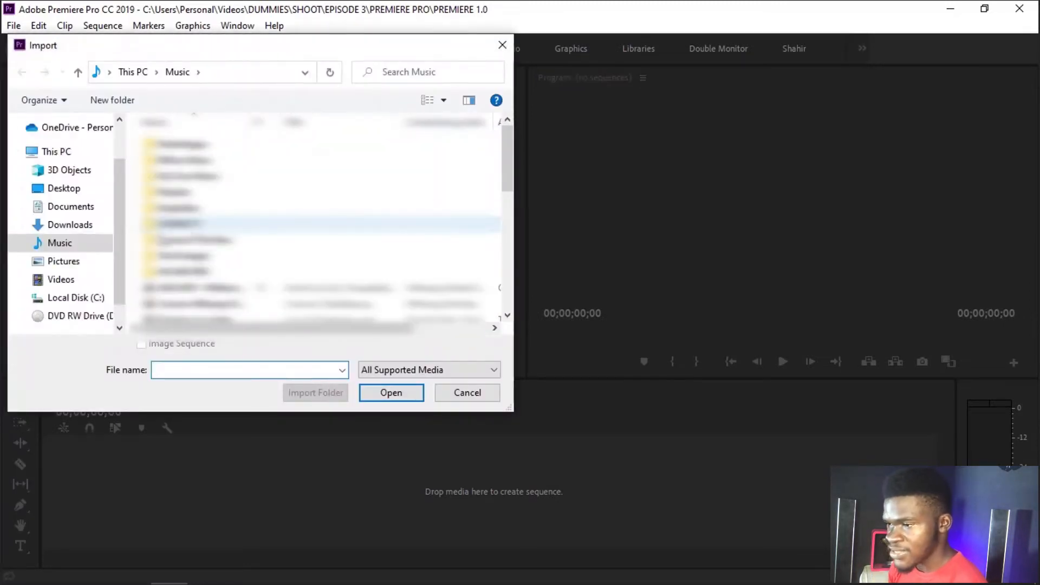
left_click(96, 279)
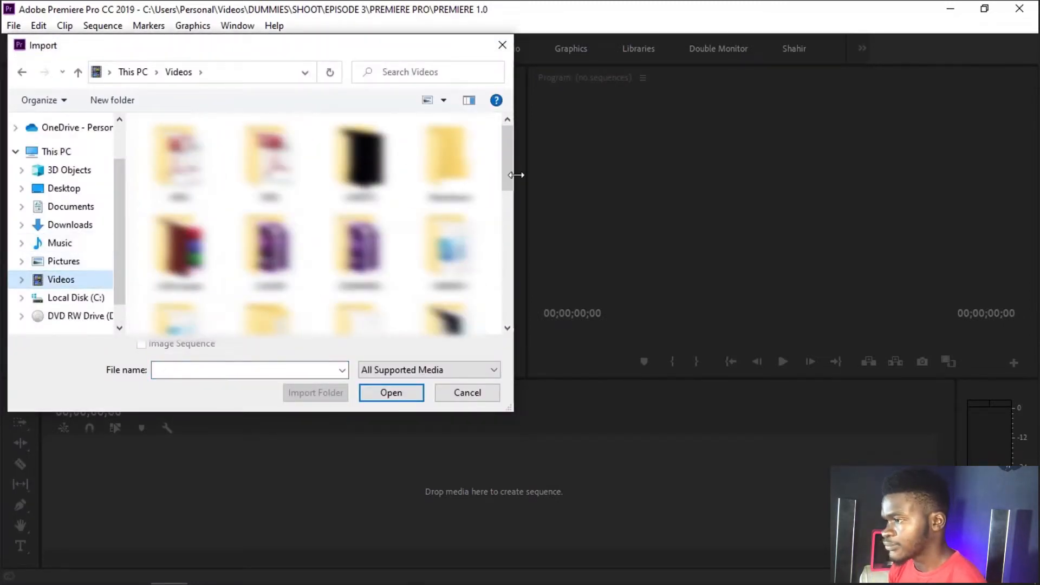
double_click(361, 160)
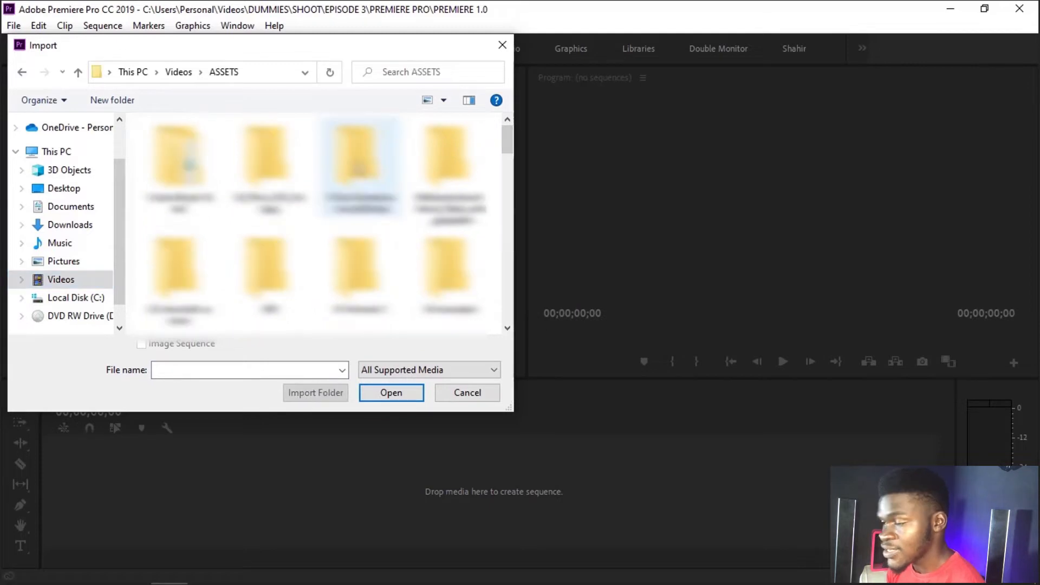
left_click(450, 164)
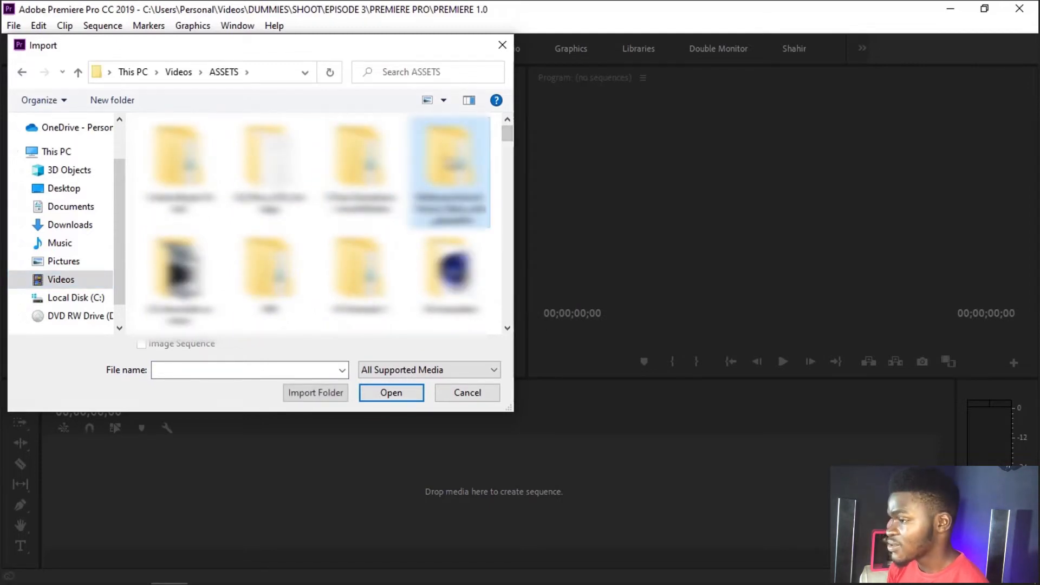
key("BackSpace")
mouse_move(510, 166)
left_mouse_down()
mouse_move(510, 207)
mouse_move(509, 164)
left_mouse_up()
key("Return")
Step: Import the video INTRO HERE.mp4 from the DUMMIES folder into the project
scroll(490, 266, "down", 5)
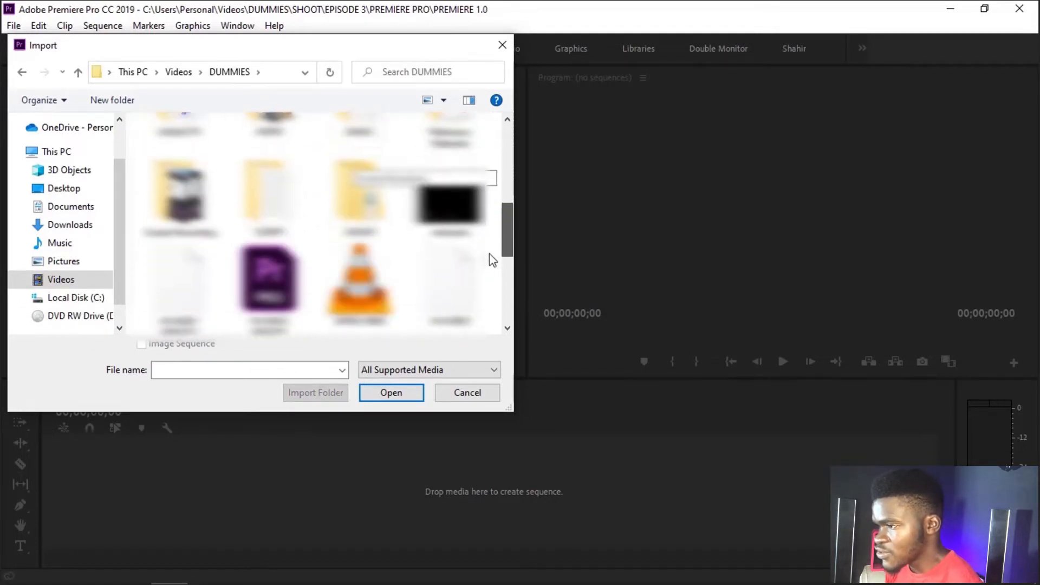
scroll(491, 269, "down", 2)
scroll(490, 269, "up", 3)
left_click(361, 238)
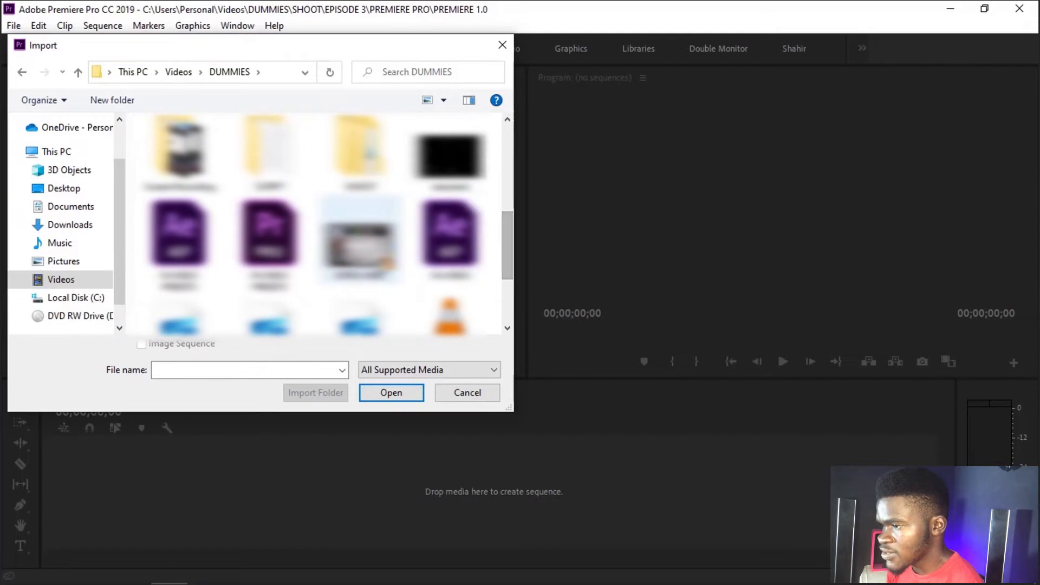
left_click(397, 391)
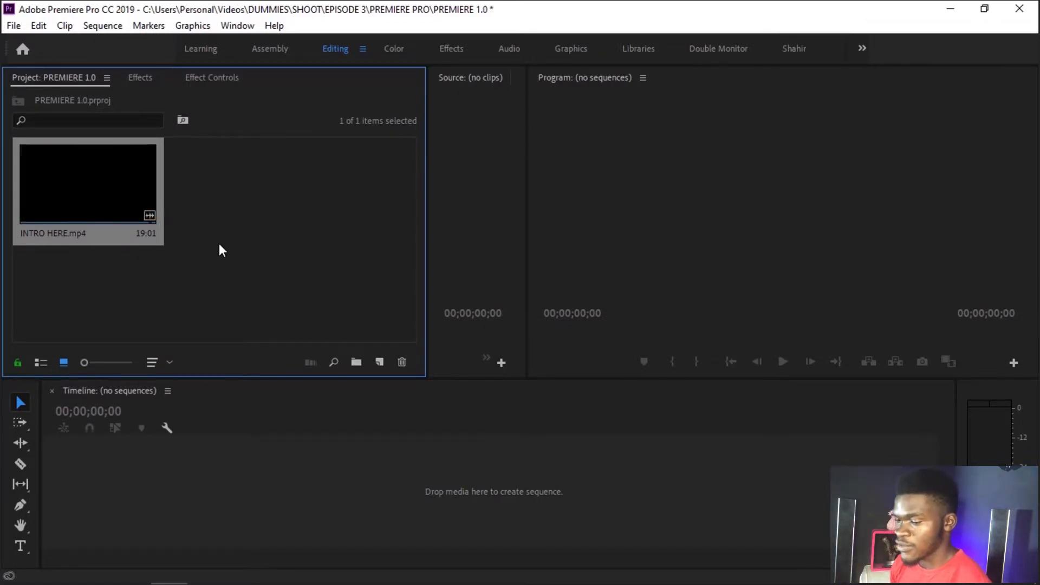
key("ctrl+z")
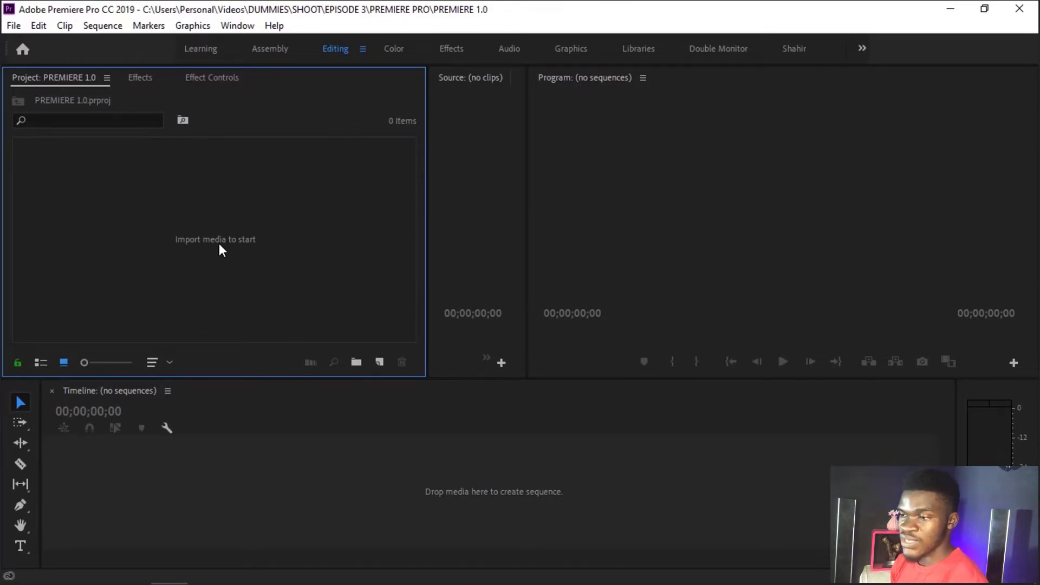
double_click(219, 243)
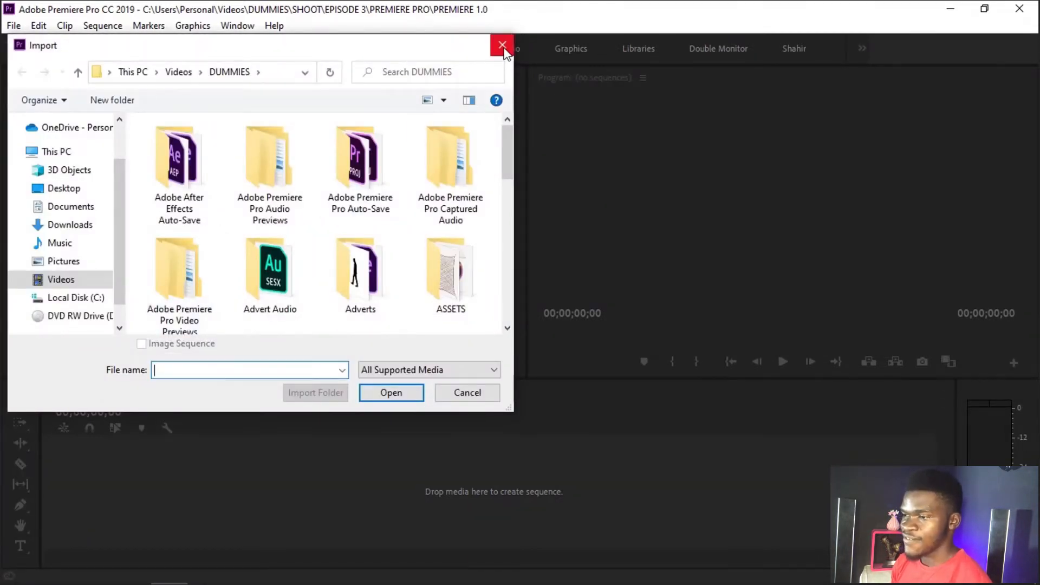
left_click(503, 46)
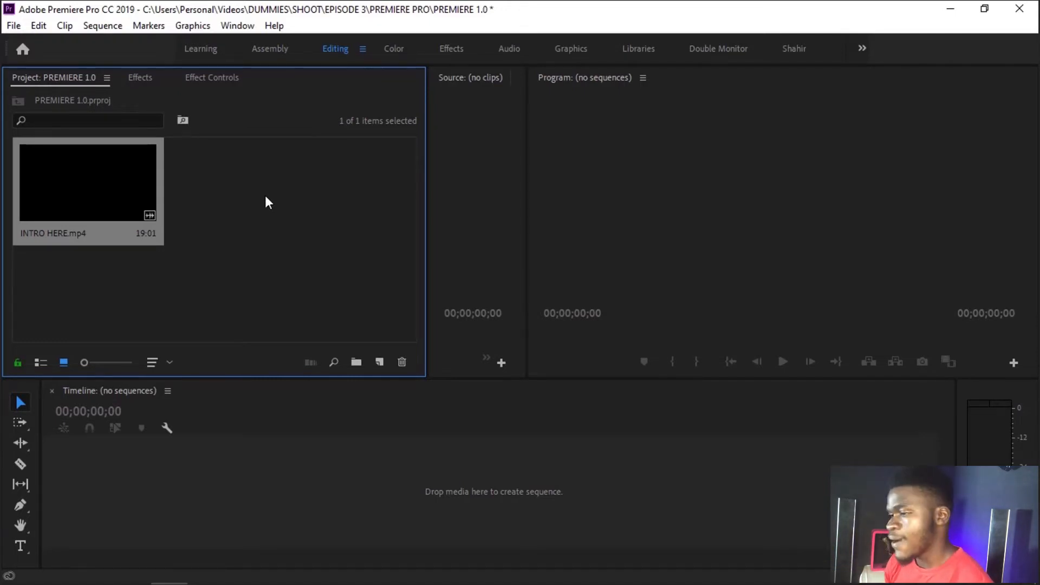
double_click(266, 197)
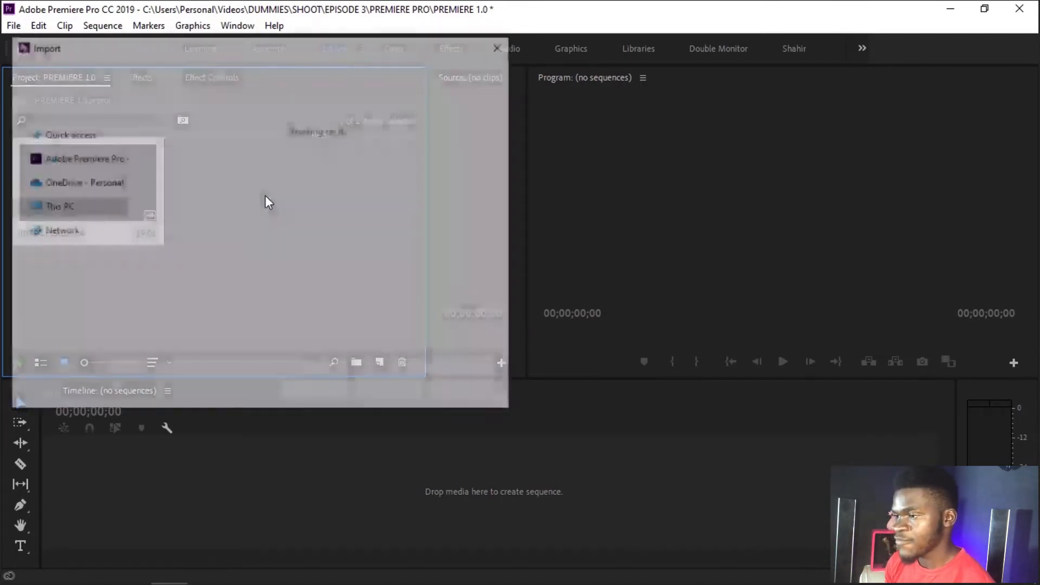
left_click(473, 392)
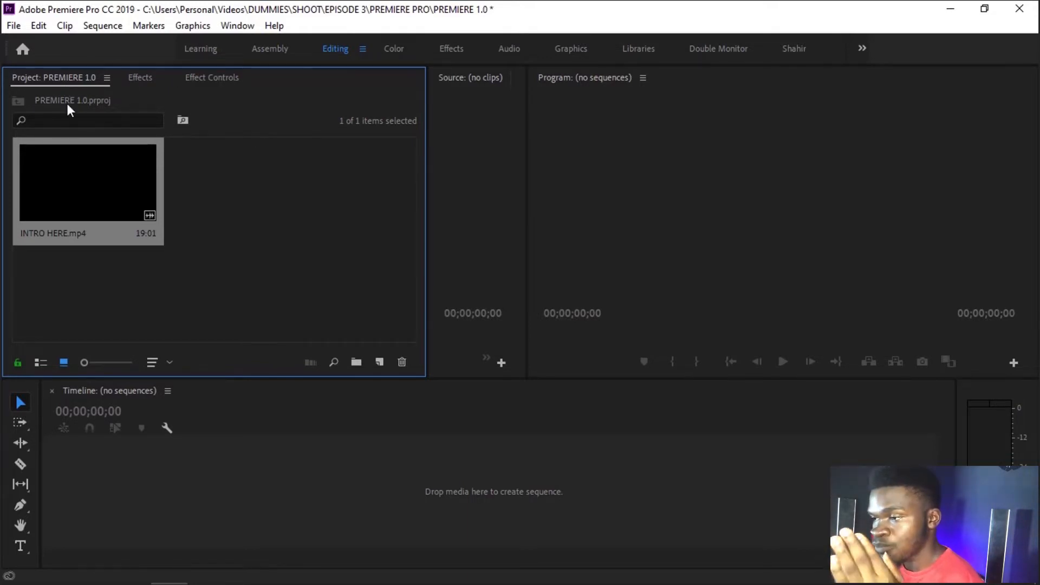
Step: Load INTRO HERE.mp4 in the Source monitor, widen the monitor and scrub through the clip to its end
double_click(68, 161)
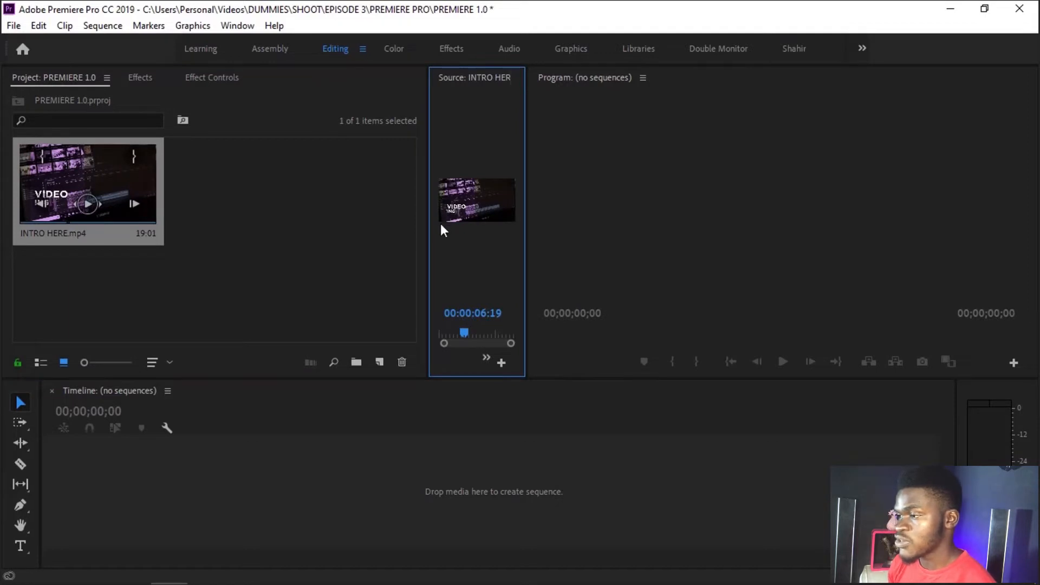
left_click_drag(428, 228, 344, 232)
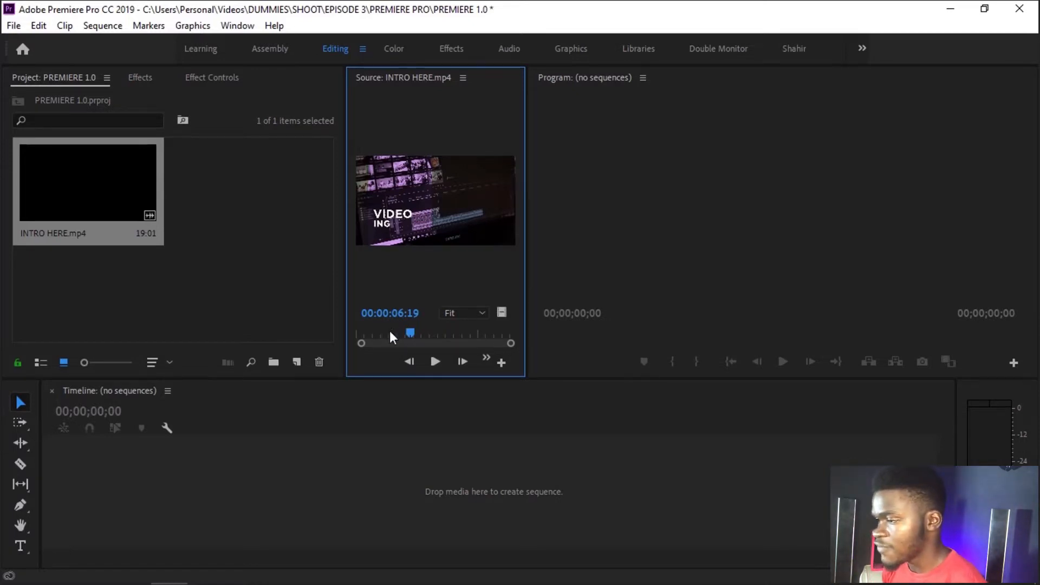
left_click_drag(410, 332, 545, 321)
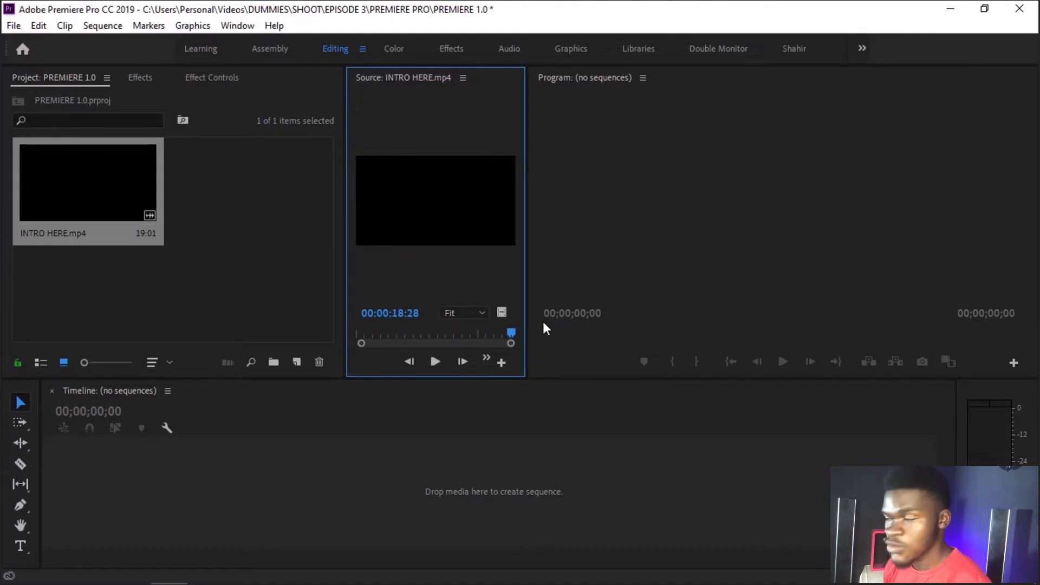
Step: Mark an In point at 00:00:05:00 on INTRO HERE.mp4 in the Source monitor
left_click_drag(395, 336, 398, 333)
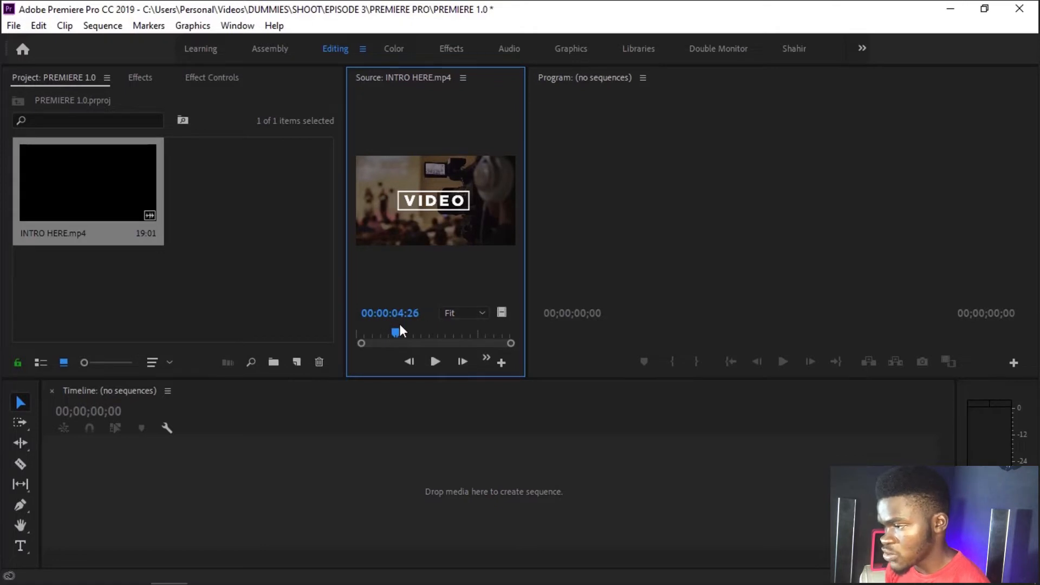
mouse_move(395, 333)
left_mouse_down()
mouse_move(427, 334)
mouse_move(383, 336)
mouse_move(395, 336)
left_mouse_up()
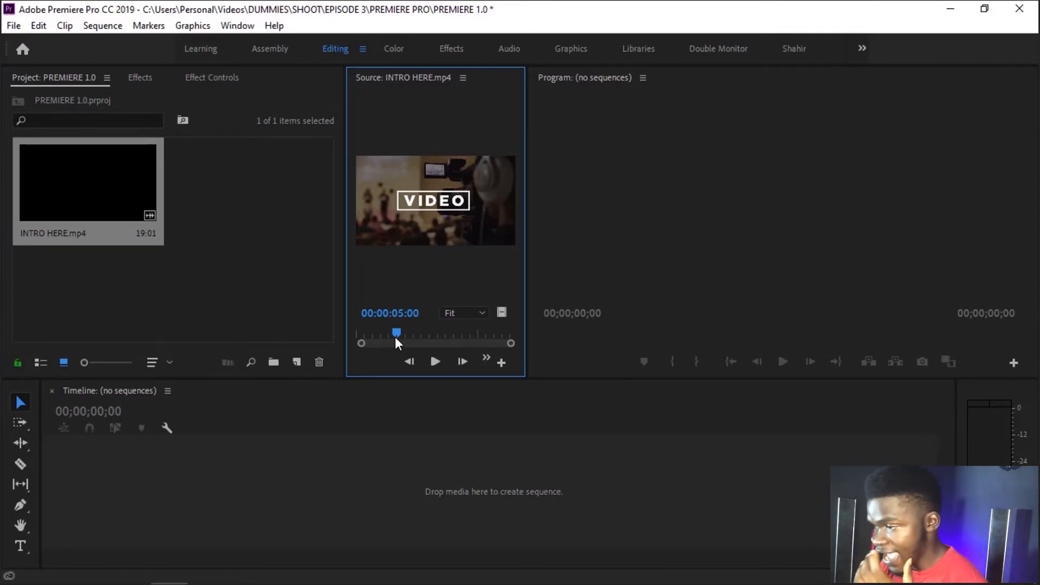
key("i")
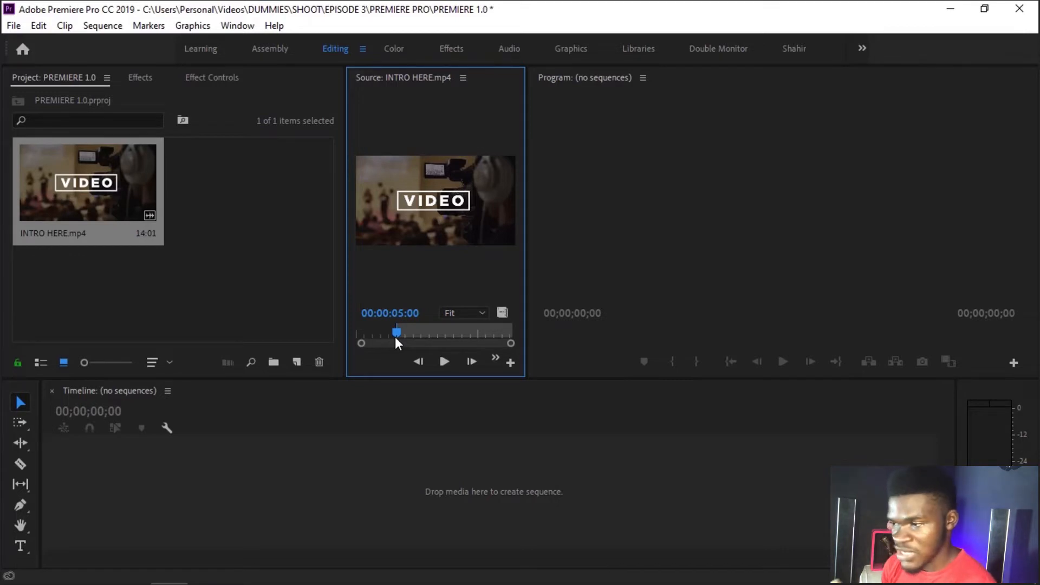
Step: Mark an Out point at 00:00:07:00 on INTRO HERE.mp4 in the Source monitor
left_click(416, 332)
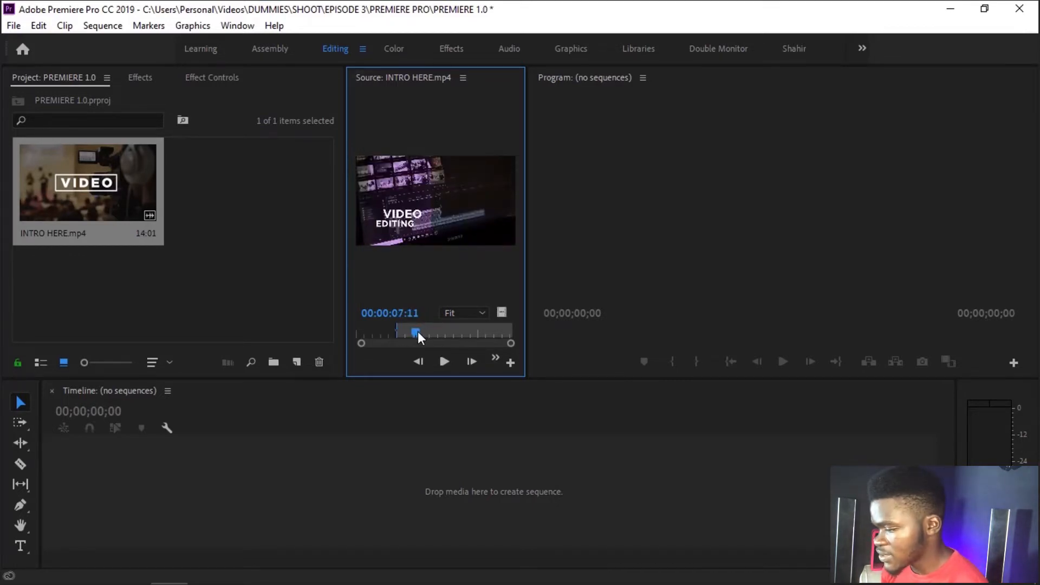
key("Left")
key("Left")
key("Left")
key("Left")
key("Left")
key("Left")
key("Left")
key("Left")
key("Left")
key("Left")
key("Left")
key("Left")
key("Left")
key("Left")
key("Left")
key("Left")
key("Left")
key("Left")
key("Left")
key("Left")
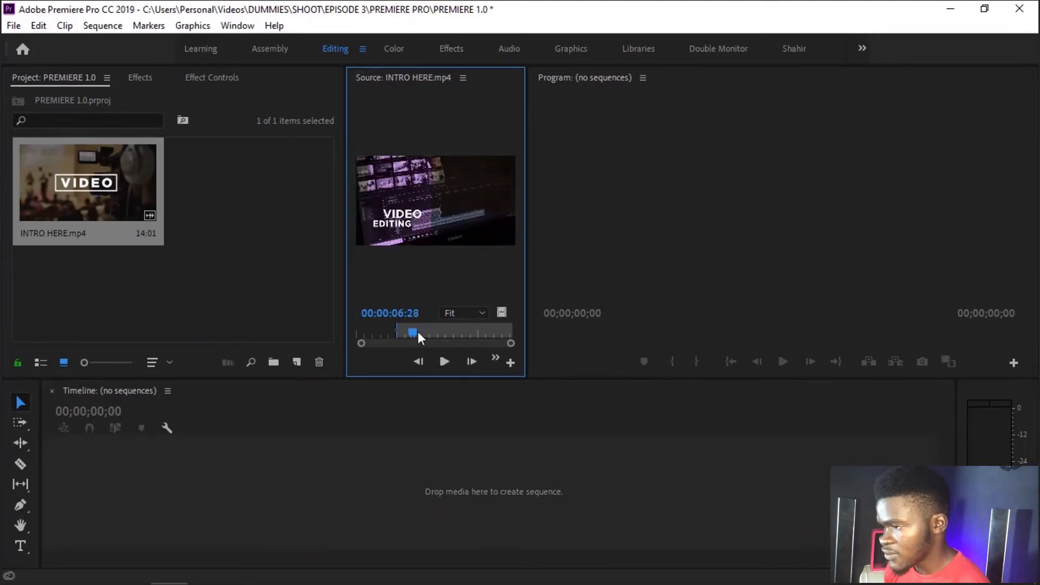
key("Right")
key("Right")
key("Right")
key("Right")
key("Right")
key("Right")
key("Right")
key("Right")
key("Right")
key("Right")
key("o")
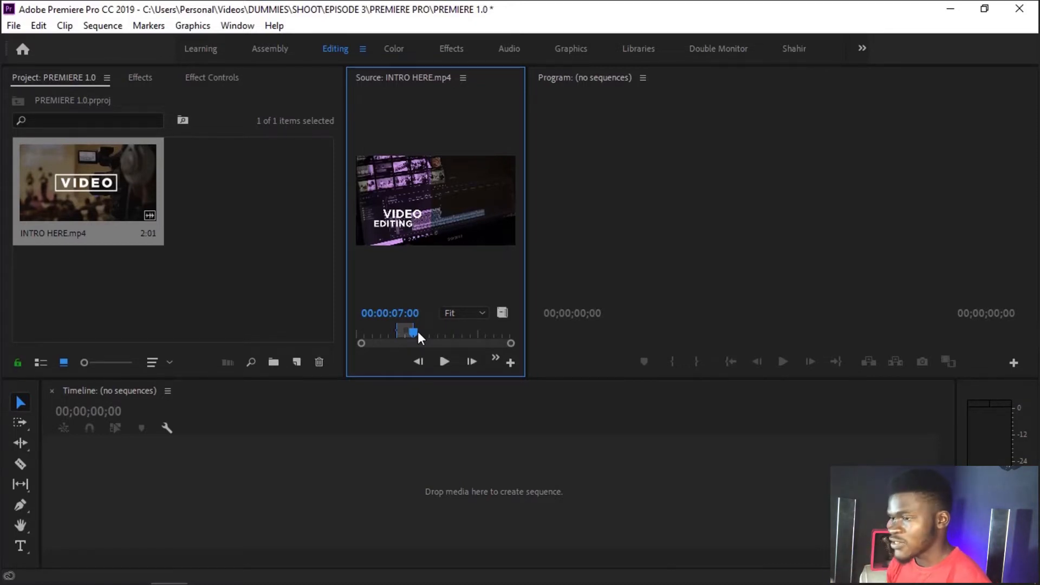
Step: Create a sequence by placing the marked range of INTRO HERE.mp4 on the empty timeline
left_click(726, 165)
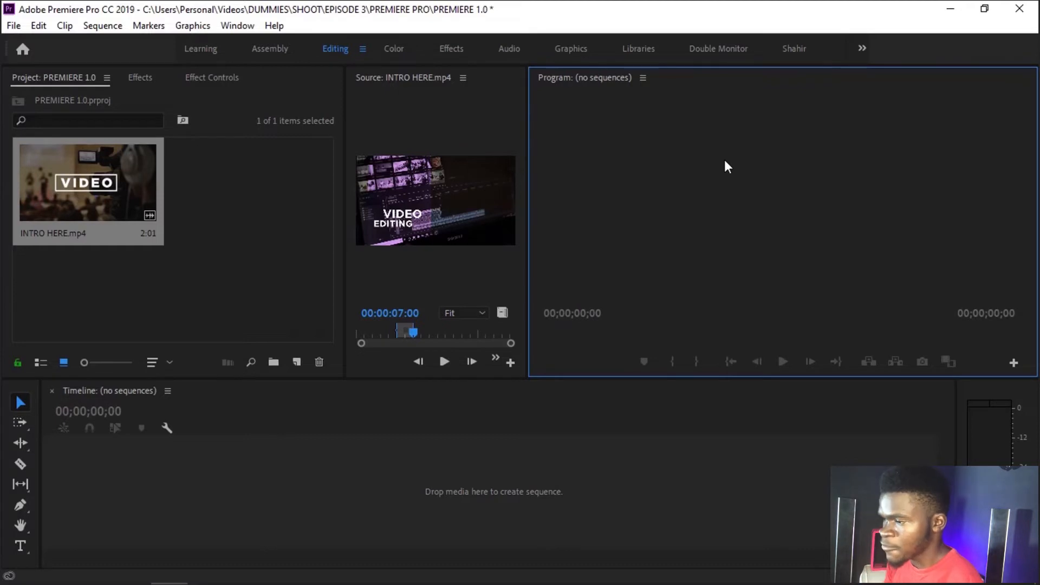
left_click(493, 289)
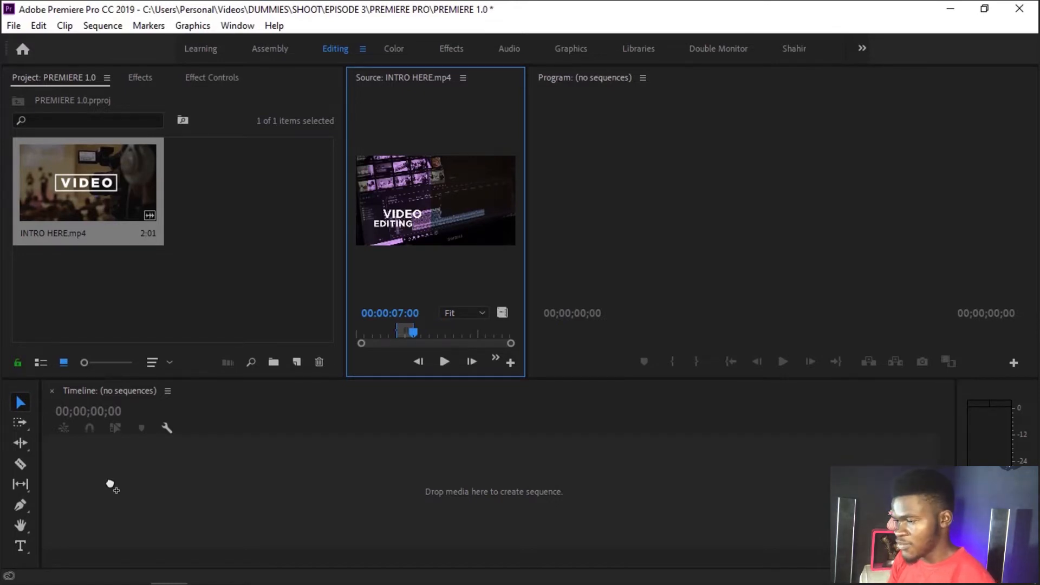
left_click_drag(111, 485, 110, 485)
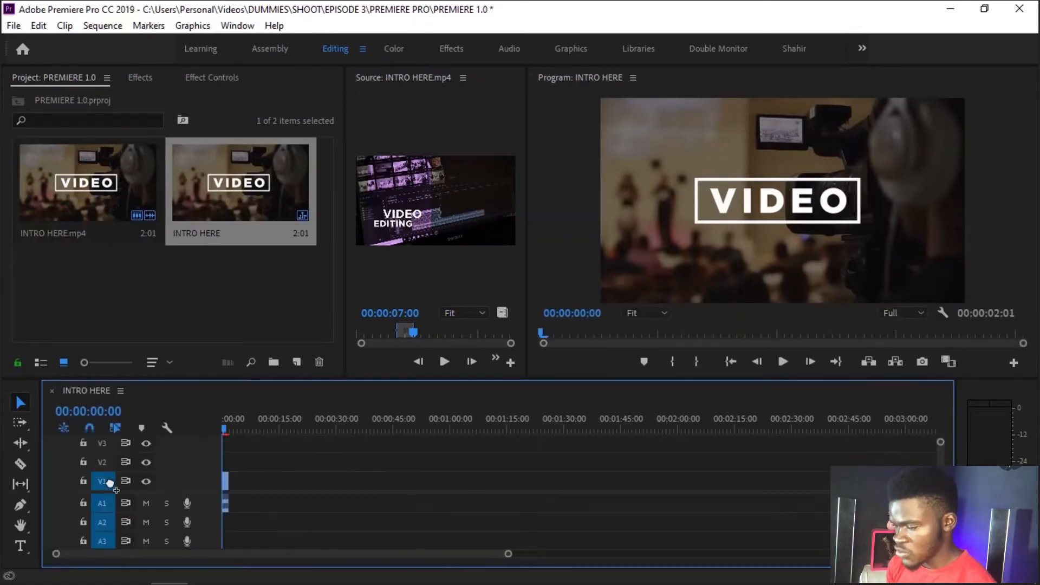
Step: Undo the clip placement on the timeline and delete the empty INTRO HERE sequence from the project
key("ctrl+z")
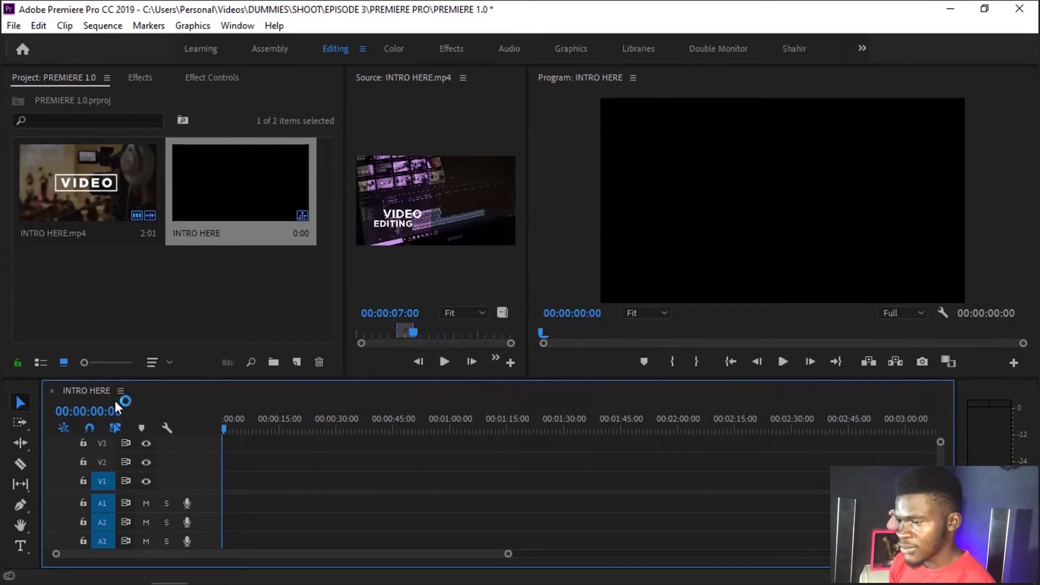
left_click(258, 158)
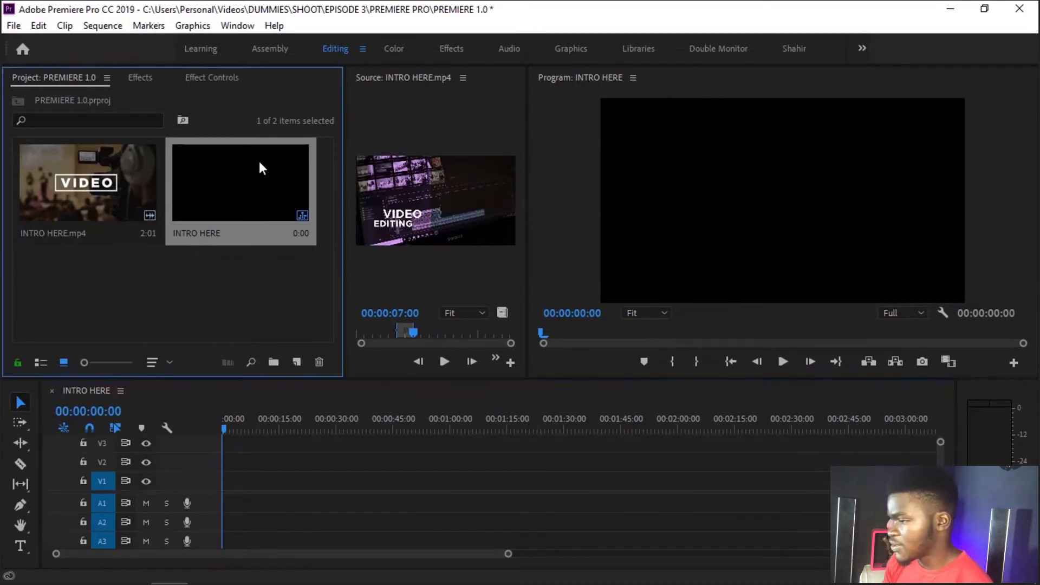
key("Delete")
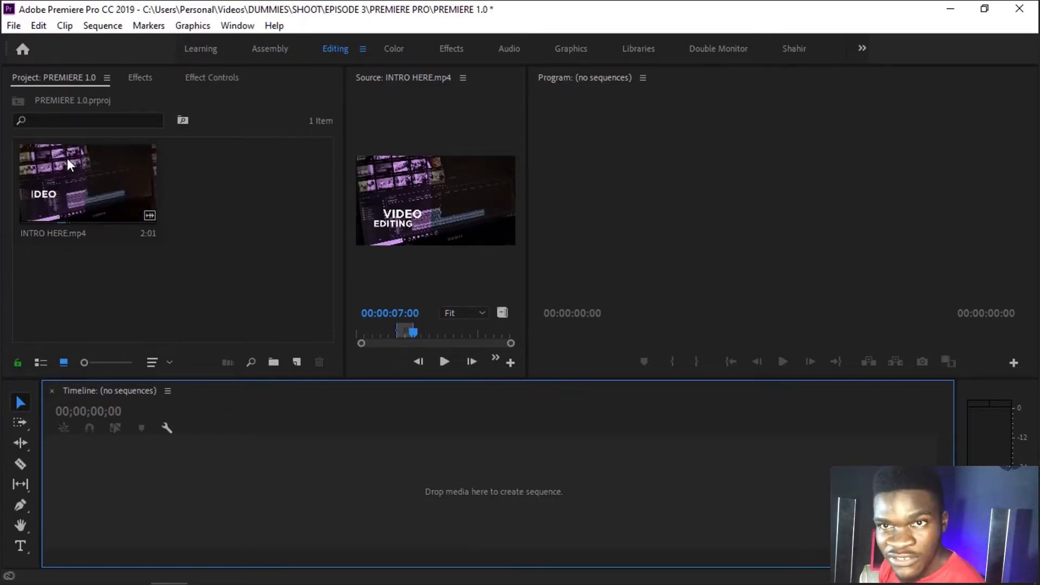
Step: Try creating a sequence from the INTRO HERE.mp4 project item, and delete both the placed clip and the sequence
left_click_drag(68, 159, 276, 473)
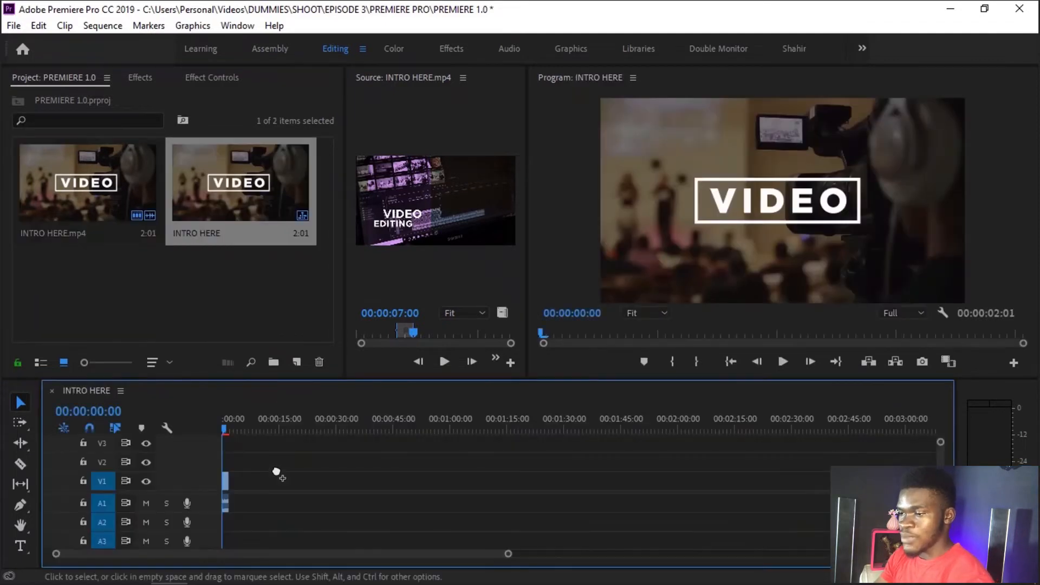
key("Delete")
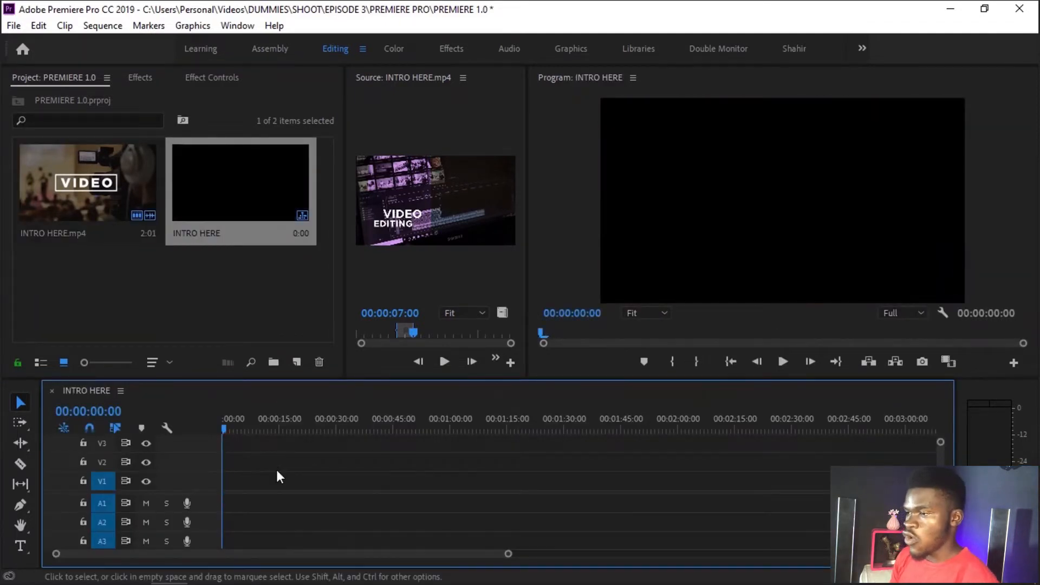
left_click(294, 165)
key("Delete")
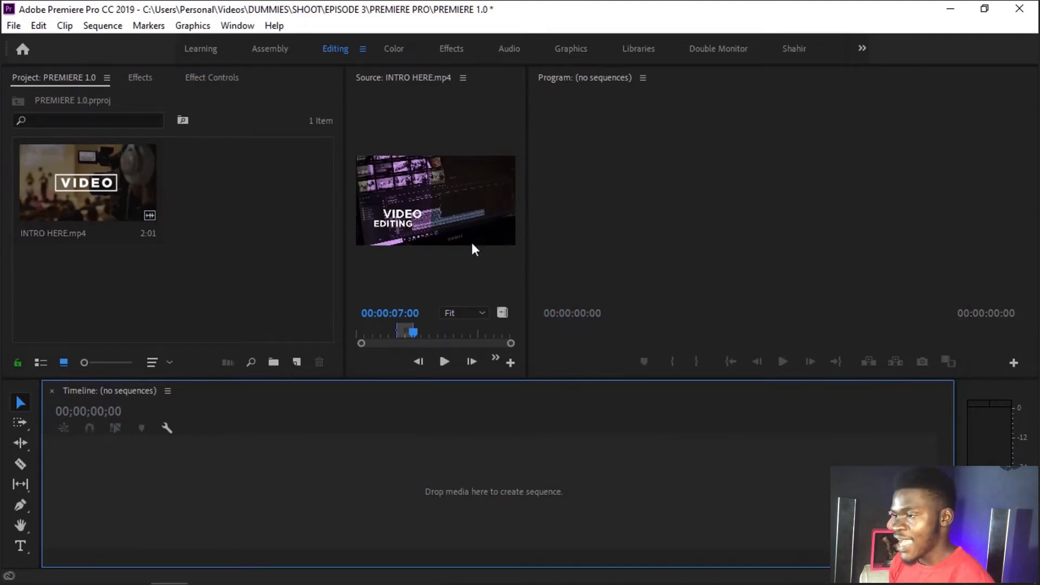
Step: Place the marked INTRO HERE.mp4 range from the Source monitor on the empty timeline to create a sequence, redoing the placement once
left_click_drag(467, 208, 77, 458)
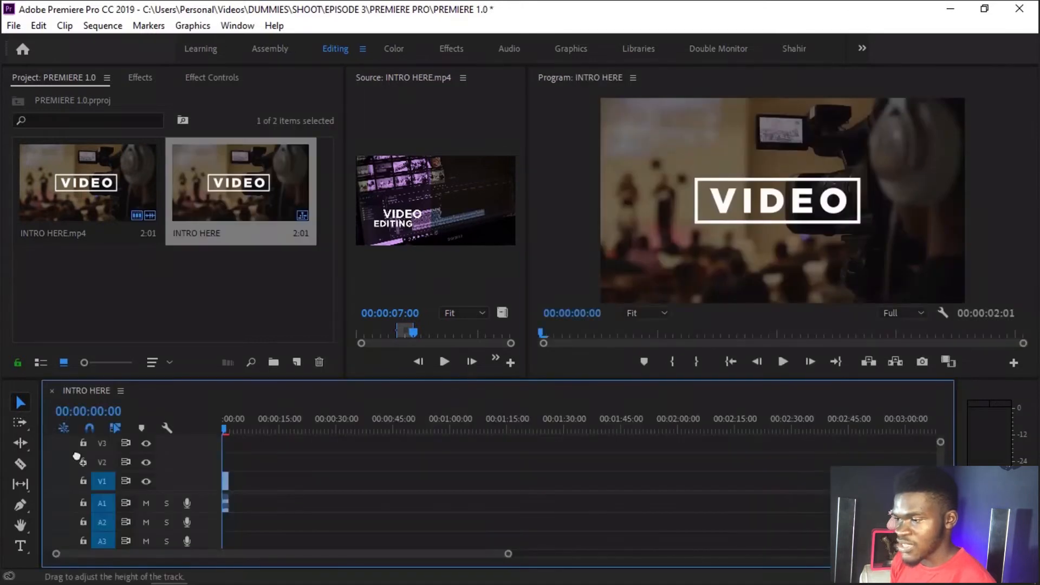
key("ctrl+z")
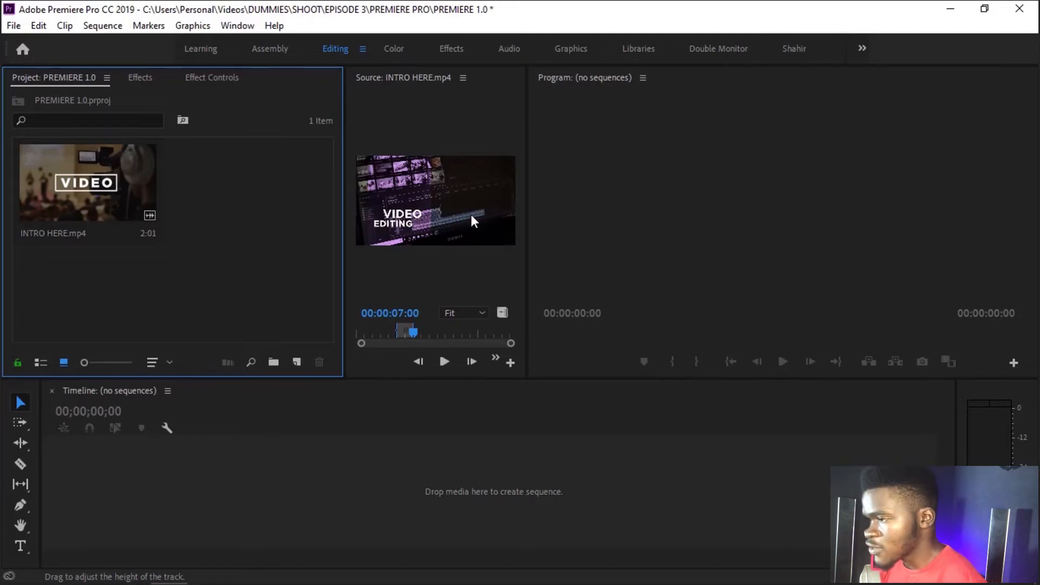
left_click_drag(428, 187, 85, 506)
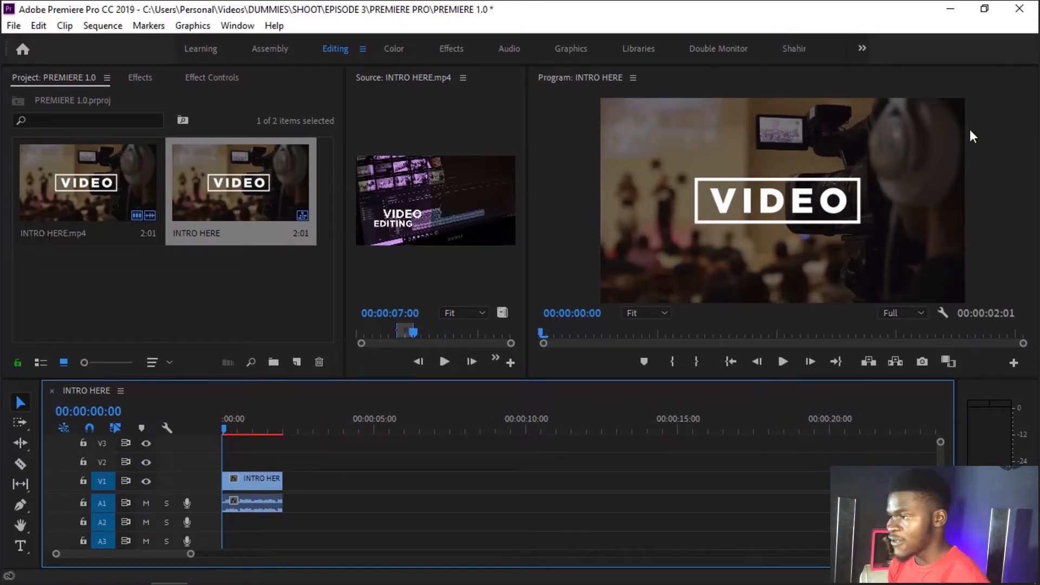
Step: Scrub the source clip to 00:00:09:13 in the Source monitor and return the sequence playhead to the start
left_click_drag(236, 429, 216, 437)
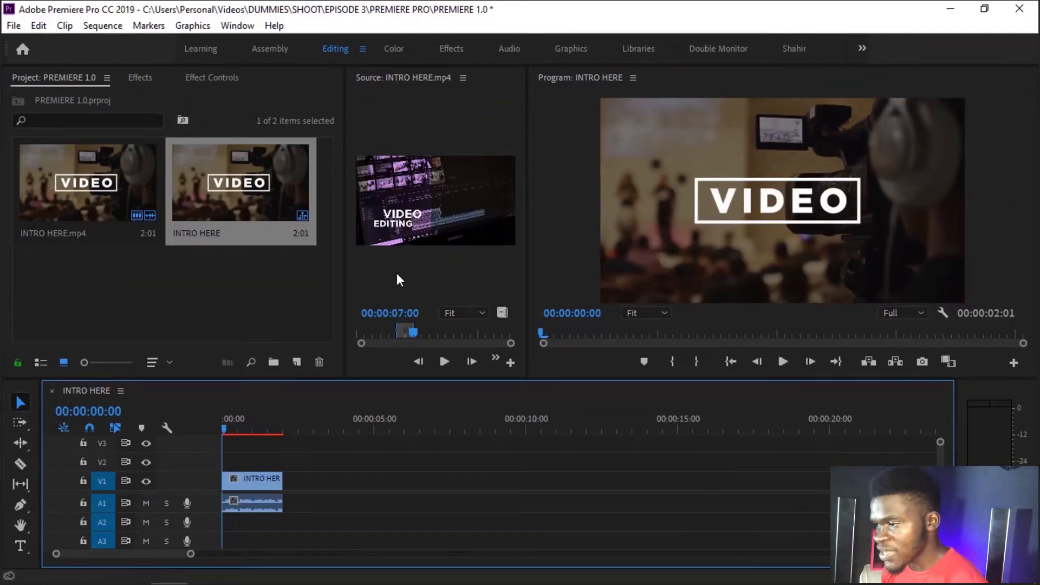
left_click_drag(410, 329, 430, 330)
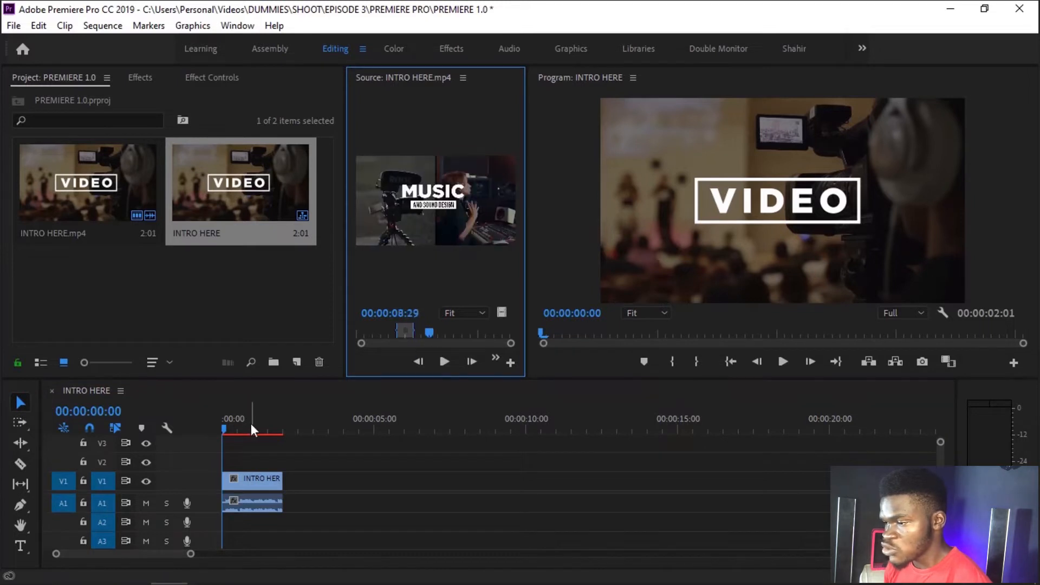
left_click_drag(252, 428, 193, 428)
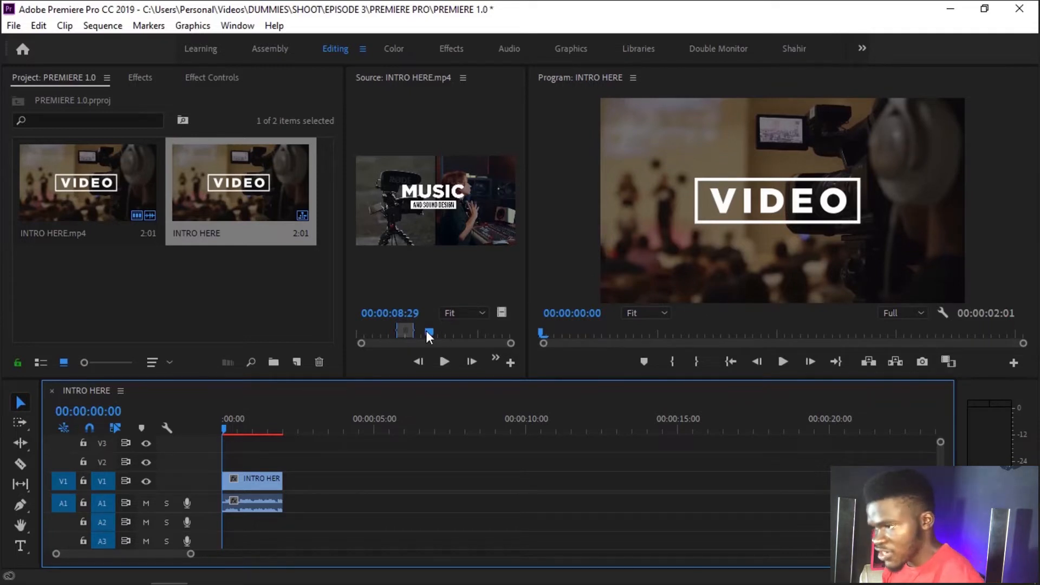
left_click(393, 275)
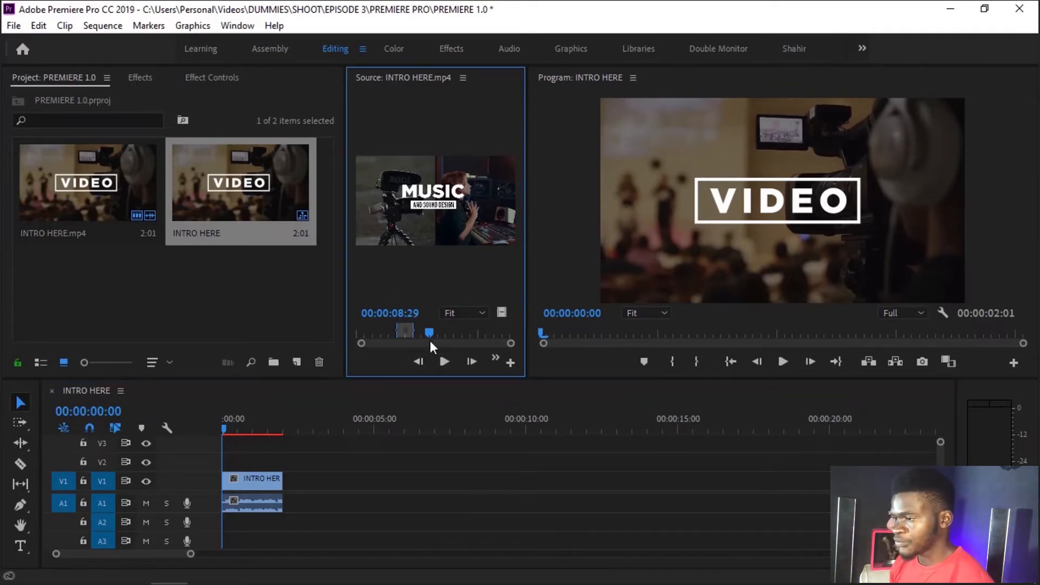
mouse_move(428, 333)
left_mouse_down()
mouse_move(482, 333)
mouse_move(383, 330)
mouse_move(433, 324)
left_mouse_up()
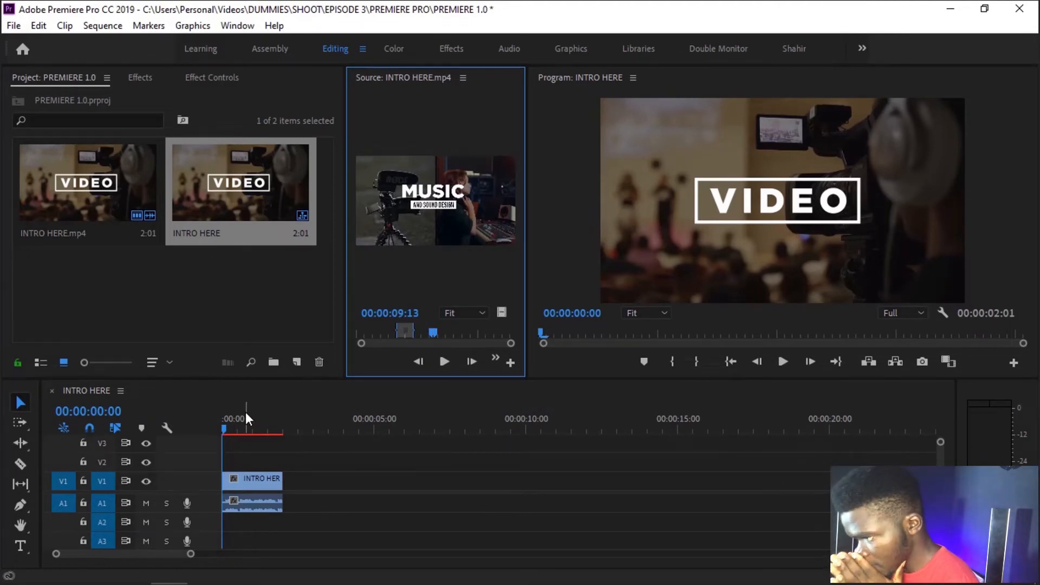
Step: Review the Project, Effects, Effect Controls, Source, Program and Timeline panels of the Editing workspace, with the sequence playhead back at the start
left_click(172, 263)
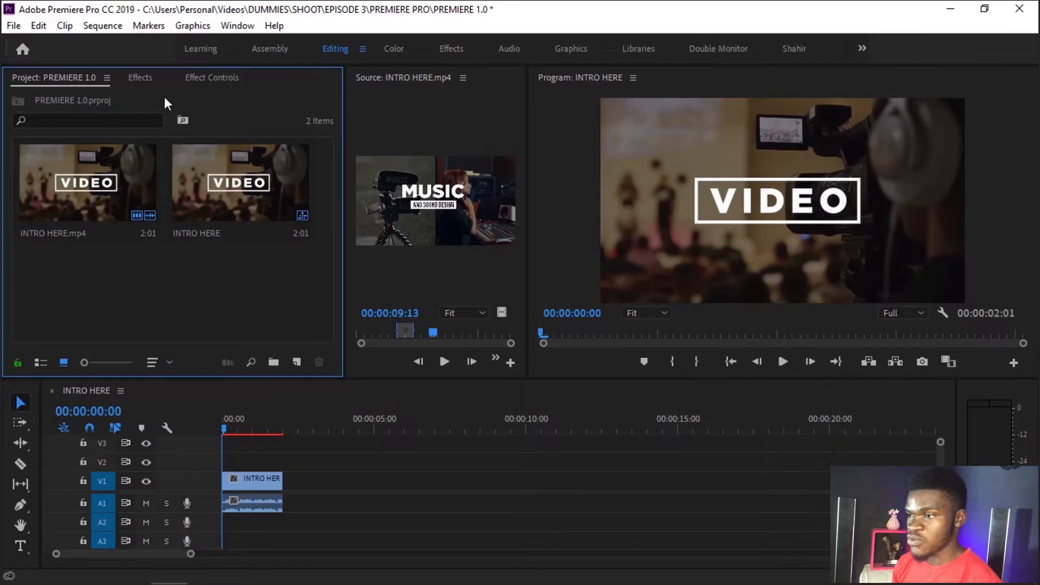
left_click(140, 78)
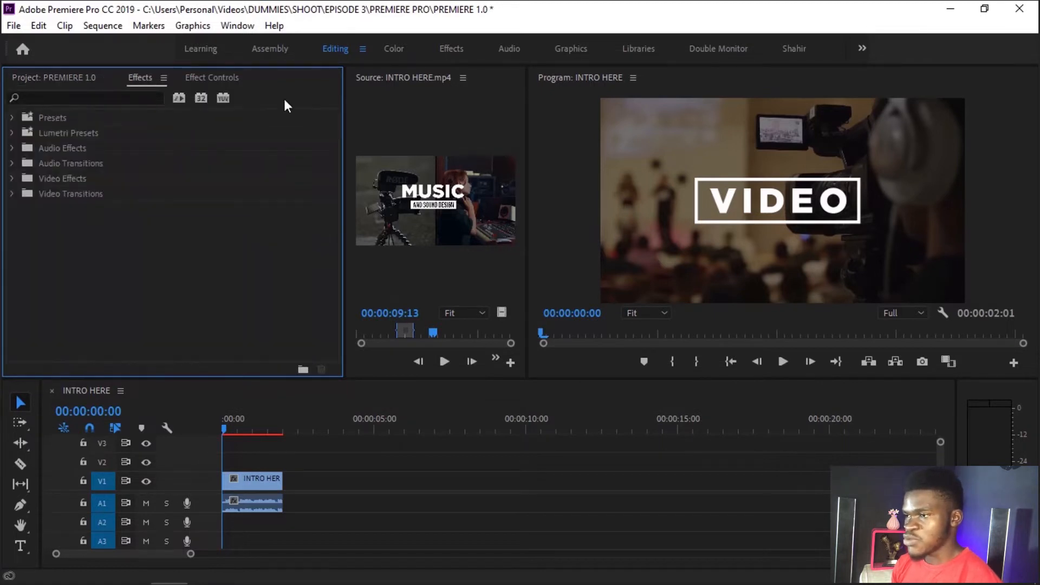
left_click(215, 79)
left_click(71, 79)
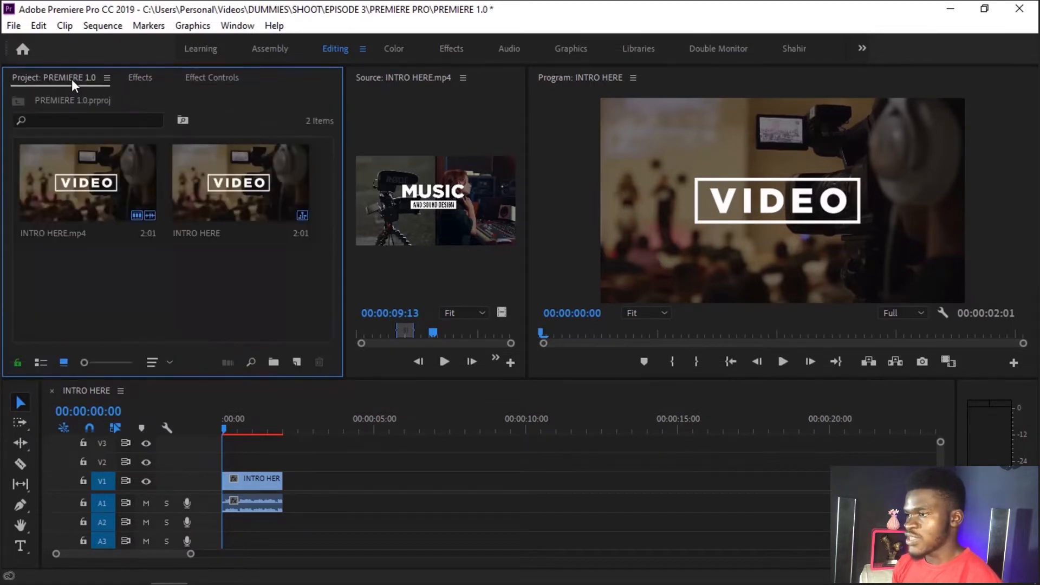
left_click(407, 122)
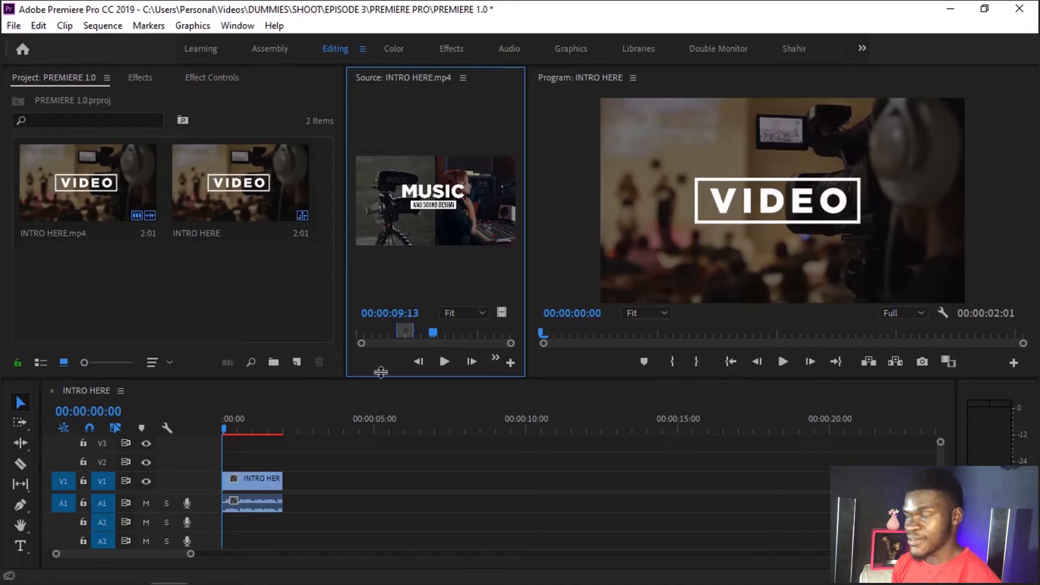
left_click(613, 168)
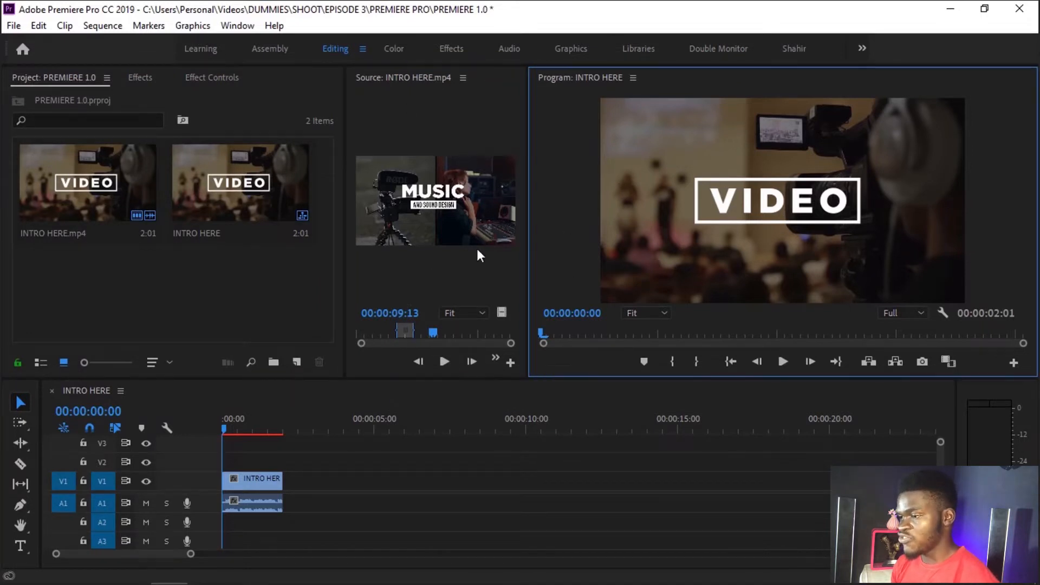
left_click(247, 438)
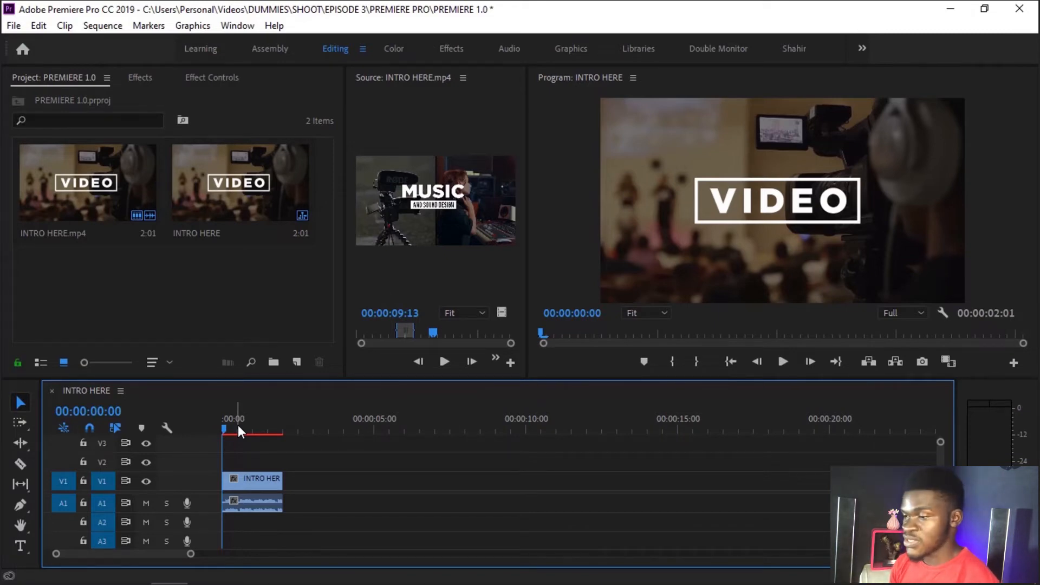
left_click_drag(238, 425, 222, 440)
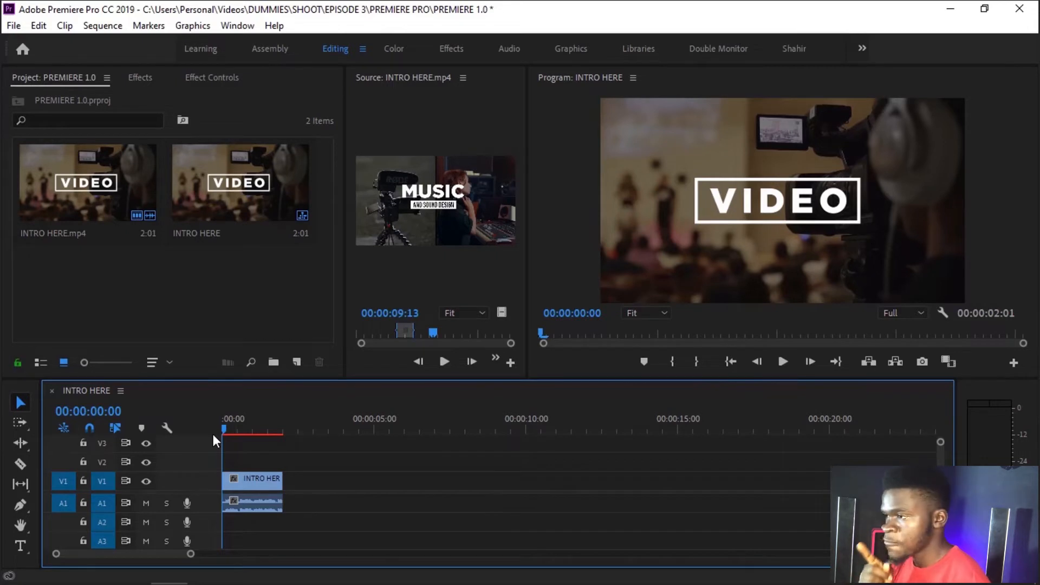
Step: Compare the Learning, Assembly and Editing workspace layouts, closing the floating Project panel along the way
left_click(206, 53)
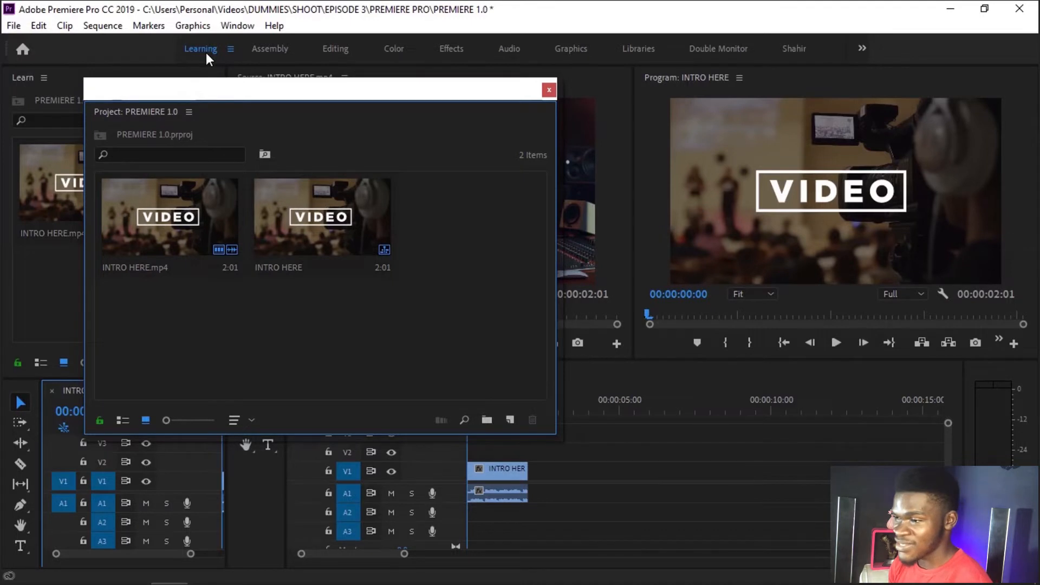
left_click(546, 92)
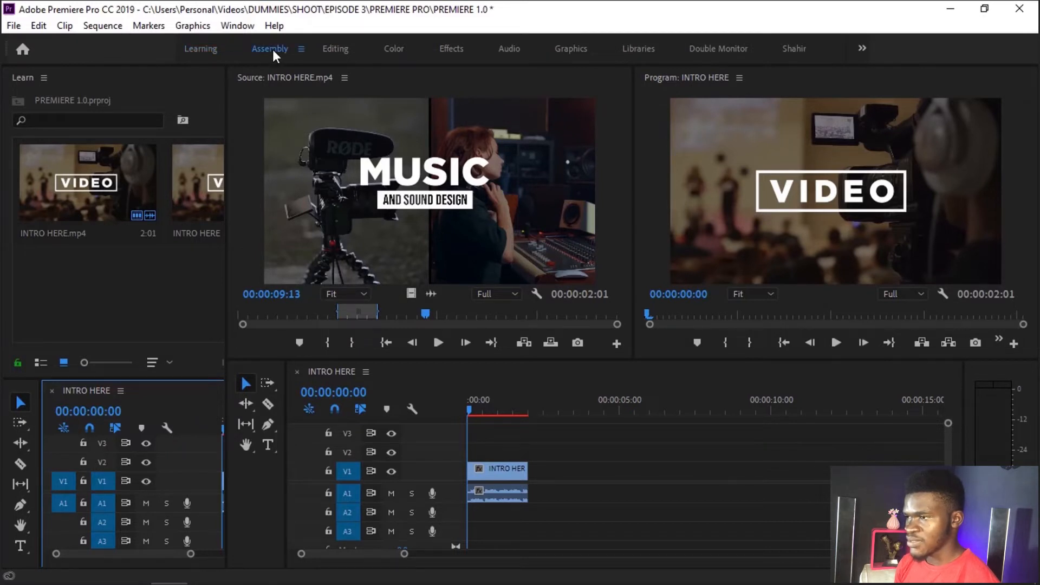
left_click(344, 49)
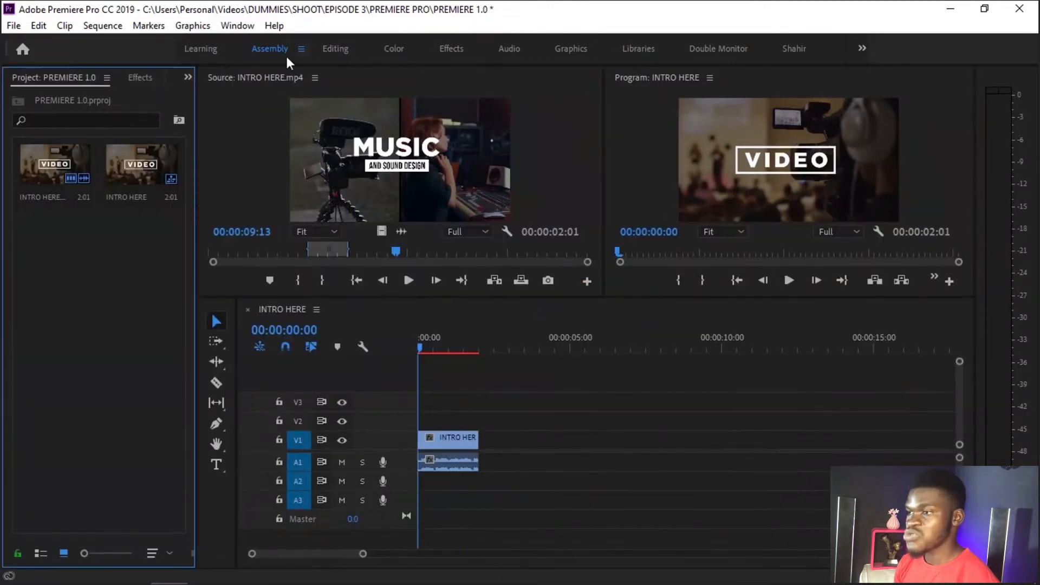
left_click(198, 54)
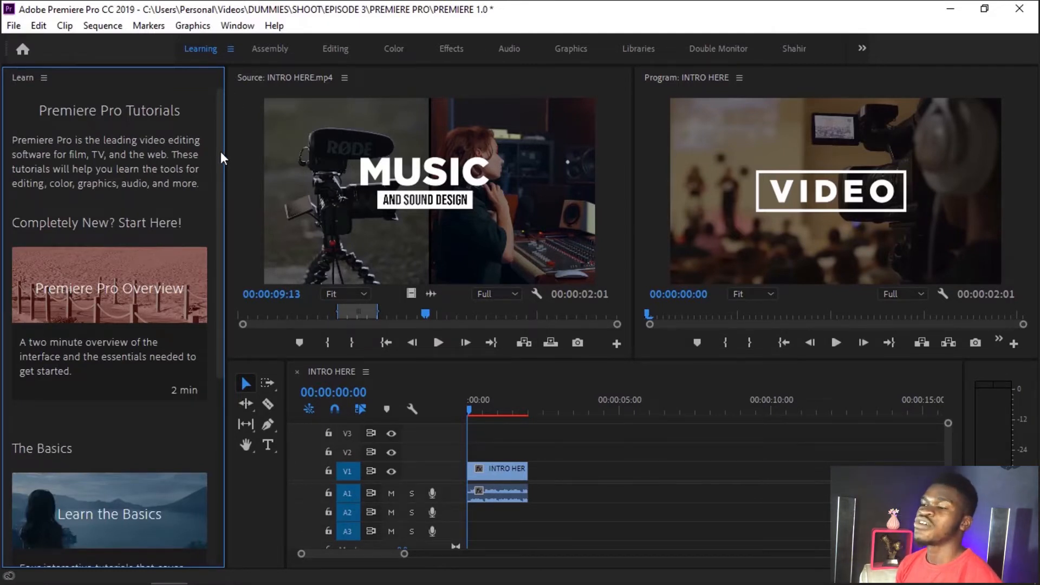
left_click_drag(220, 152, 231, 353)
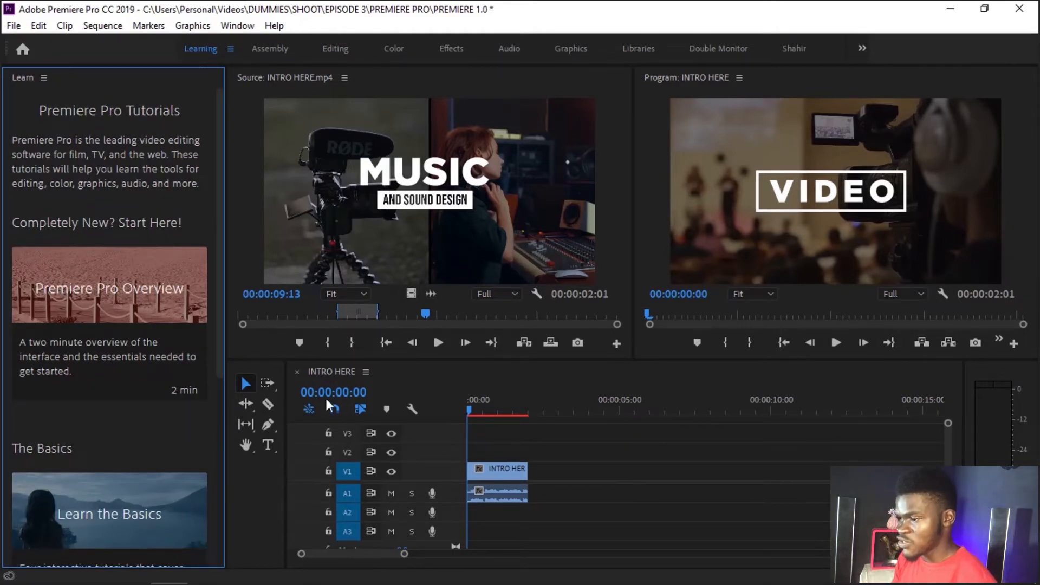
left_click(623, 471)
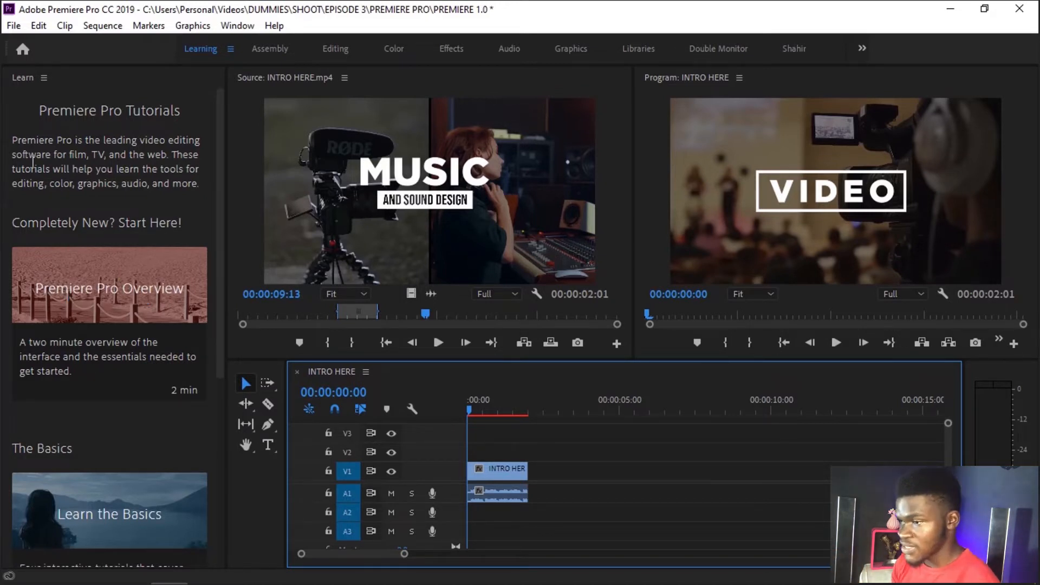
left_click(272, 49)
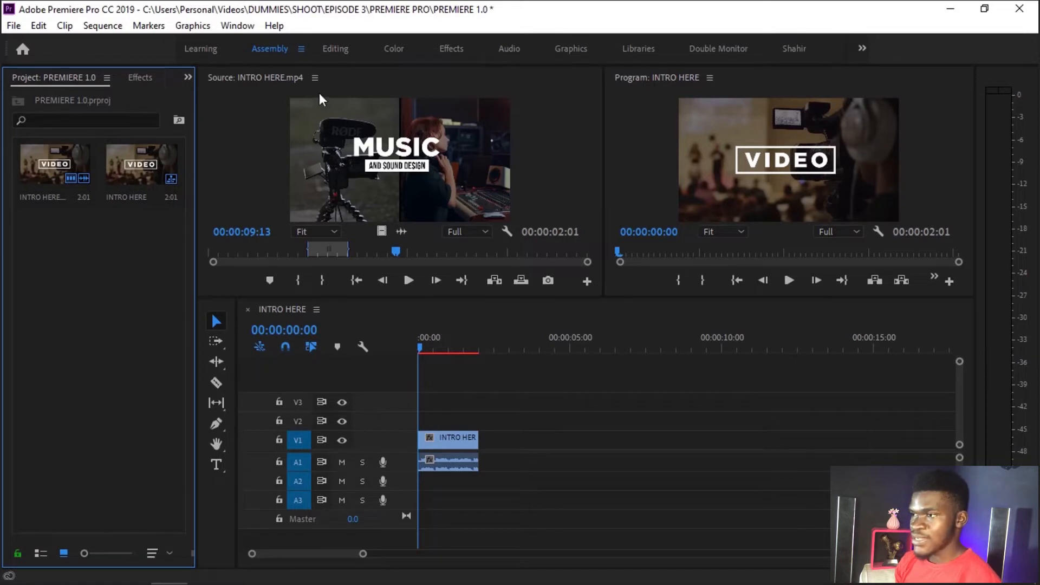
left_click(333, 48)
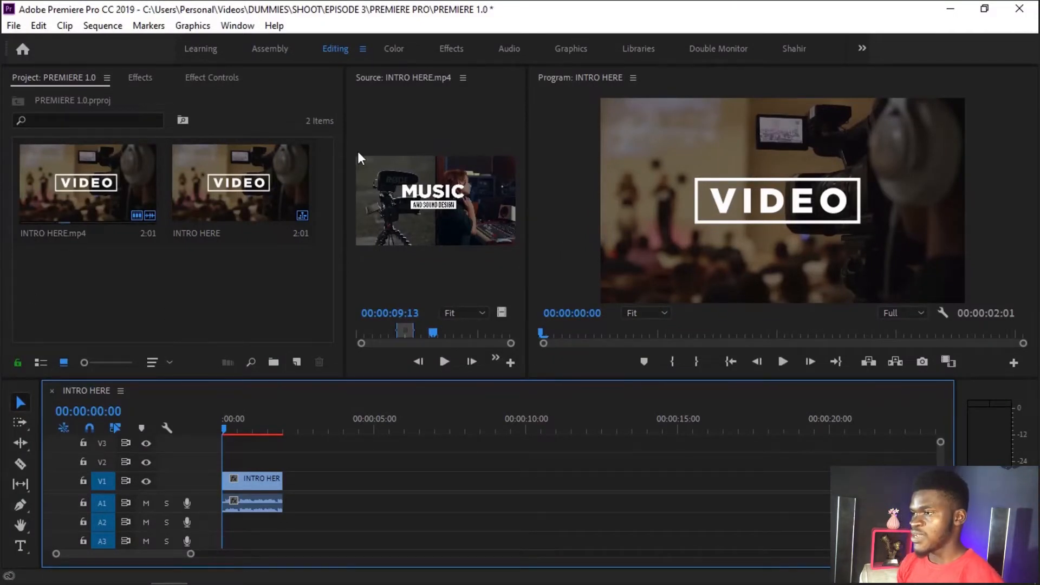
Step: Examine the Lumetri Color sections and Basic Correction controls in the Color workspace with the INTRO HERE.mp4 timeline clip selected at 00:00:01:01
left_click(411, 44)
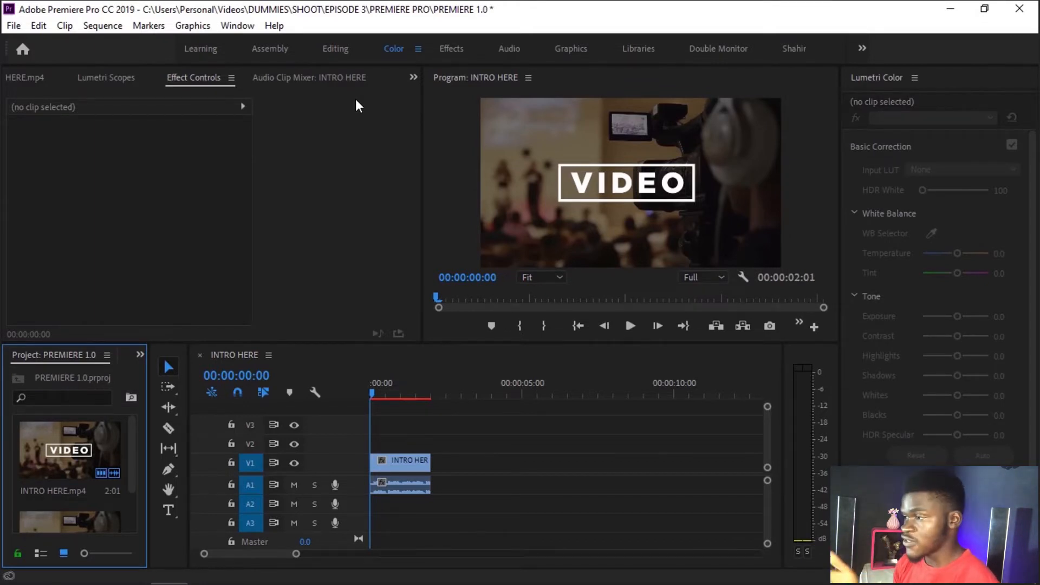
left_click(949, 152)
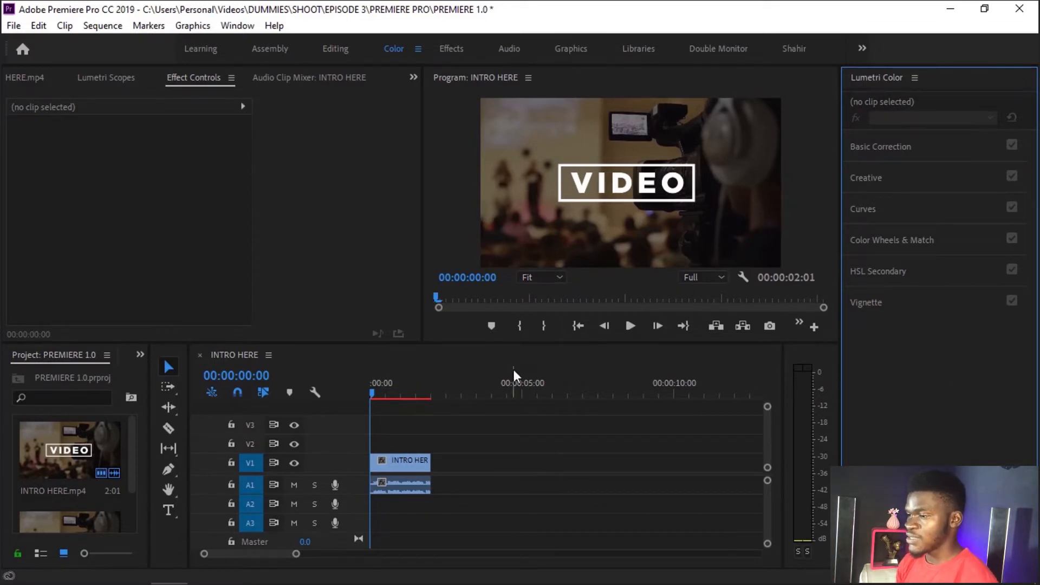
left_click(402, 389)
left_click(411, 467)
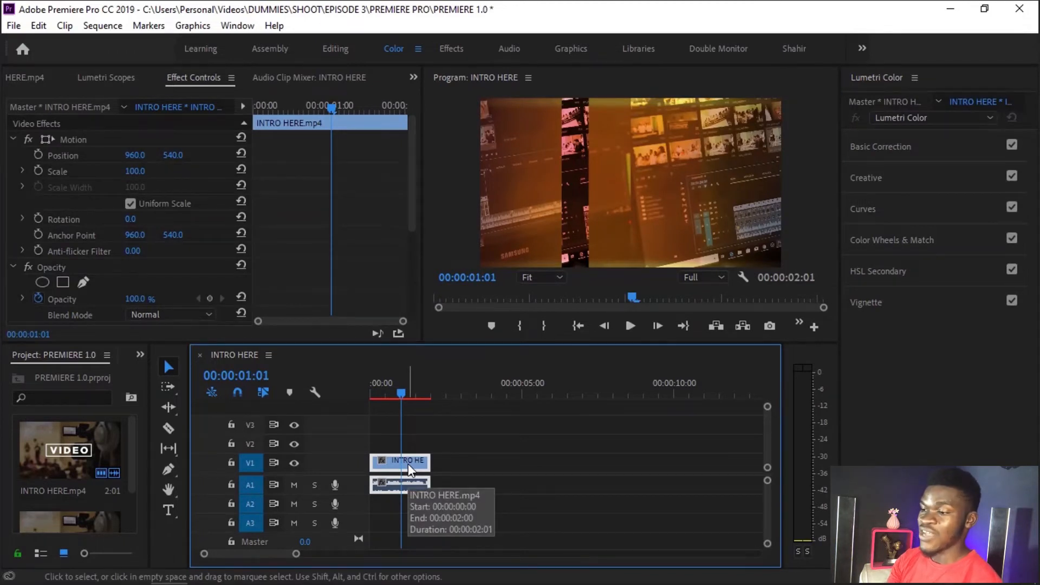
left_click(436, 442)
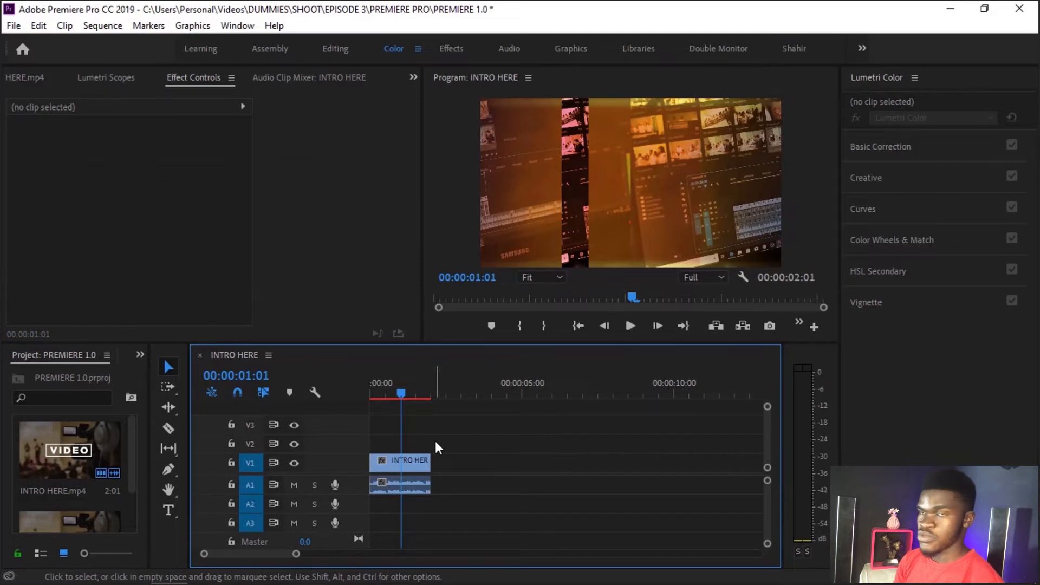
left_click(401, 465)
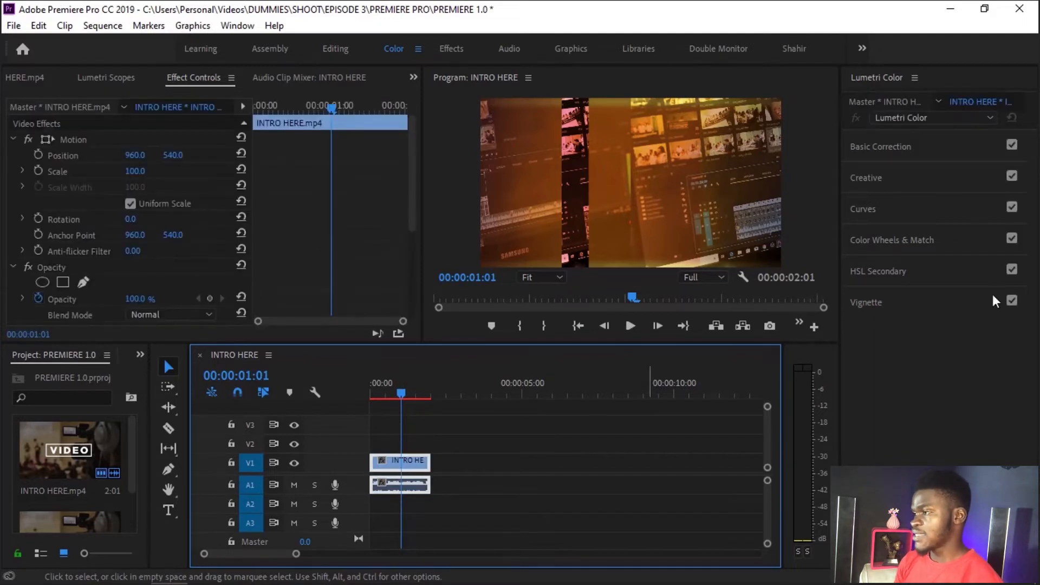
left_click(922, 148)
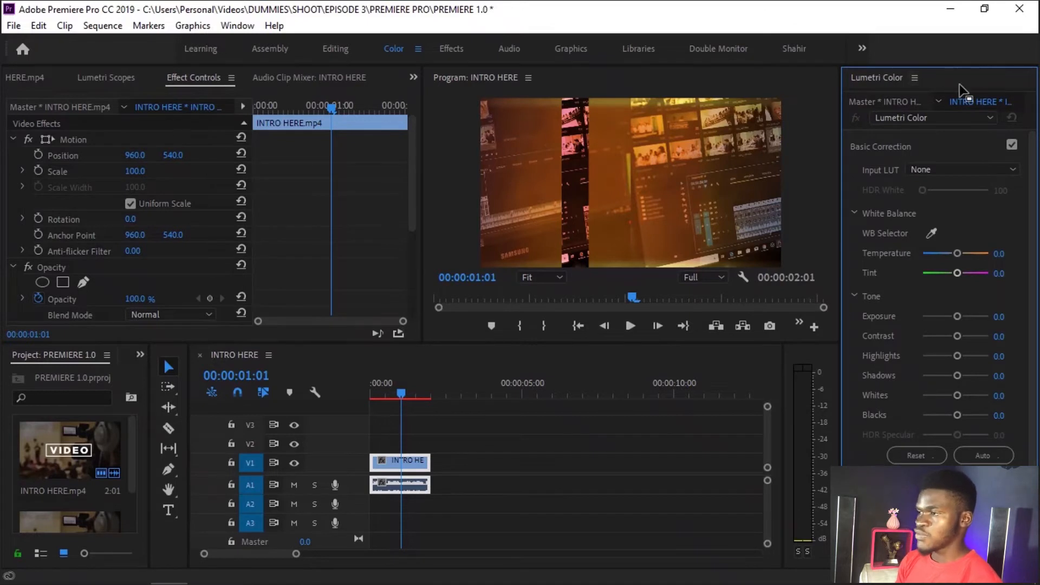
left_click(936, 143)
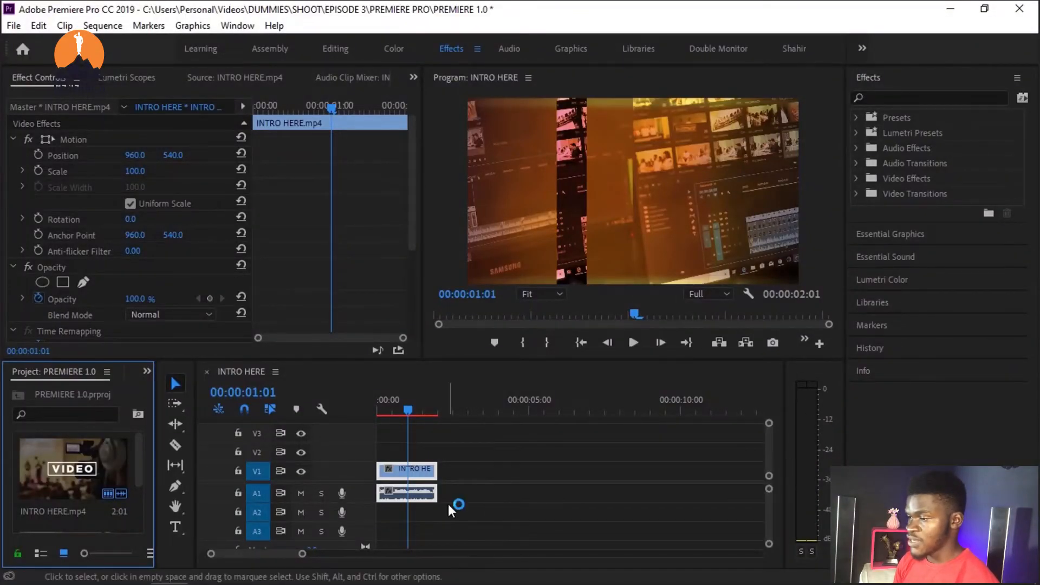
Step: Play the INTRO HERE sequence twice from its start in the Effects workspace, stopping at 00:00:01:25
left_click_drag(401, 396, 370, 400)
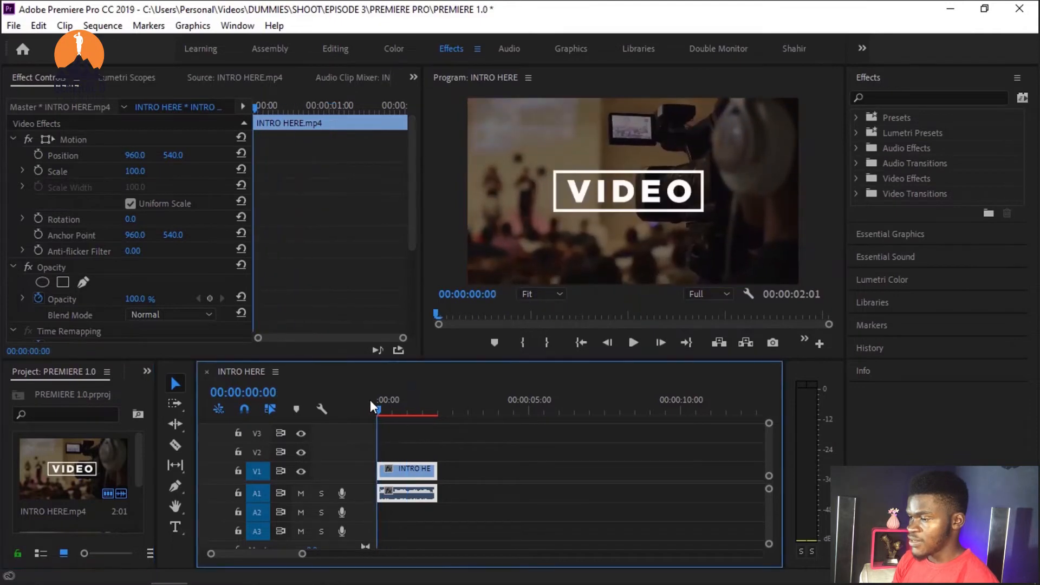
key("space")
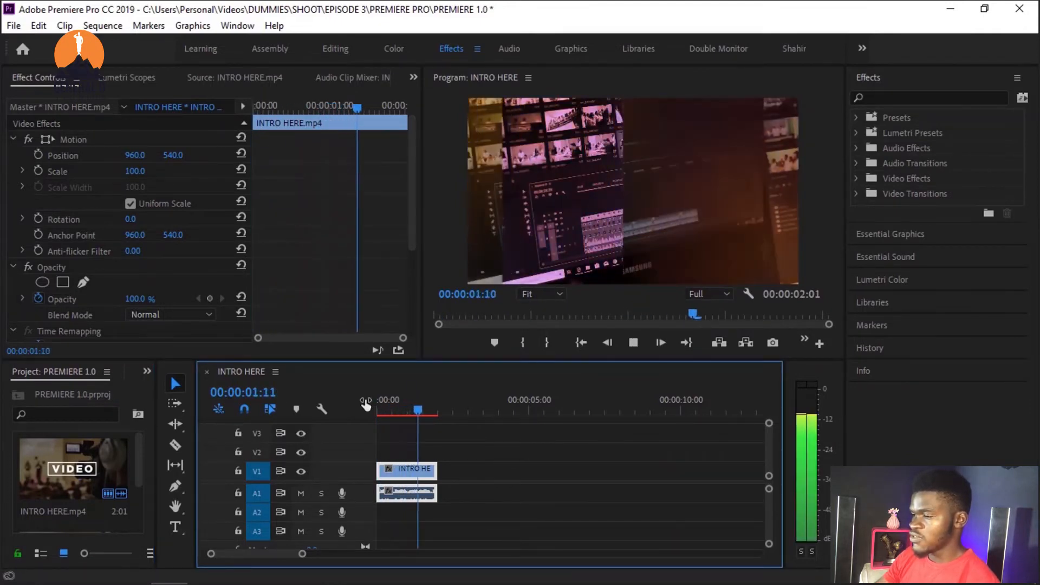
left_click_drag(417, 402, 348, 405)
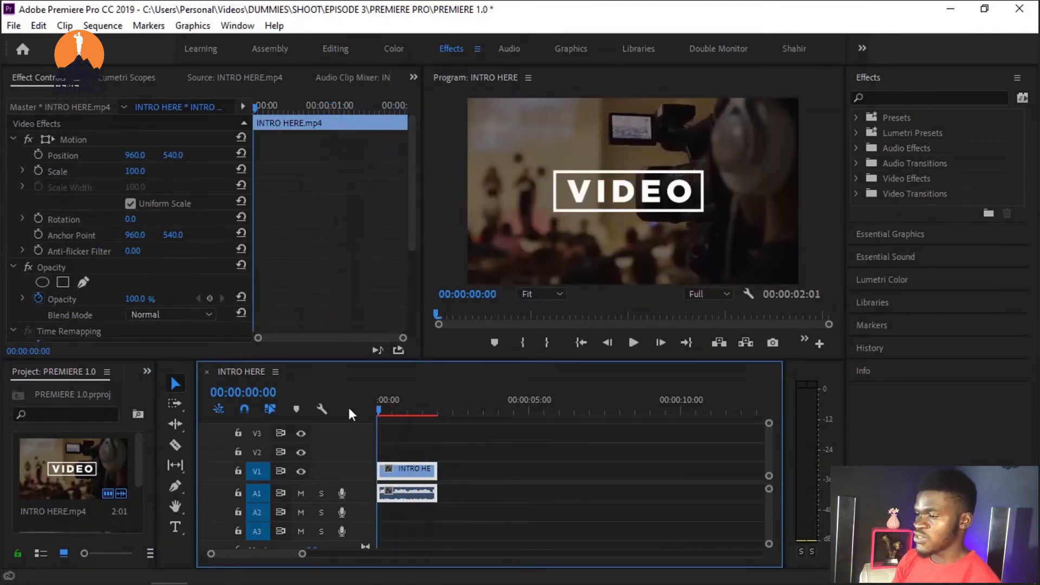
key("space")
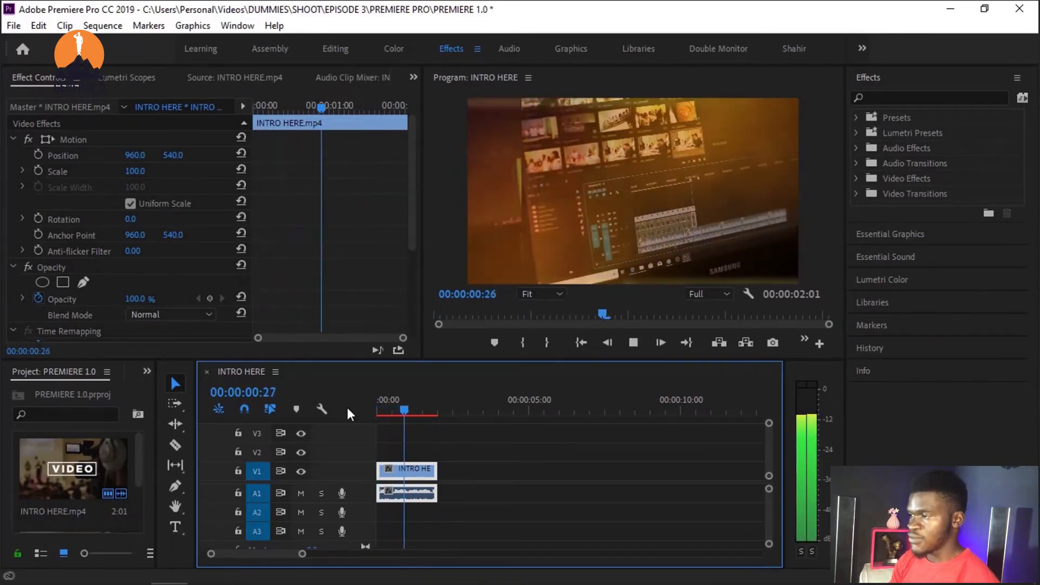
key("space")
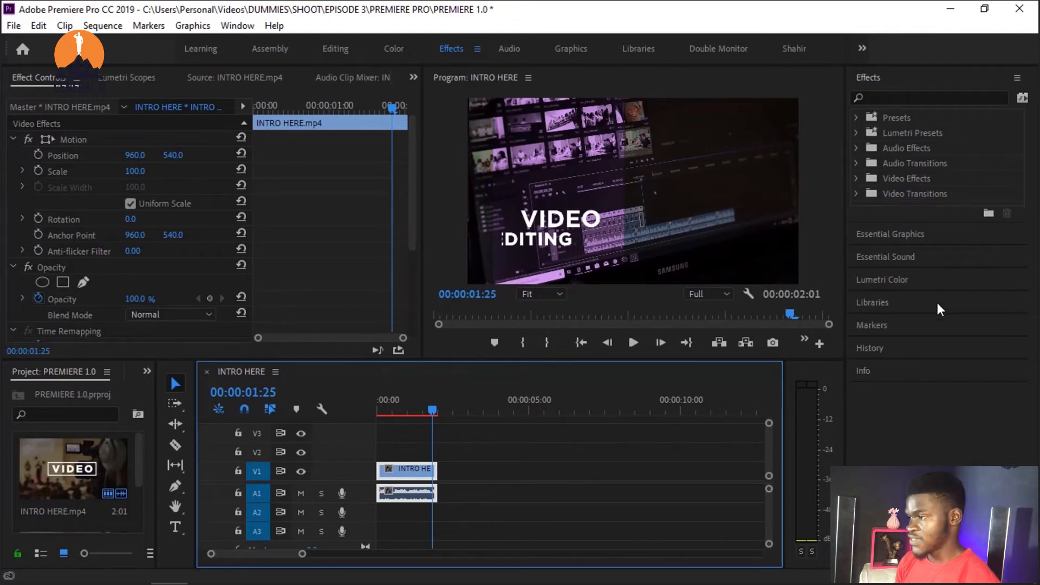
Step: Switch to the Audio workspace, move the sequence playhead to 00:00:00:01, and duplicate the clip's audio onto tracks A2 and A3
left_click(511, 46)
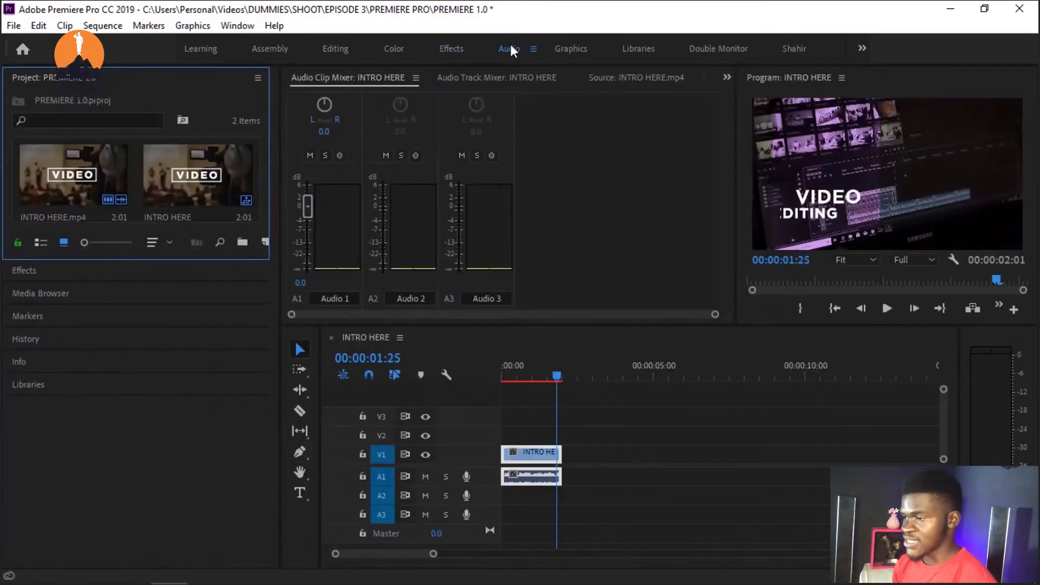
left_click_drag(538, 379, 504, 378)
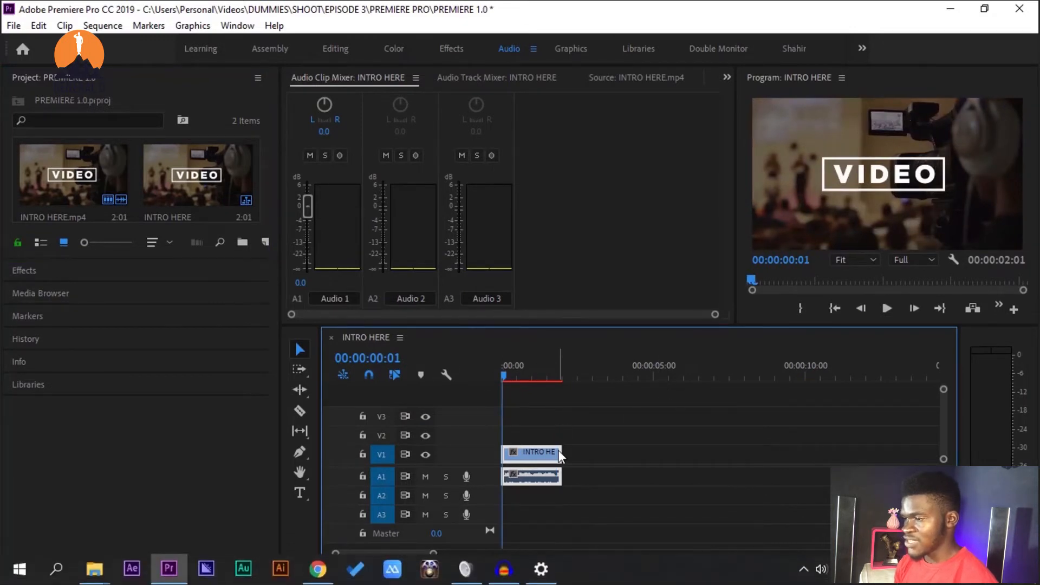
left_click_drag(541, 480, 535, 517)
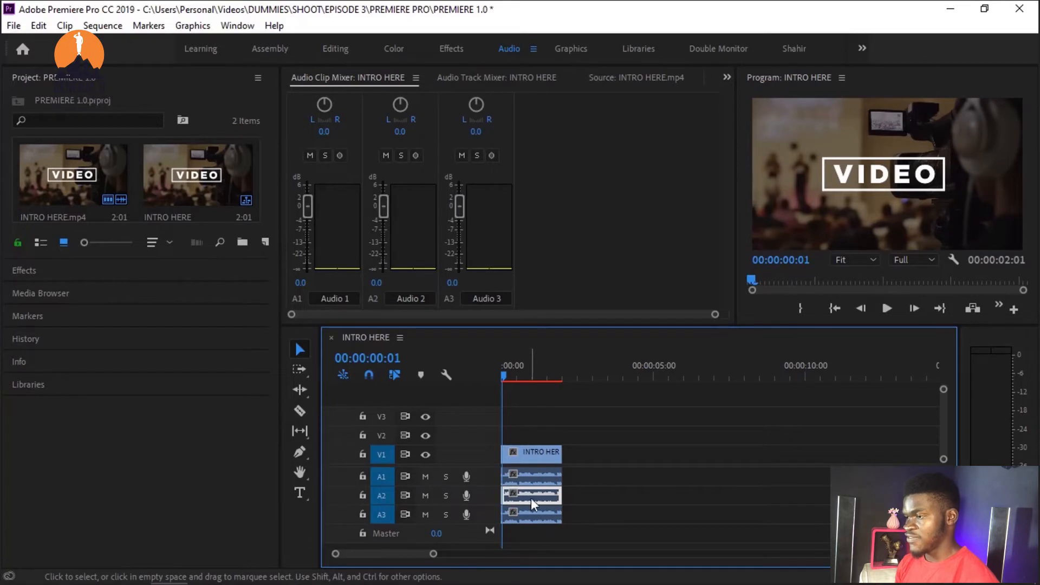
Step: Play the INTRO HERE sequence twice while checking the Audio Clip Mixer levels, and return the playhead to 00:00:00:00
key("space")
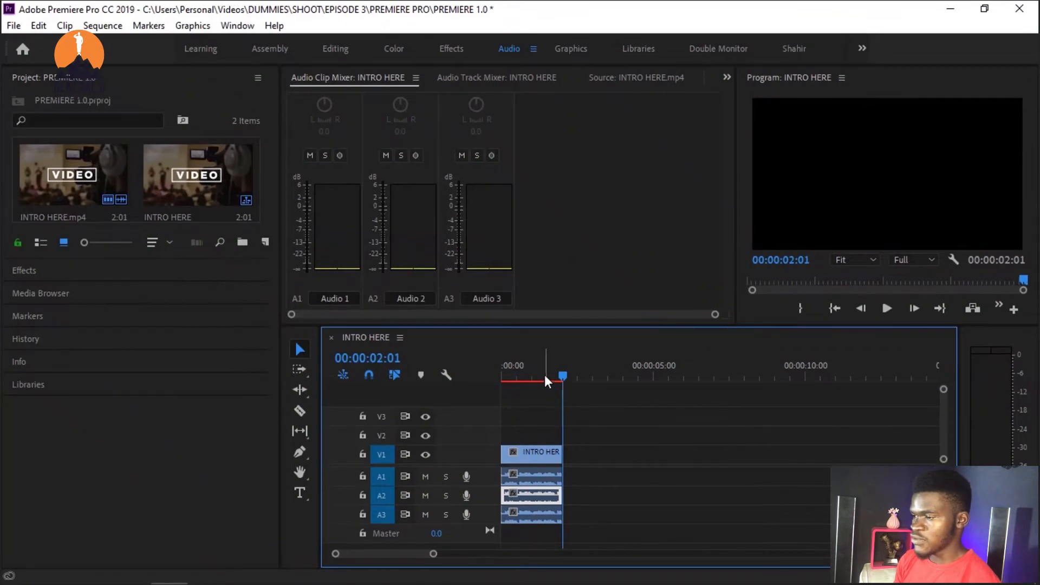
left_click_drag(545, 376, 446, 401)
key("space")
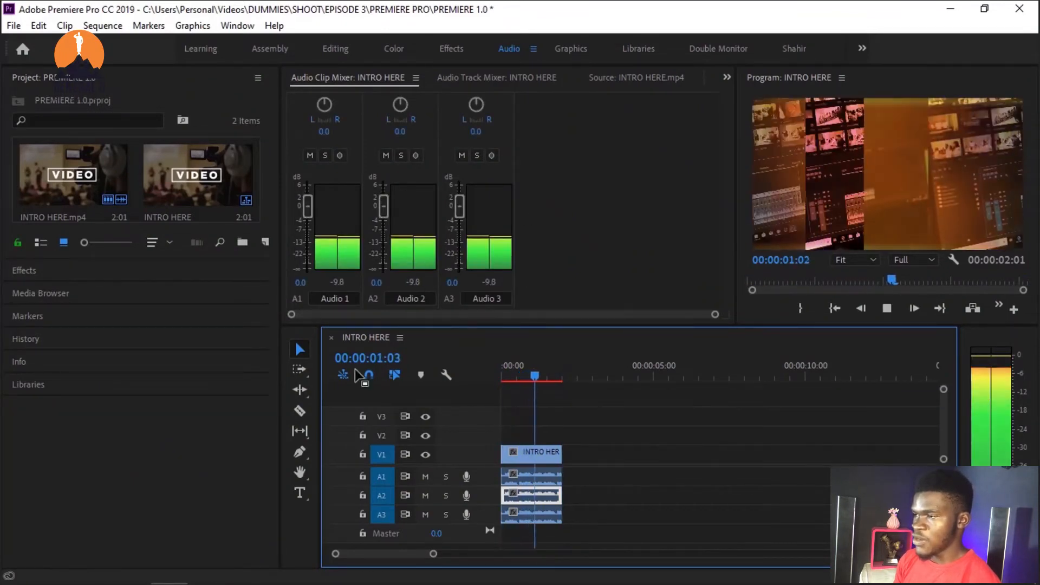
left_click(539, 385)
left_click_drag(537, 376, 363, 359)
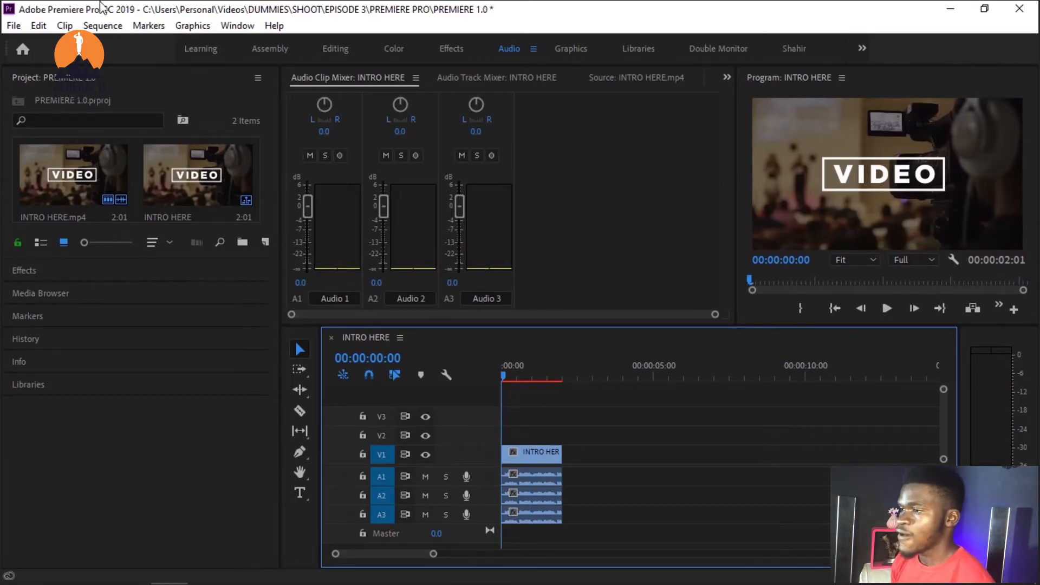
Step: Switch to the Editing workspace and play the INTRO HERE sequence twice from its start, stopping the second playback at 00:00:01:21
left_click(335, 48)
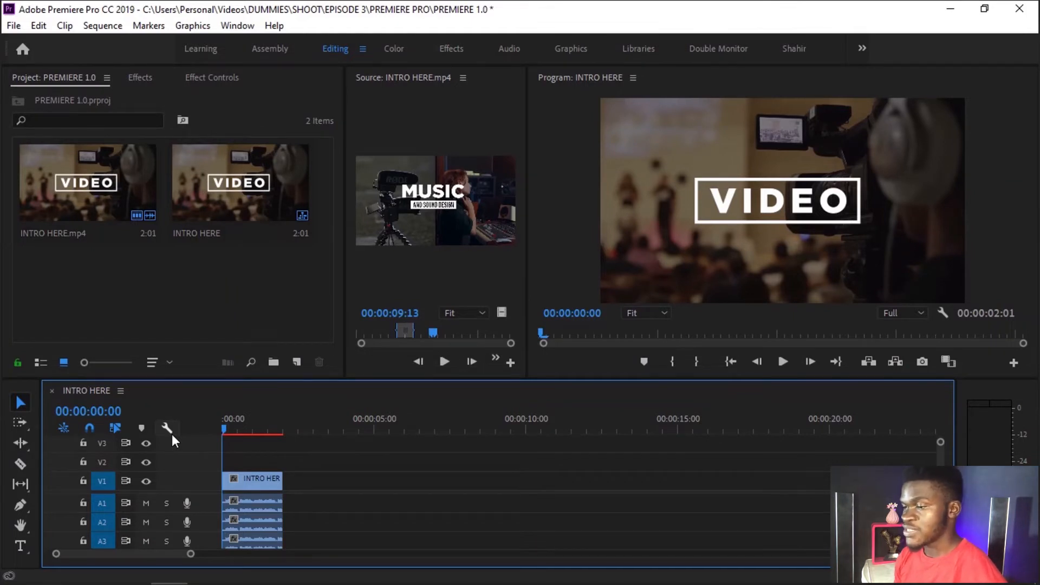
key("space")
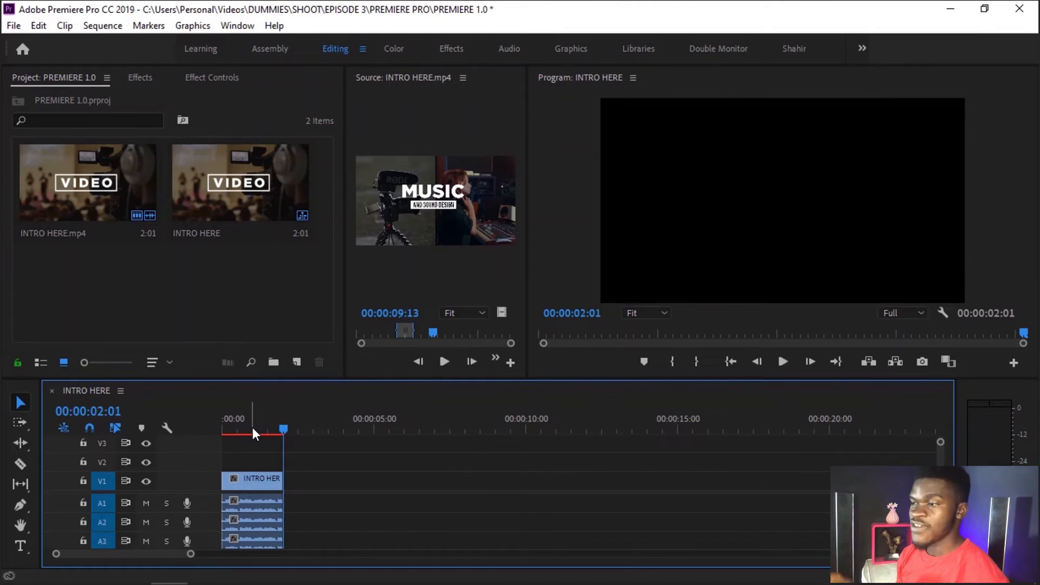
key("Home")
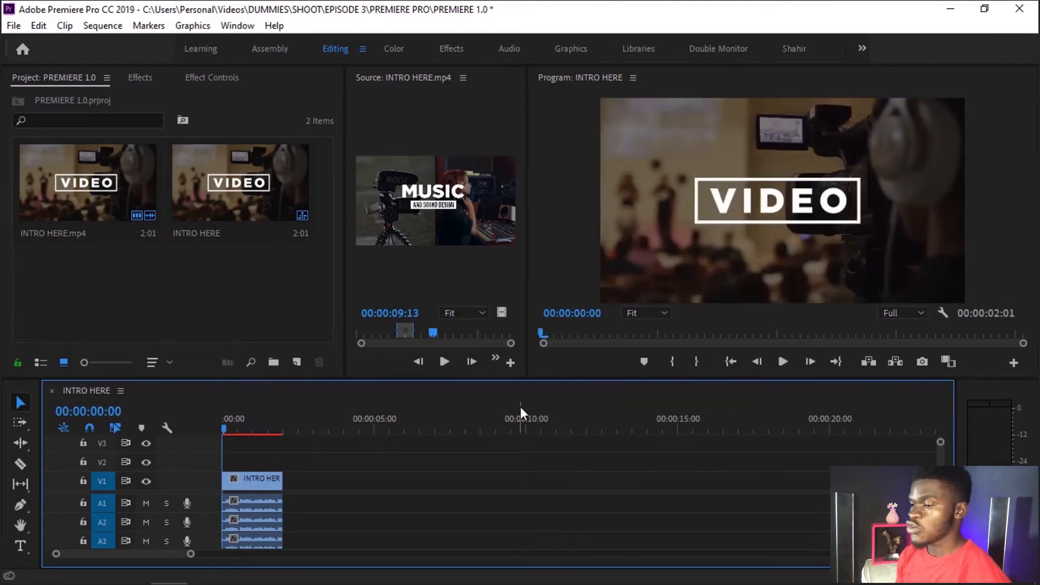
left_click(570, 274)
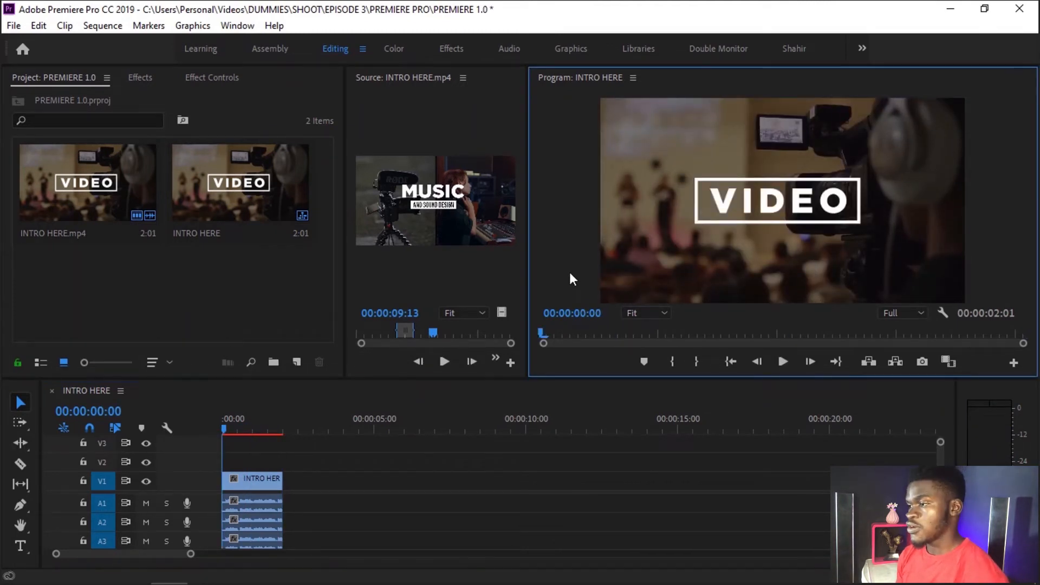
key("space")
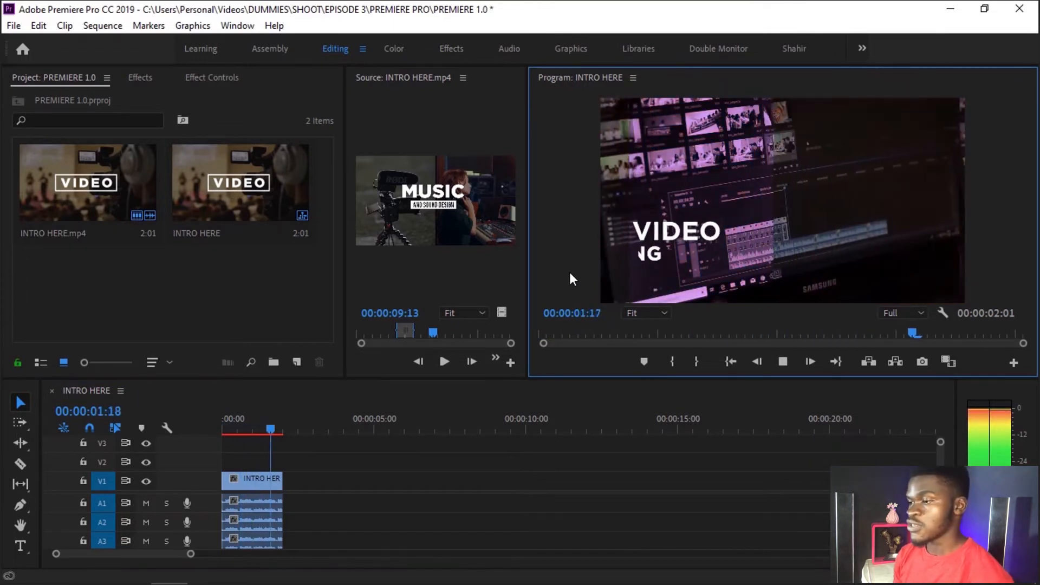
key("space")
Step: Play and pause the INTRO HERE.mp4 source clip several times in the Source monitor, stopping at 00:00:12:16
left_click(436, 272)
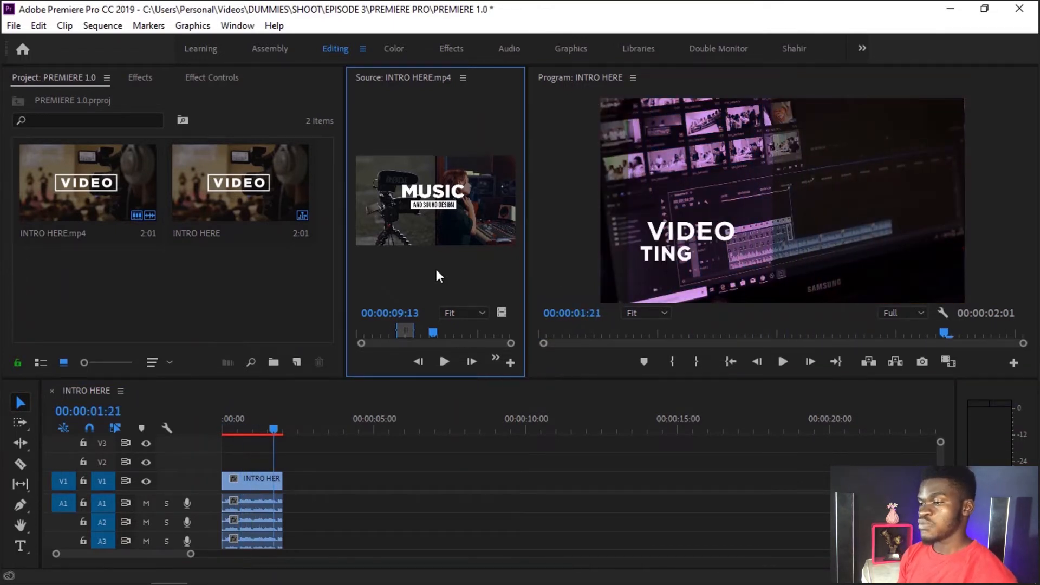
key("space")
key("space")
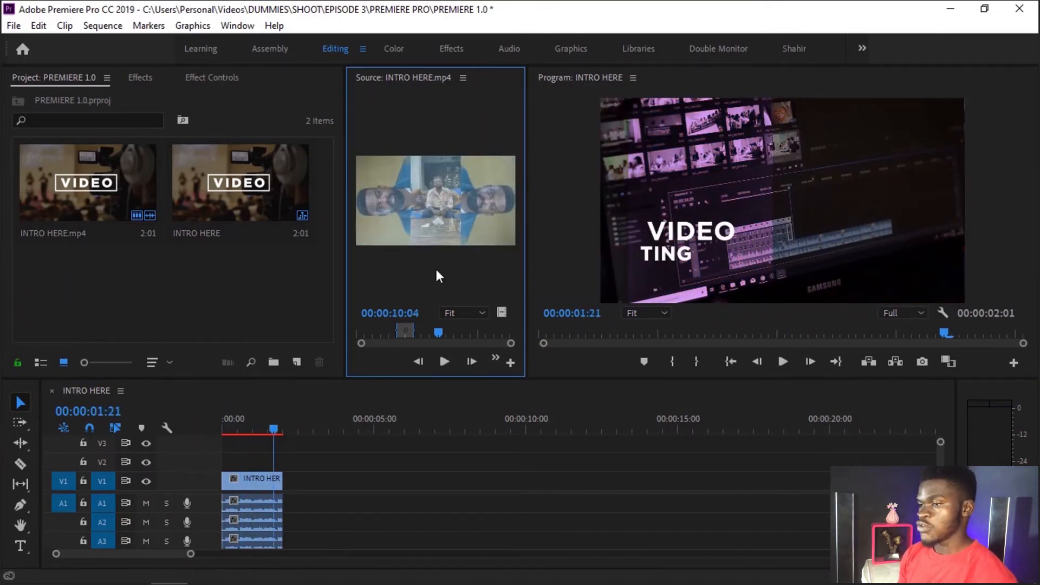
left_click(445, 362)
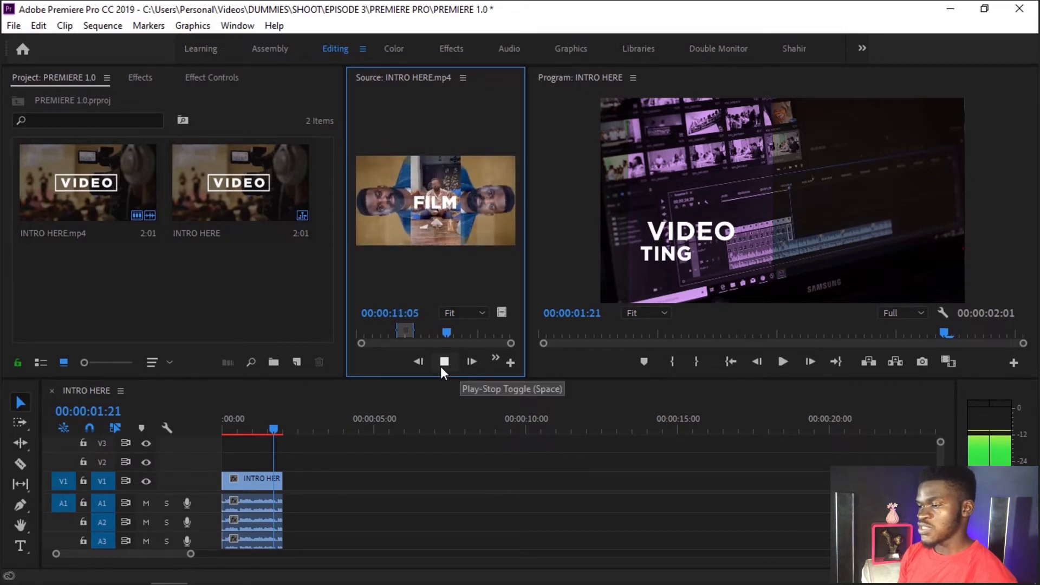
left_click(447, 363)
left_click(446, 362)
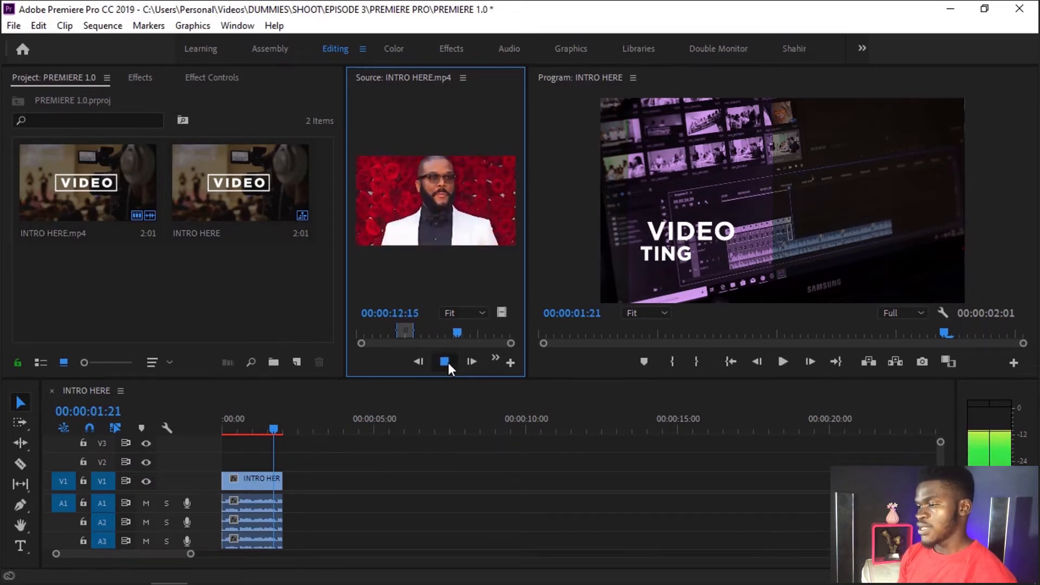
left_click(448, 362)
Step: Play the sequence to its end in the Program monitor, and replay it from the start, stopping at 00:00:01:24
left_click(784, 362)
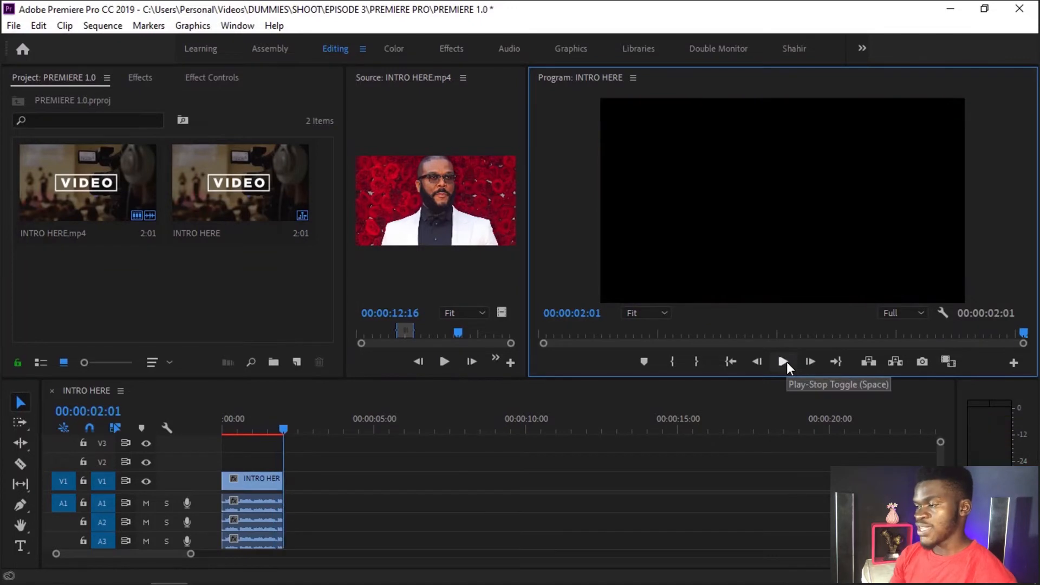
left_click(786, 362)
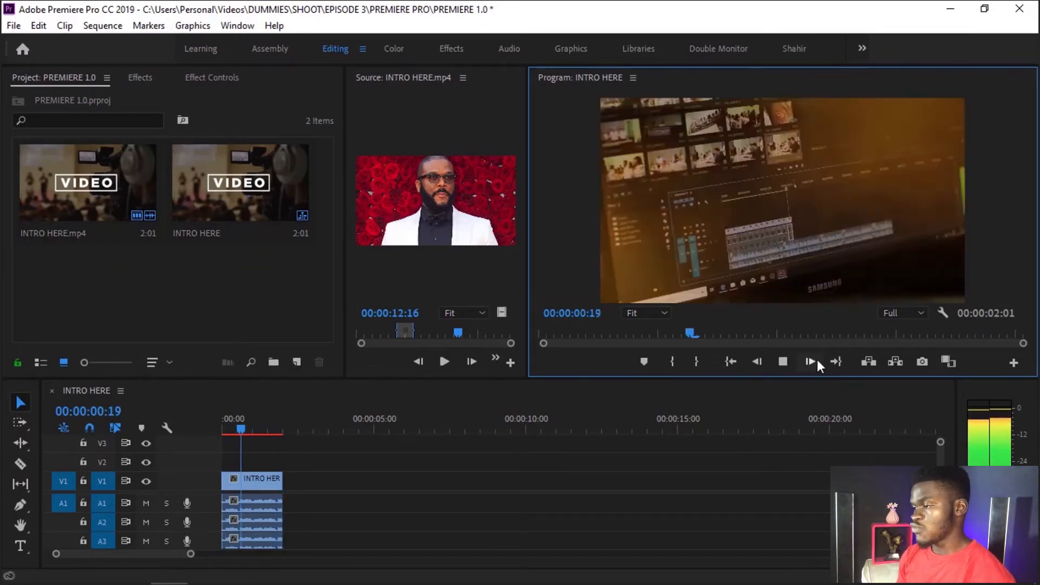
left_click(783, 363)
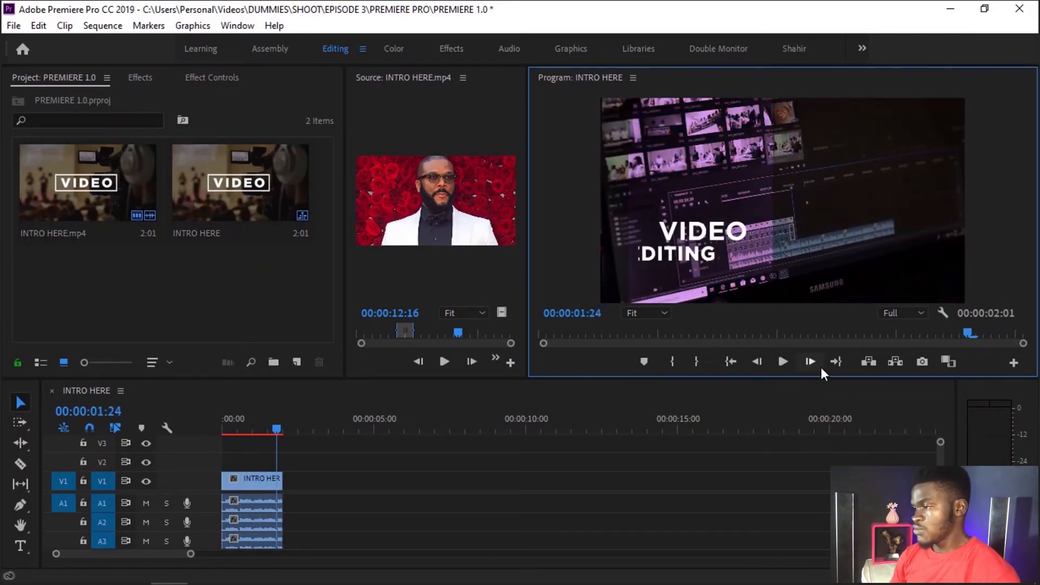
Step: Step the sequence playhead two frames forward and three frames back, to 00:00:01:23
left_click(812, 366)
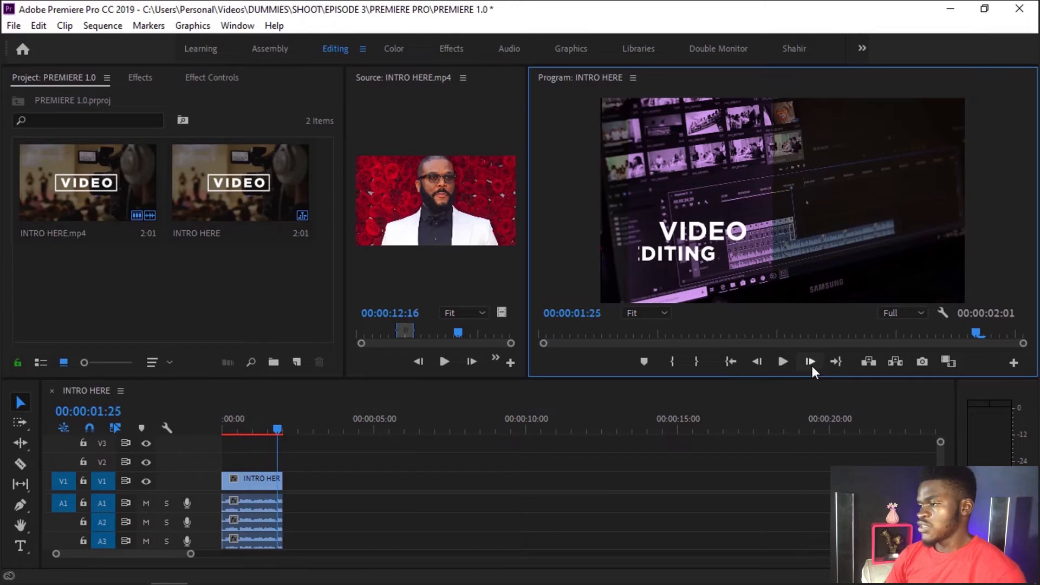
left_click(812, 366)
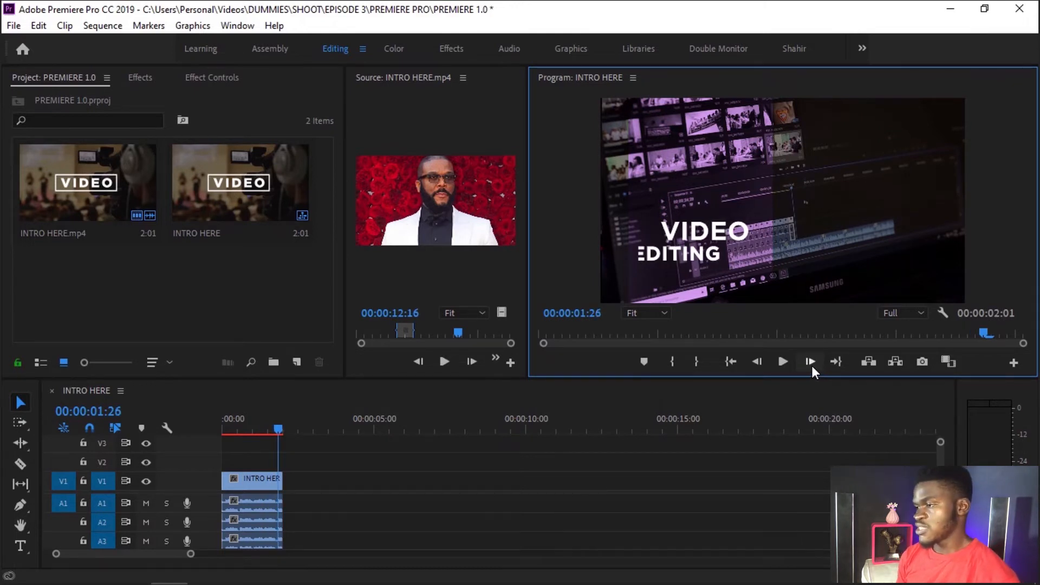
left_click(762, 360)
left_click(761, 359)
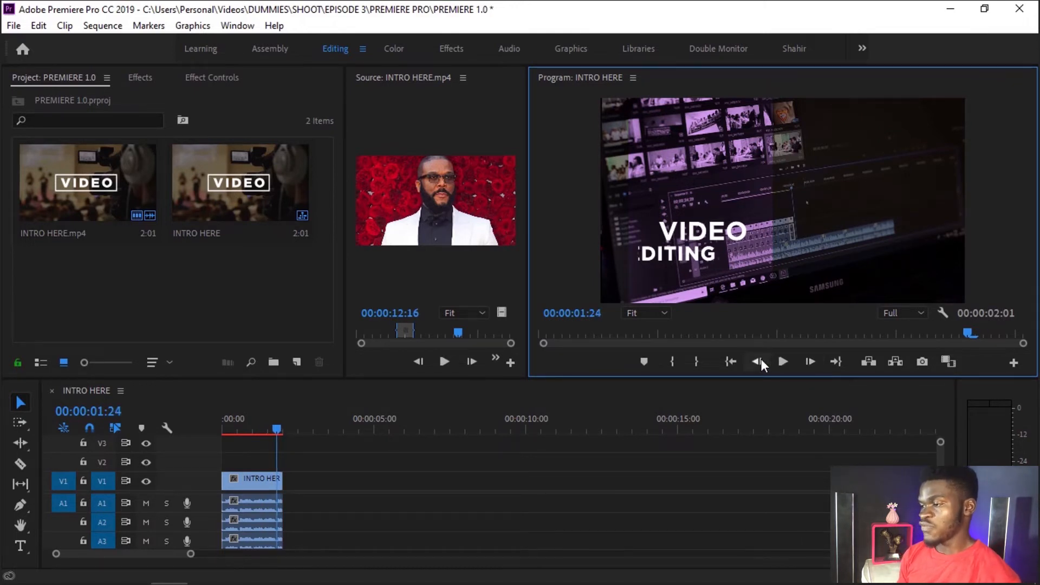
left_click(762, 360)
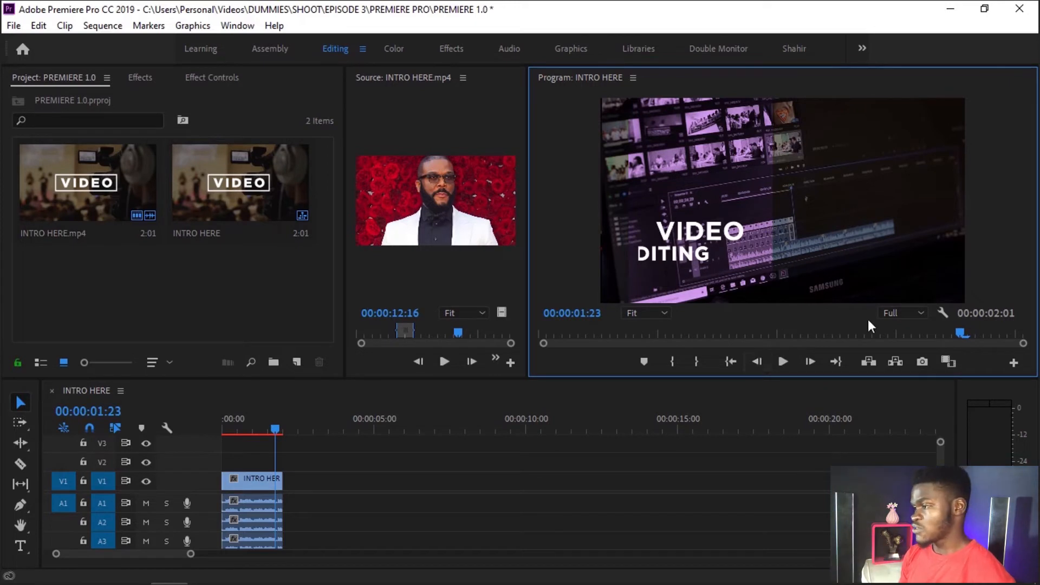
Step: Move the playhead to points inside the sequence and jump between its end and start with Go to Out and Go to In
left_click(897, 336)
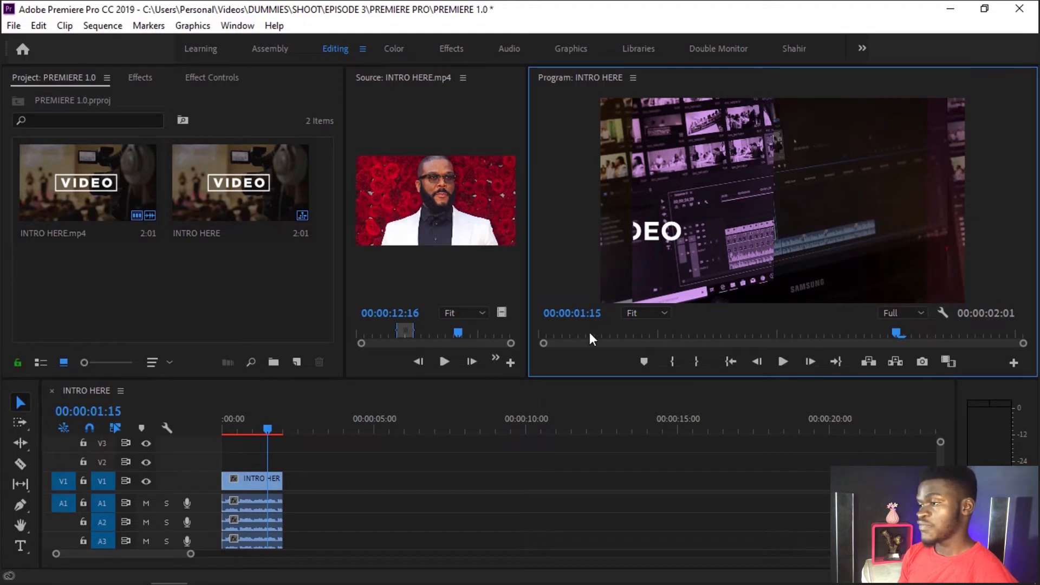
left_click(834, 364)
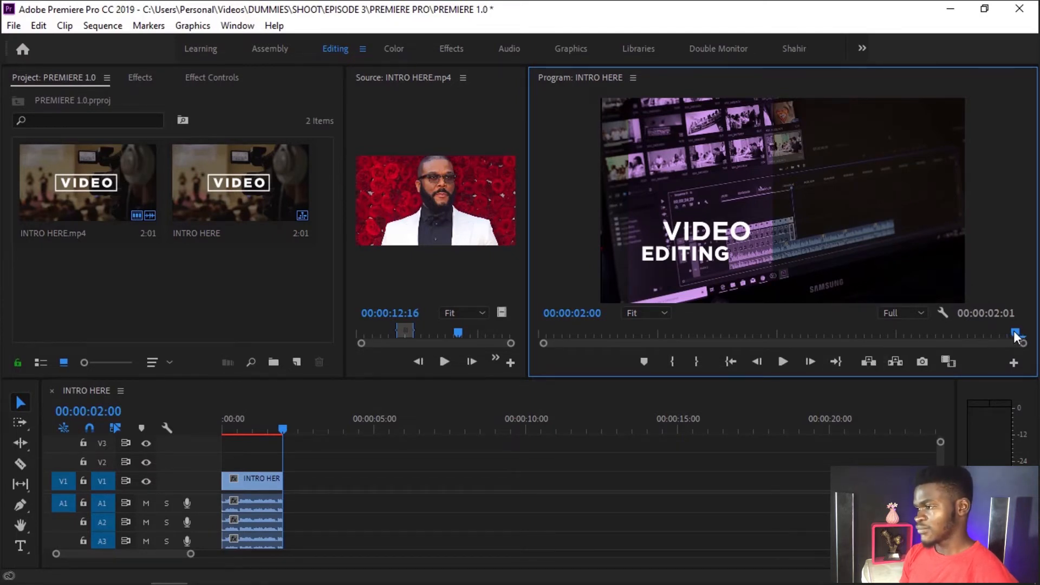
left_click(667, 334)
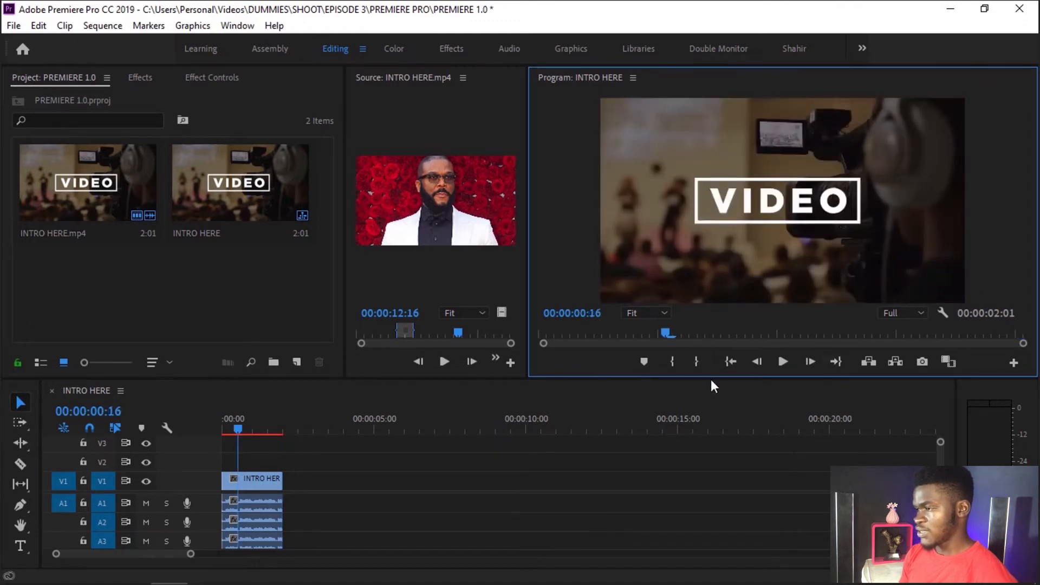
left_click(730, 362)
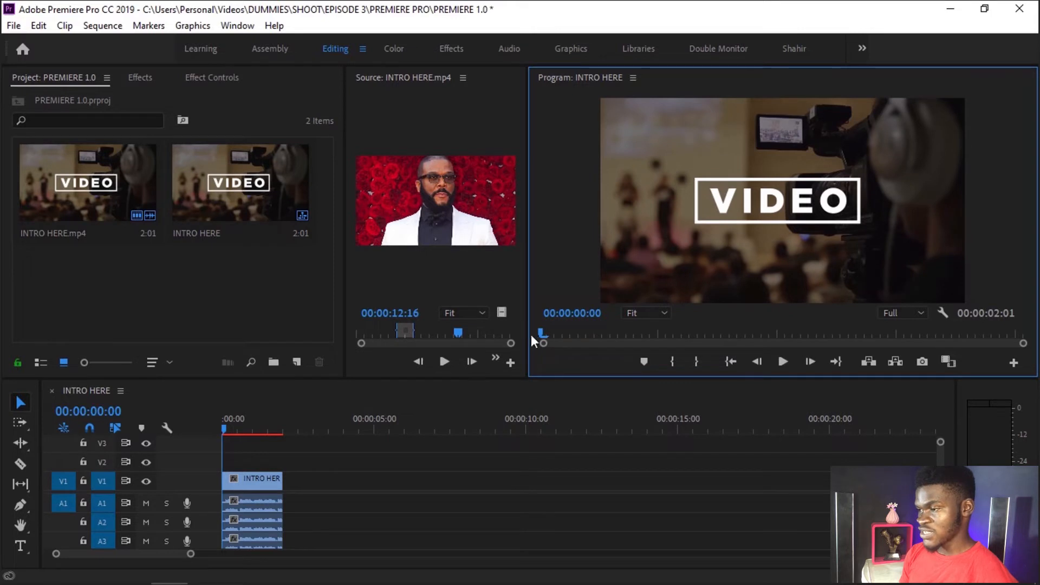
left_click(837, 366)
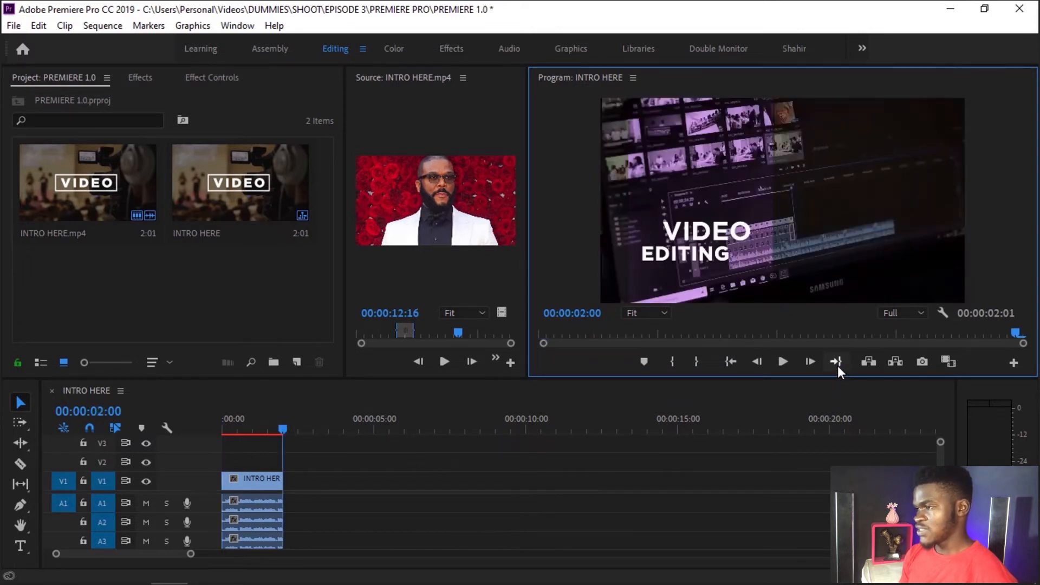
left_click(731, 363)
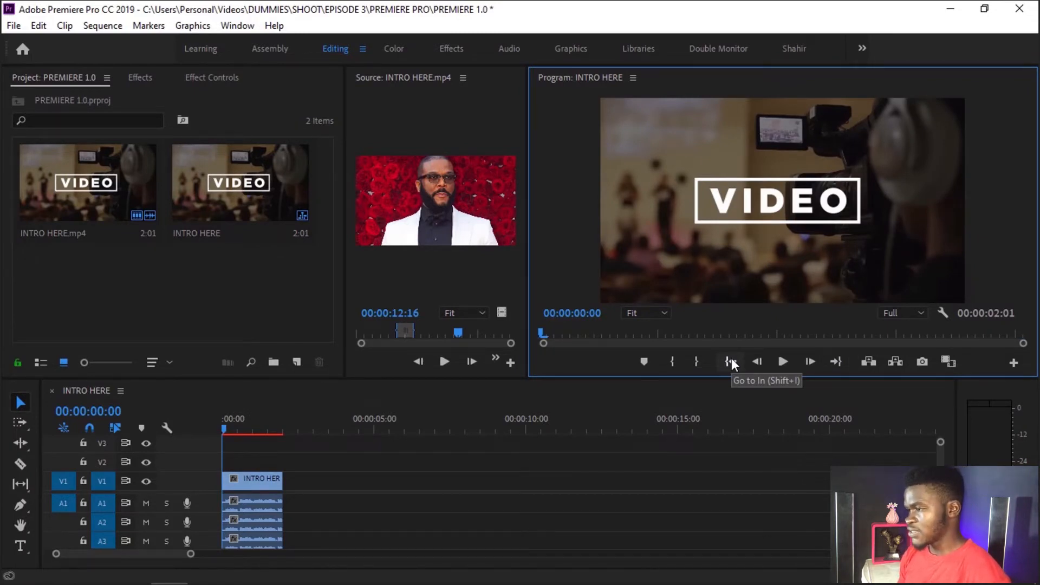
Step: Mark an In point at 00:00:00:17 and an Out point at 00:00:01:09 in the sequence, and clear both
left_click(673, 332)
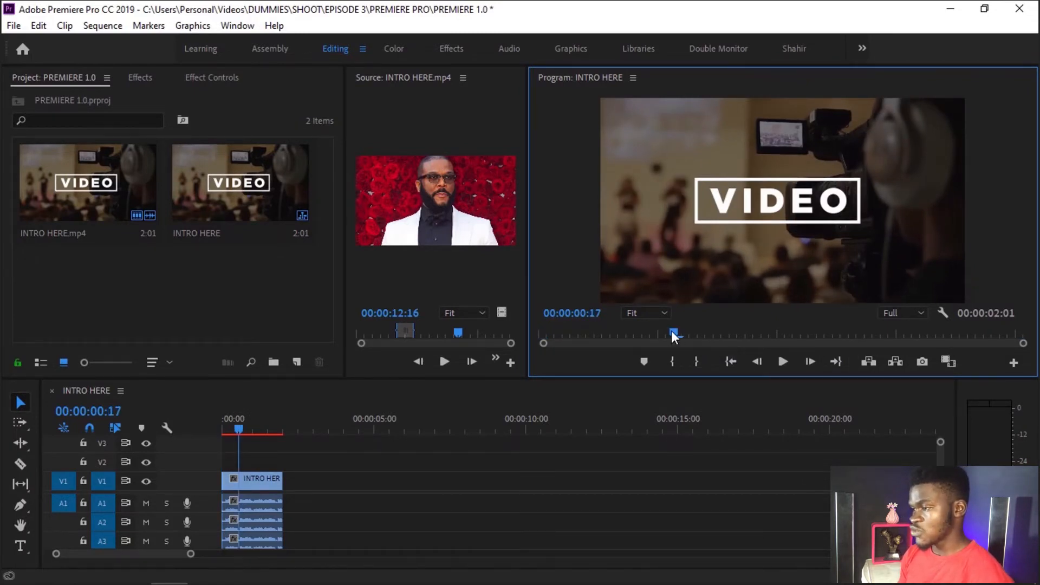
left_click(672, 362)
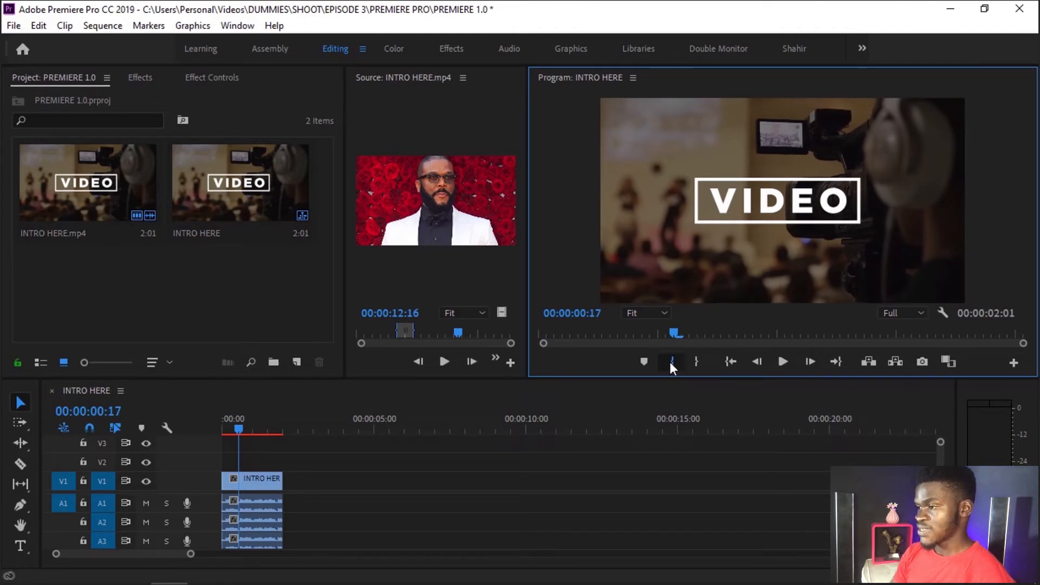
left_click(848, 335)
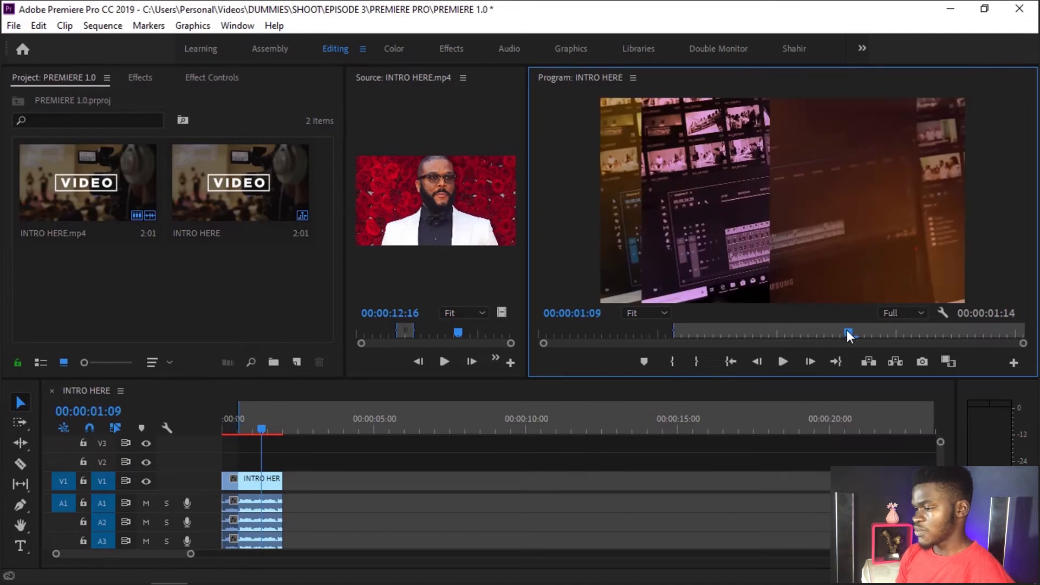
left_click(698, 363)
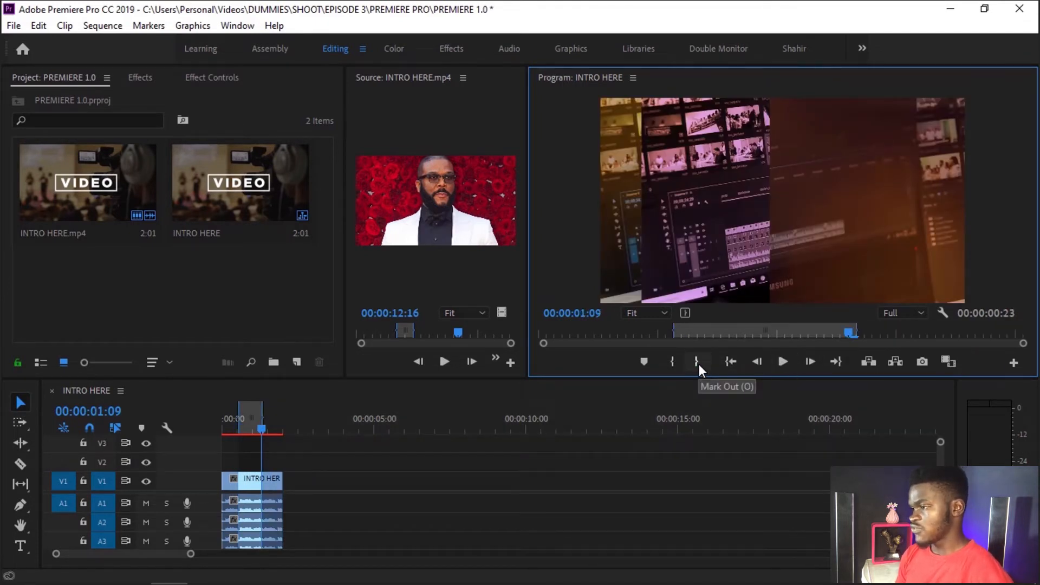
key("ctrl+shift+x")
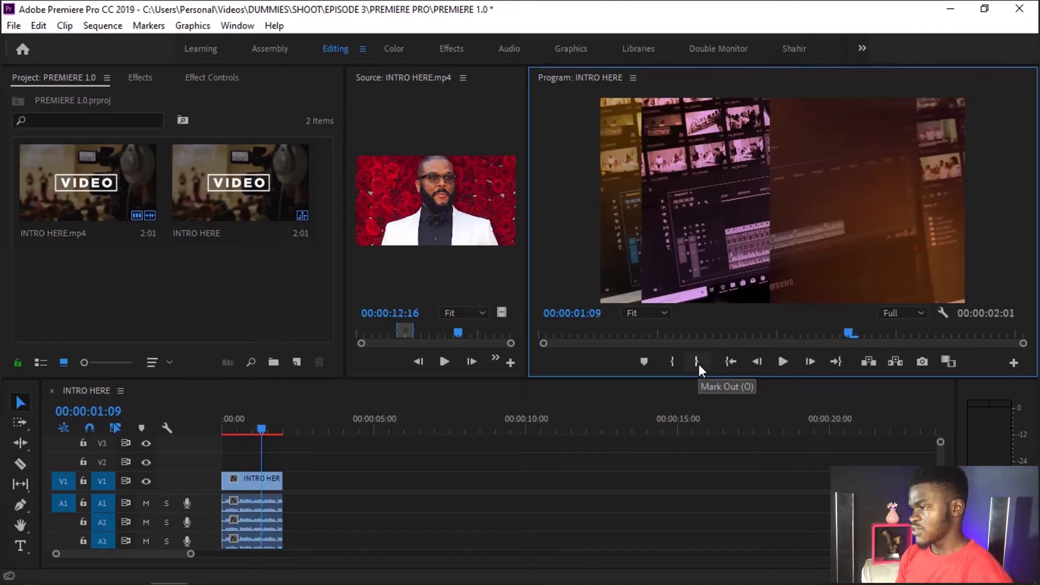
Step: Mark an In point at 00:00:00:15, try an Out point at 00:00:01:10, and clear the sequence's In and Out points
left_click(663, 333)
key("i")
left_click(858, 331)
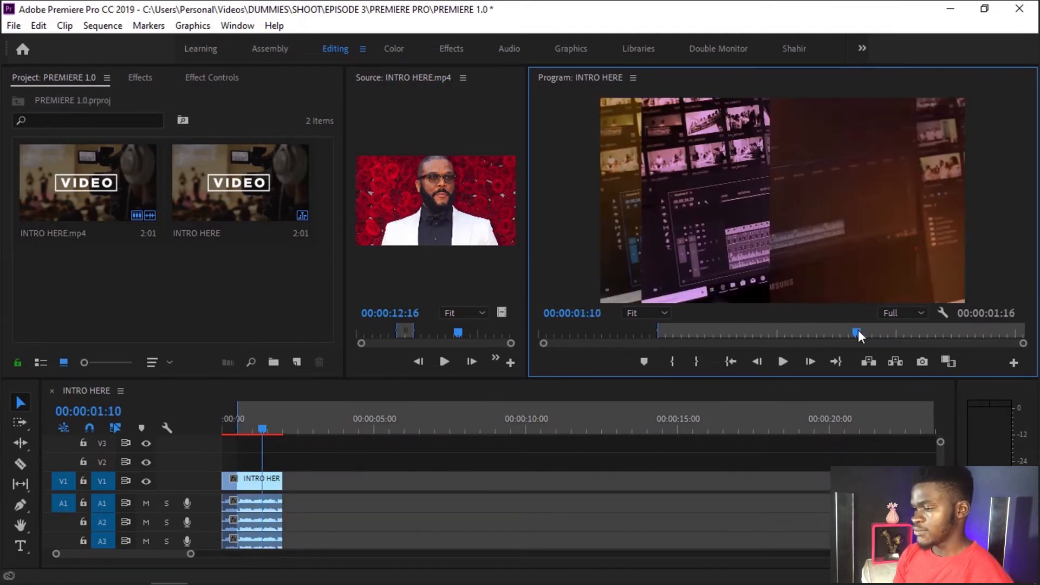
key("o")
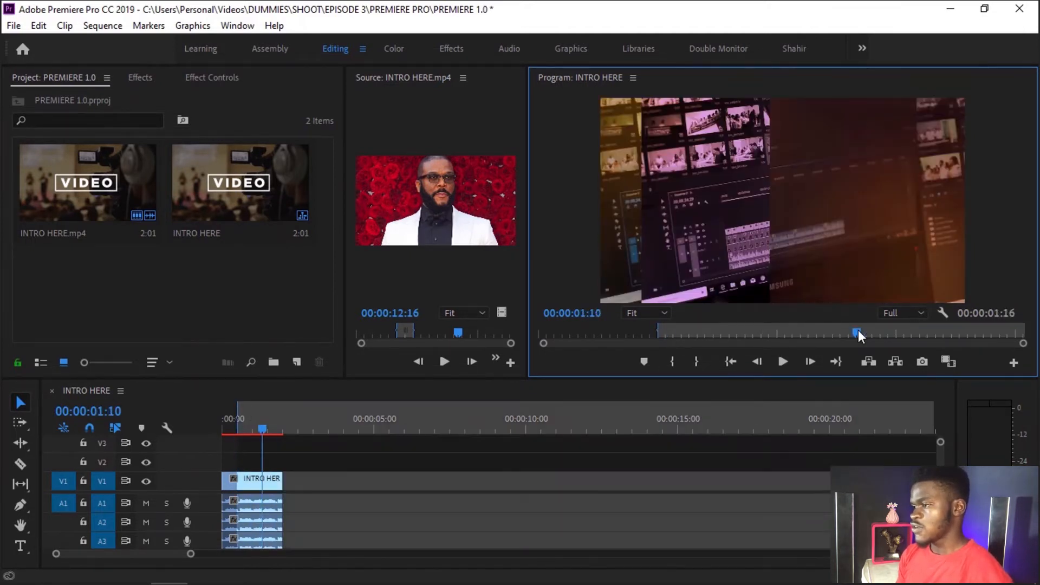
key("ctrl+shift+x")
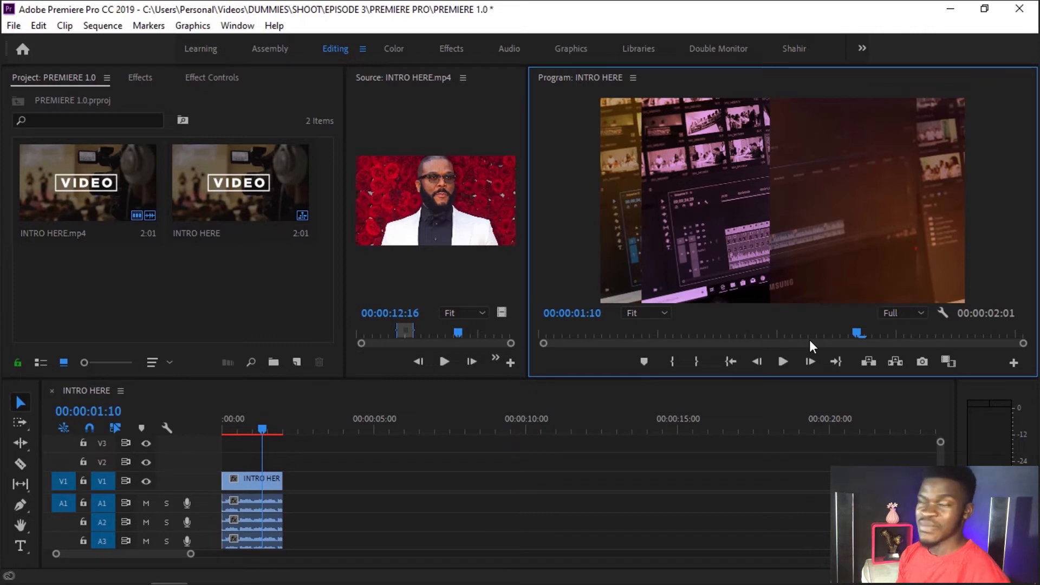
Step: Add a marker to the INTRO HERE sequence at 00:00:00:15
left_click(659, 335)
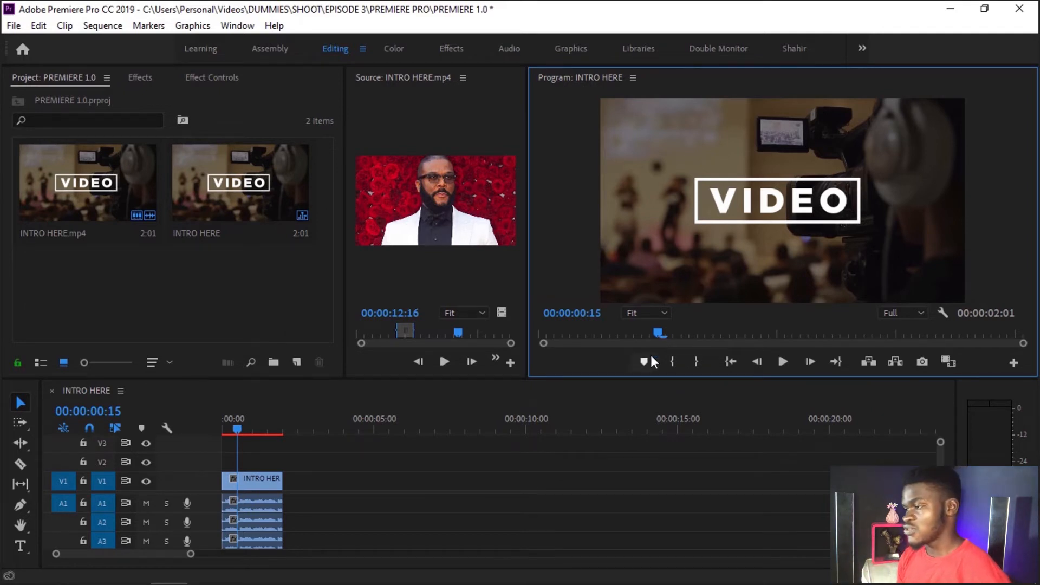
left_click(649, 359)
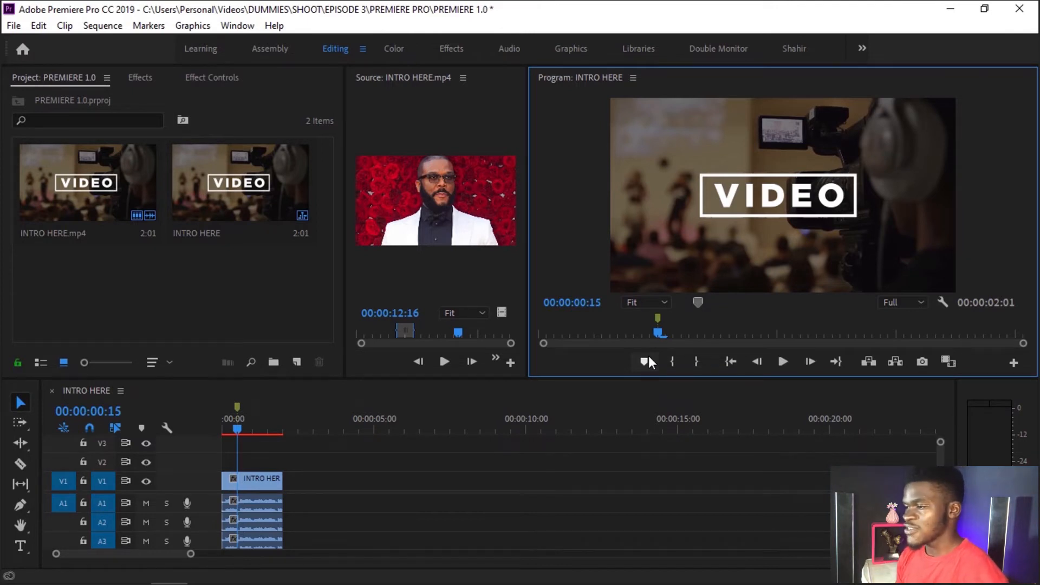
Step: Undo the marker at 00:00:00:15 and use the Selection tool to select individual clips of the INTRO HERE sequence
key("ctrl+z")
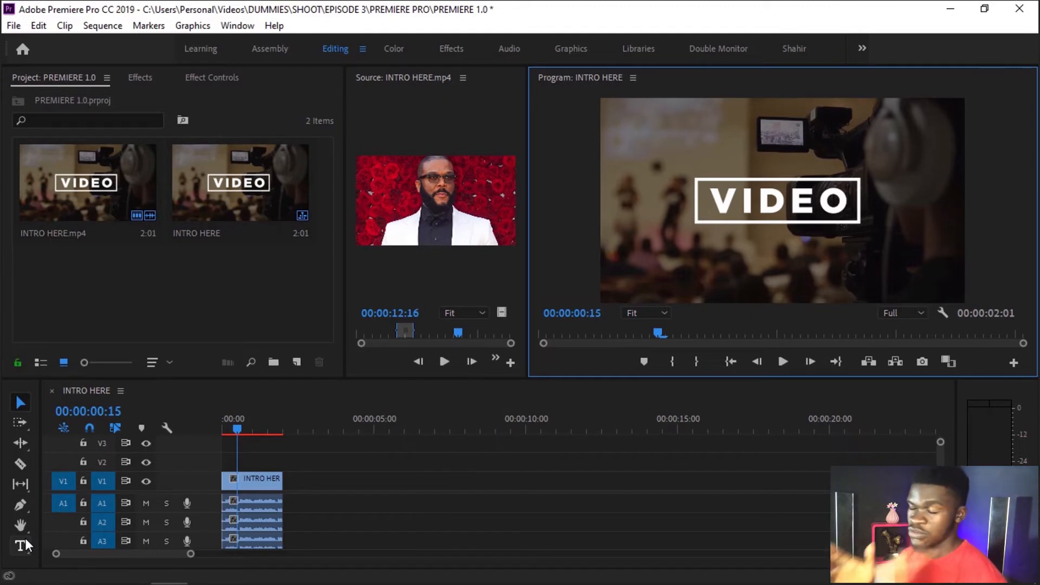
left_click(17, 401)
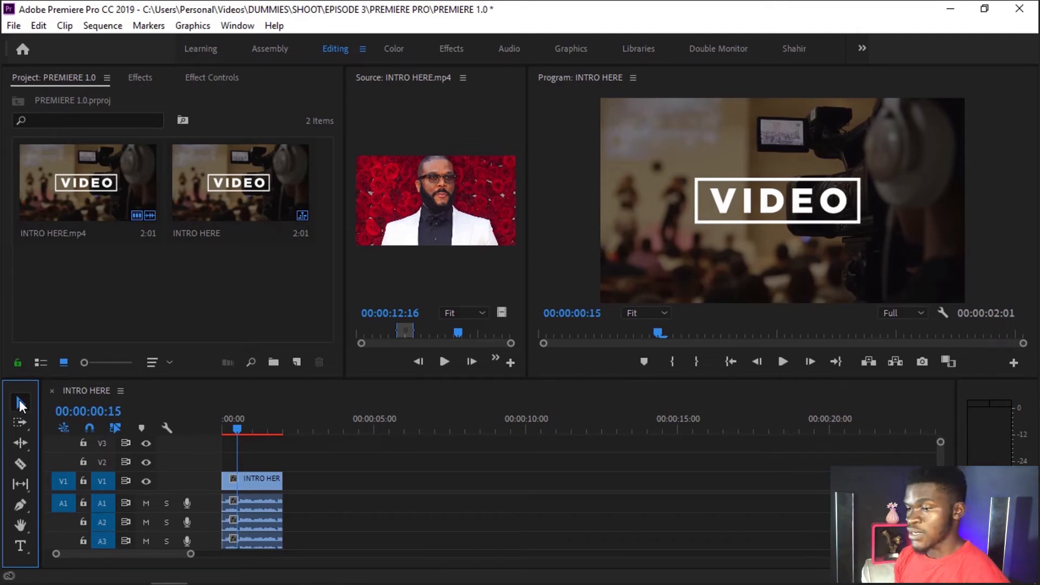
left_click(262, 483)
left_click(247, 504)
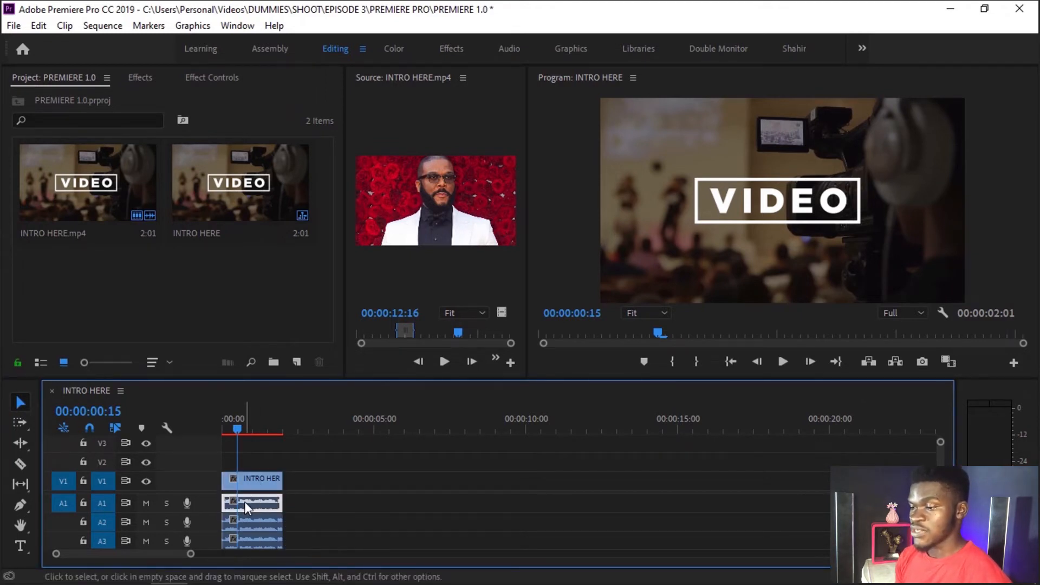
left_click(257, 538)
left_click(255, 501)
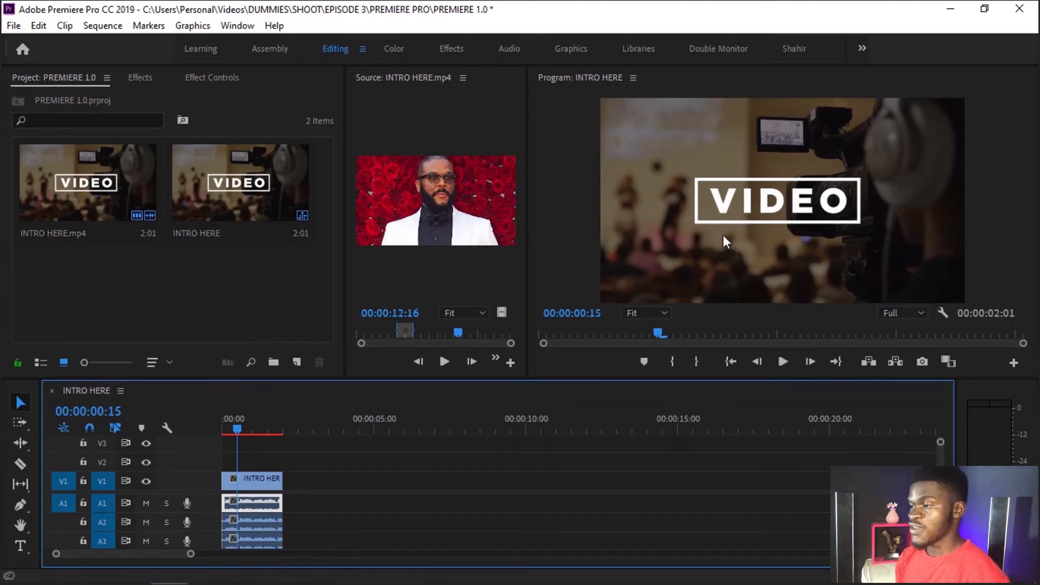
Step: Select the video in the Program monitor, try to reposition it within the frame, and undo the move
left_click(655, 135)
left_click(760, 167)
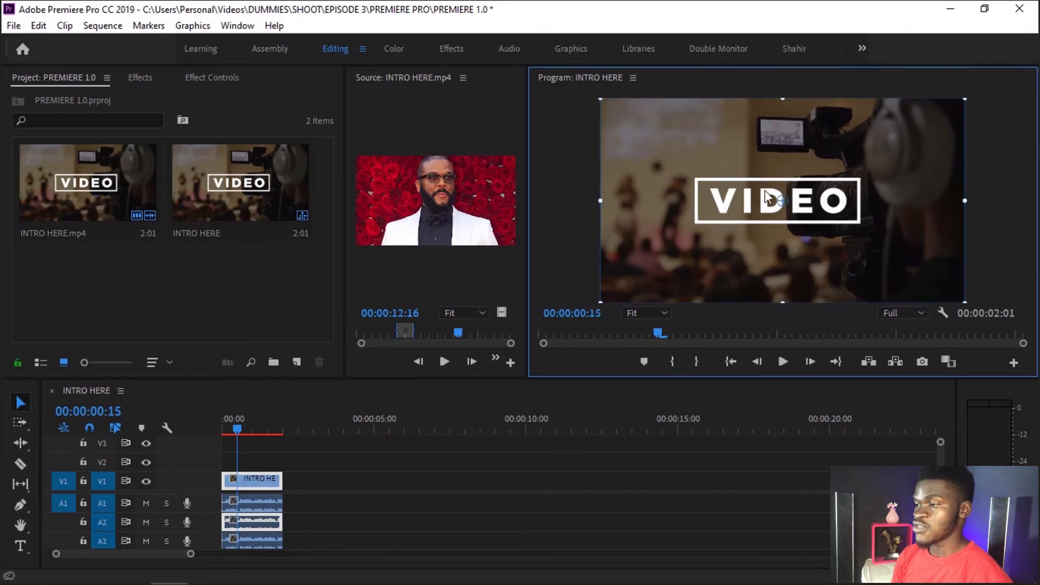
left_click_drag(857, 187, 815, 182)
key("ctrl+z")
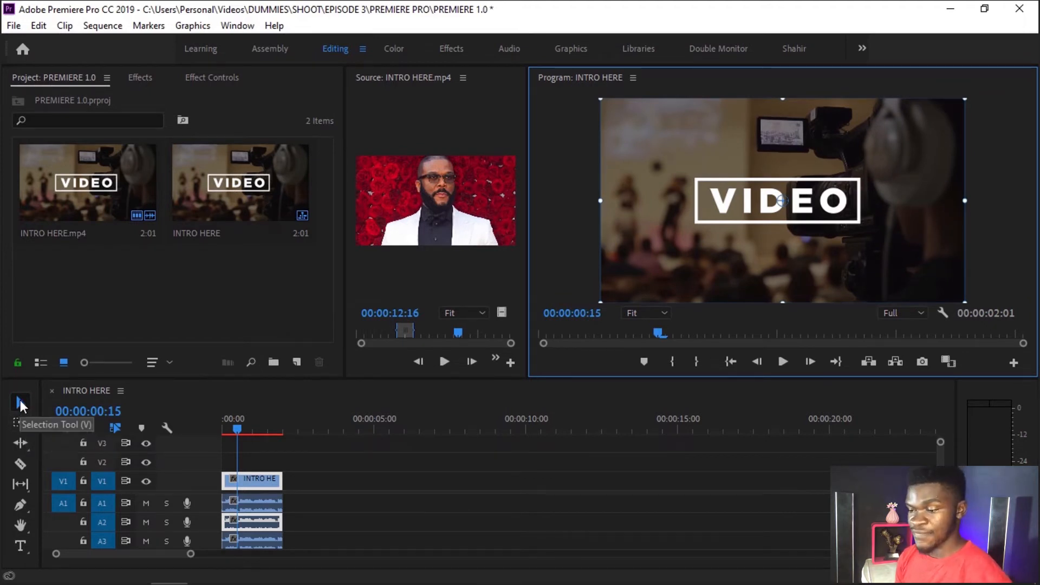
Step: Switch between the Track Select Forward tool and the Selection tool, ending on the Selection tool
left_click(20, 424)
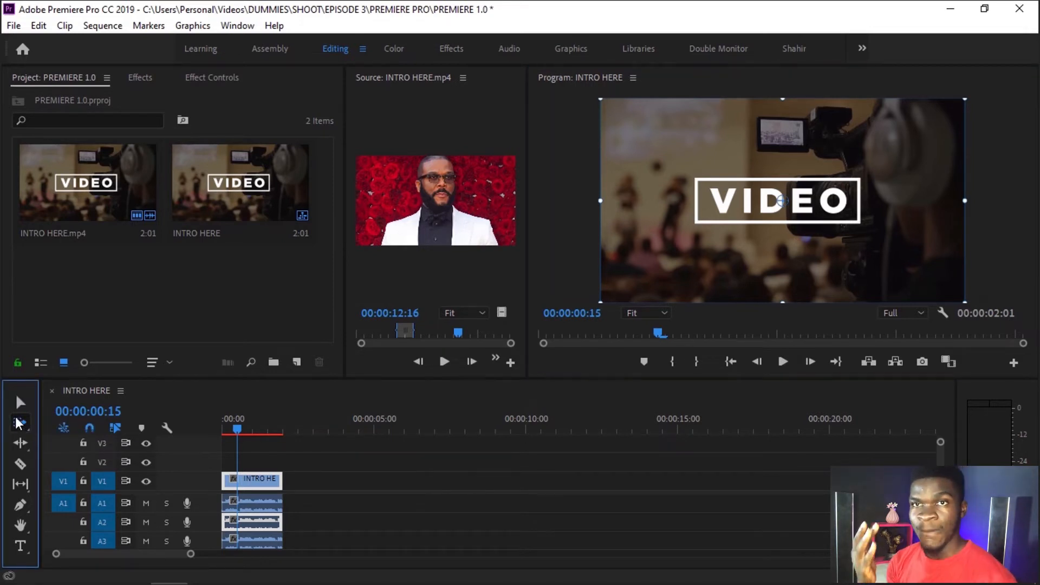
key("v")
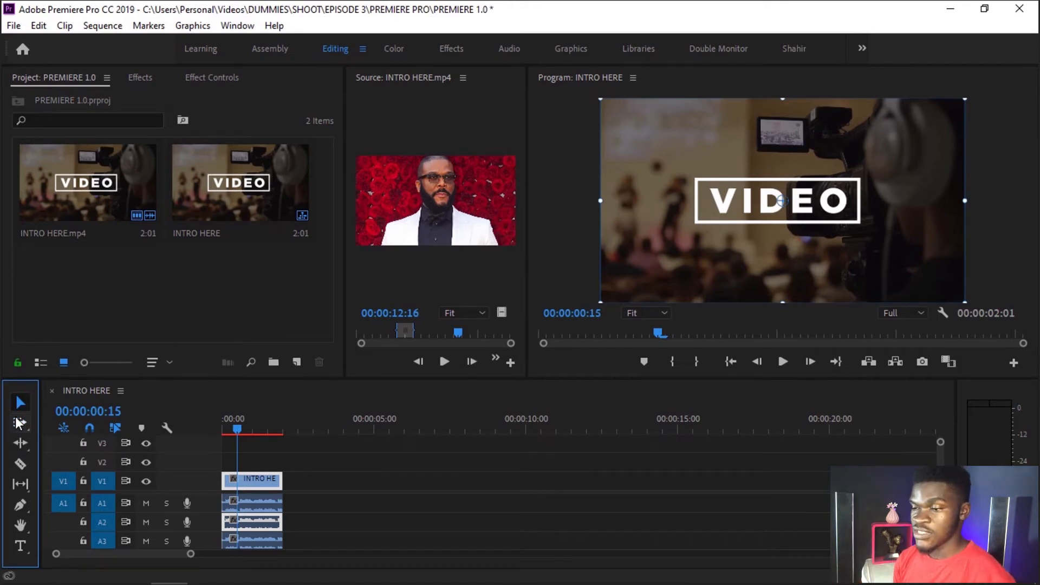
left_click(18, 423)
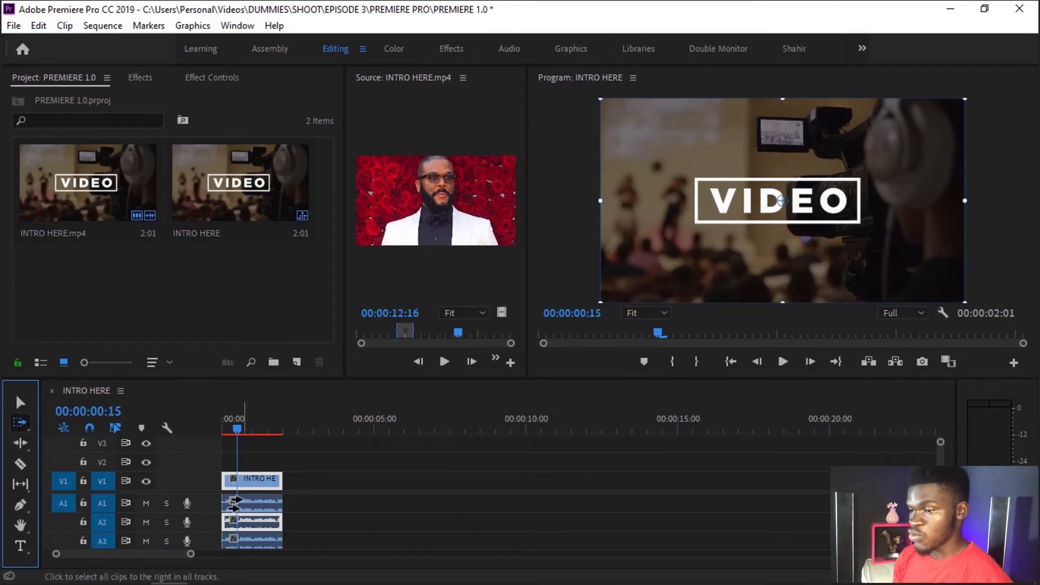
key("v")
Step: Duplicate the INTRO HERE.mp4 clip along the timeline until four clips sit back to back on V1
left_click(249, 502)
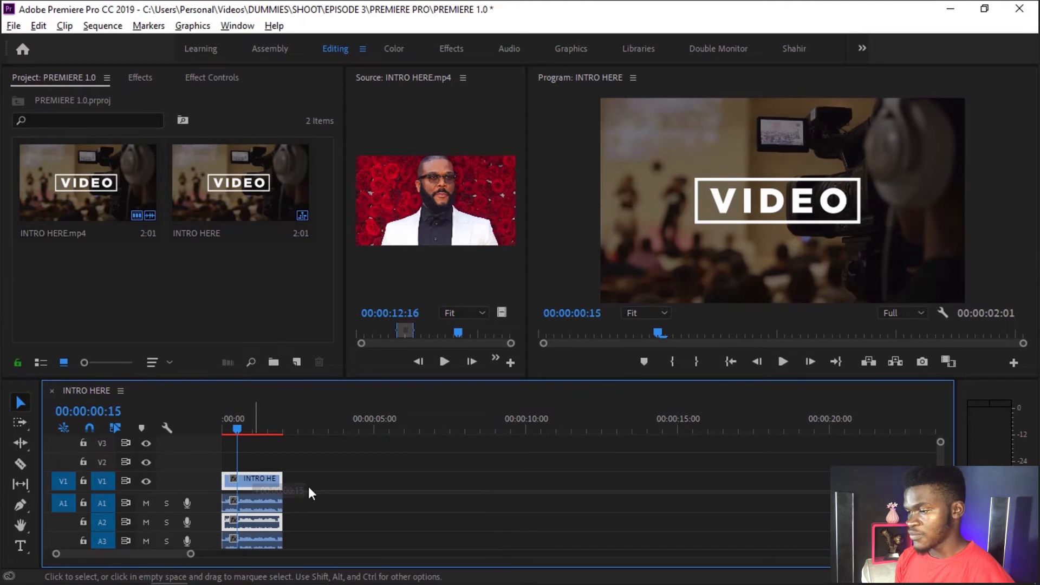
left_click_drag(307, 487, 406, 486)
key("Escape")
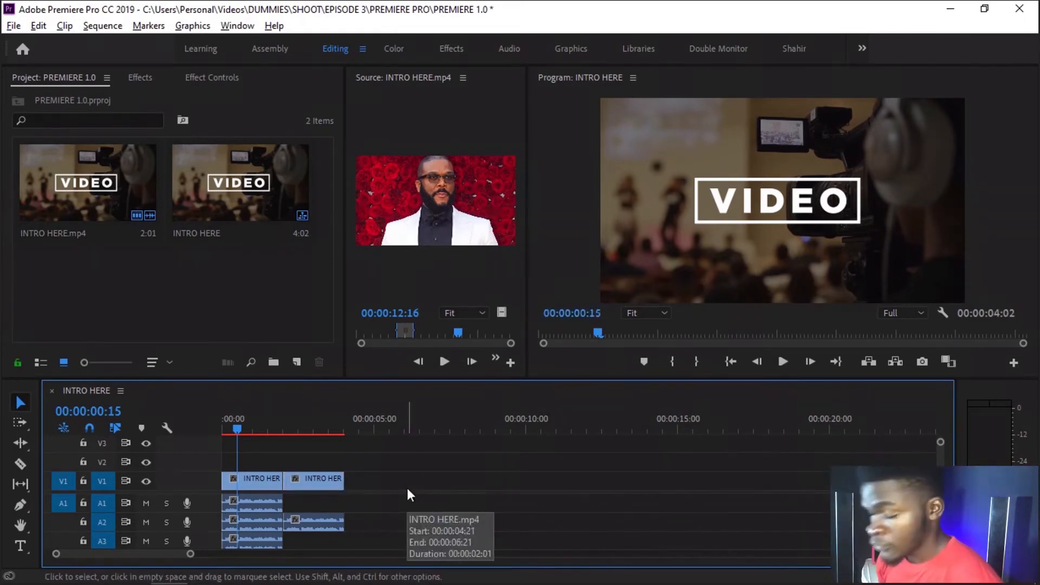
left_click(316, 482)
left_click_drag(317, 481, 444, 490)
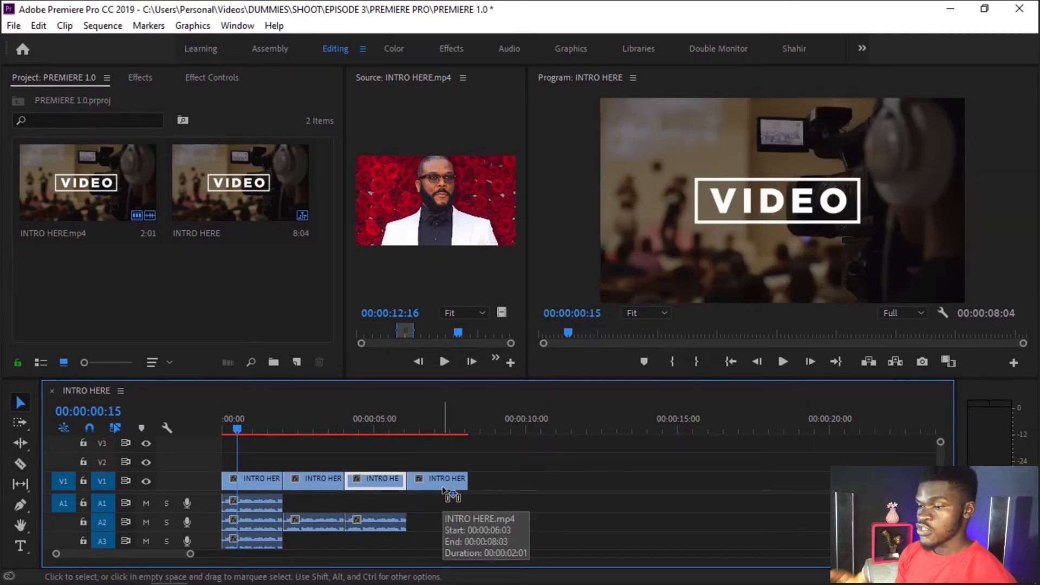
Step: Use the Track Select Forward tool to select all clips from the second, first and third clip onward, and clear the selection
left_click(16, 430)
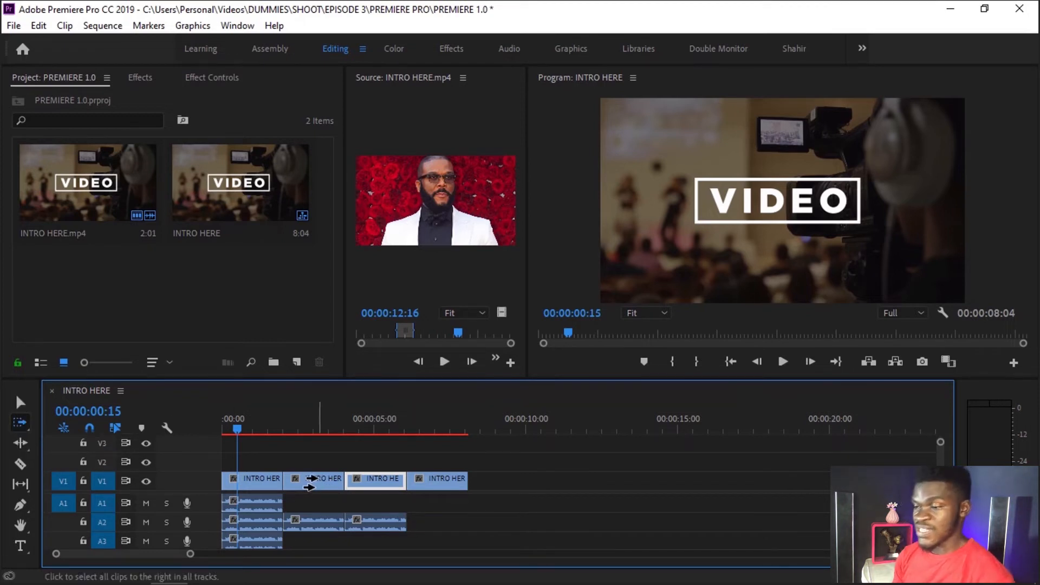
left_click(310, 482)
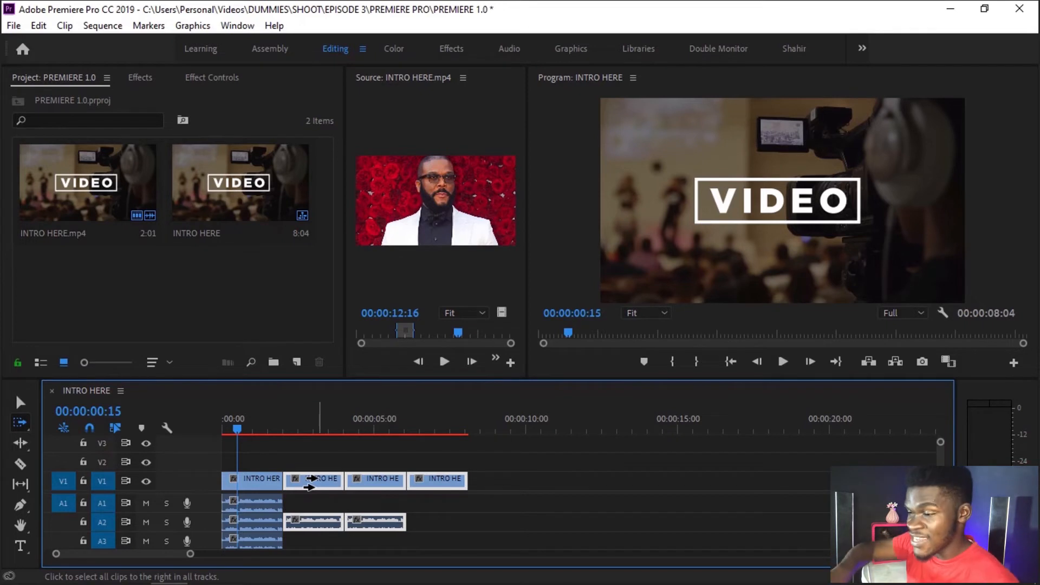
left_click(251, 491)
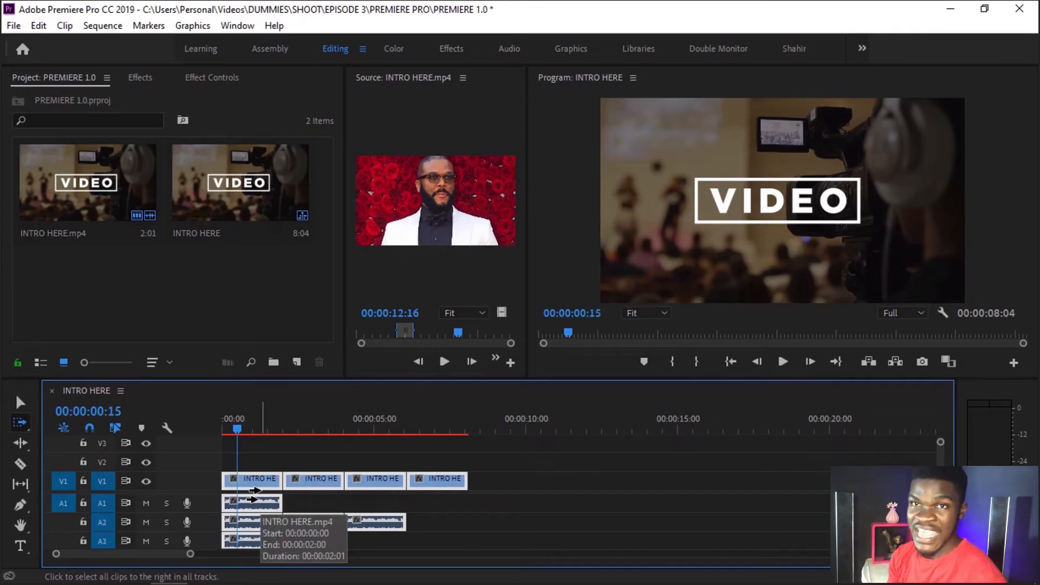
left_click(363, 476)
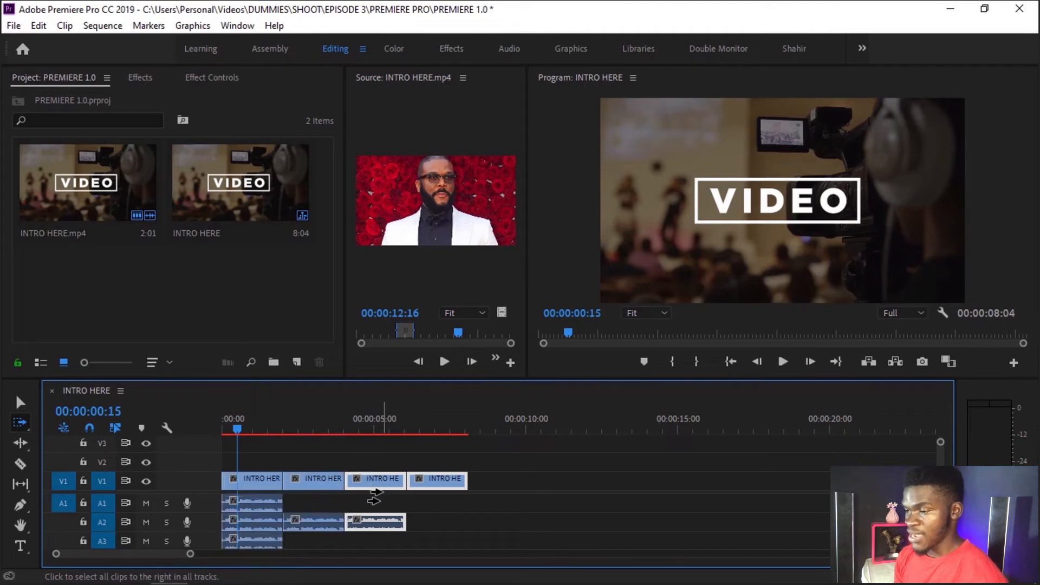
left_click(472, 506)
left_click(379, 486)
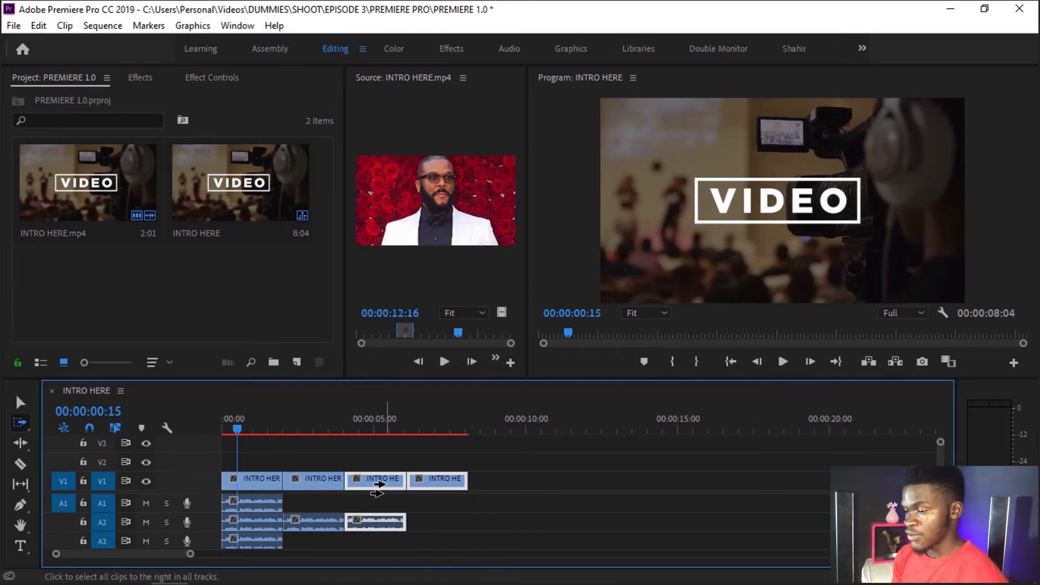
key("v")
left_click(312, 453)
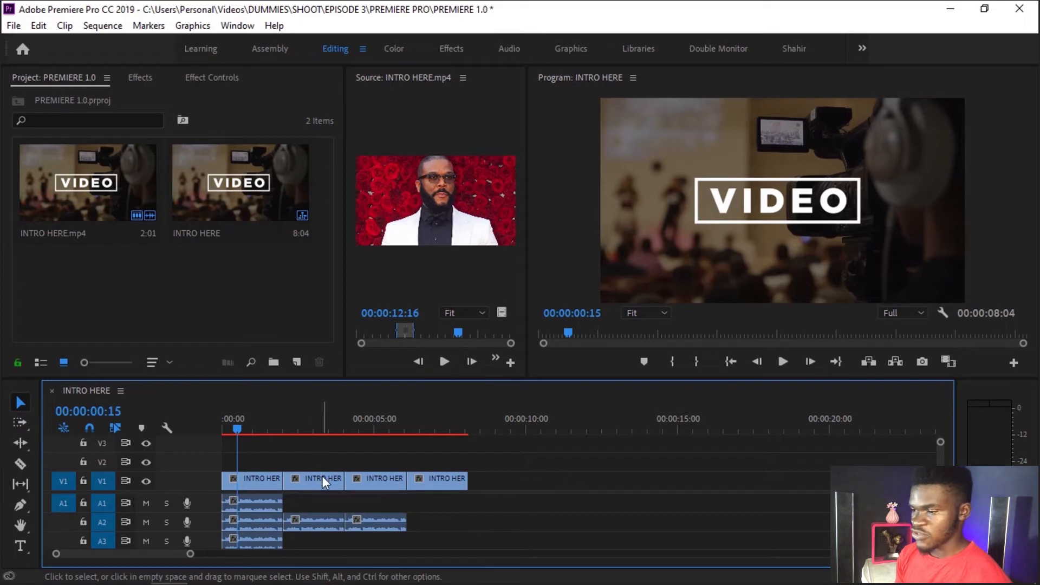
Step: Select the second clip on V1 and move the playhead near its end, to 00:00:03:27
left_click(322, 478)
left_click(332, 424)
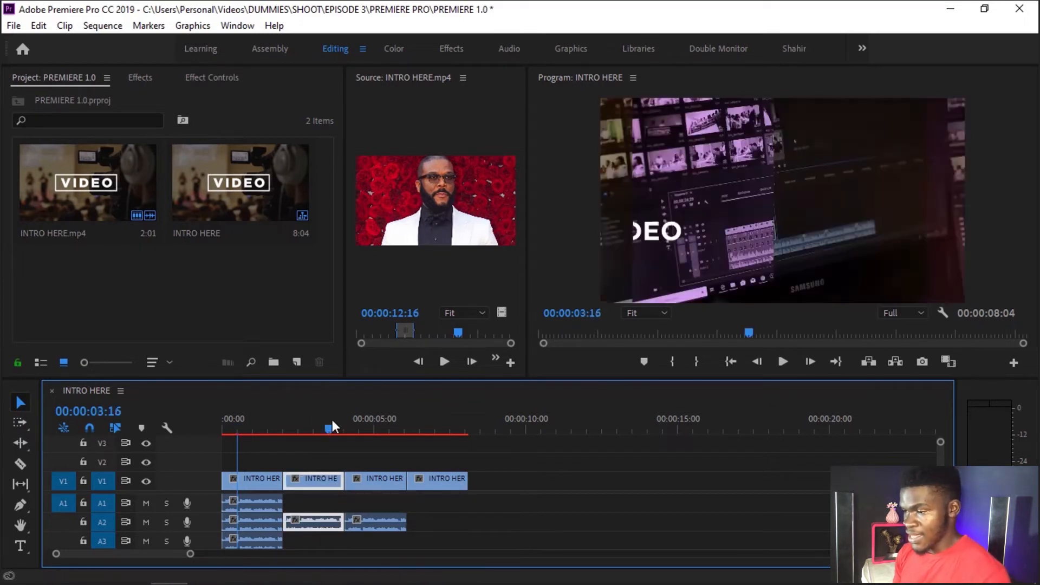
left_click_drag(332, 422, 340, 422)
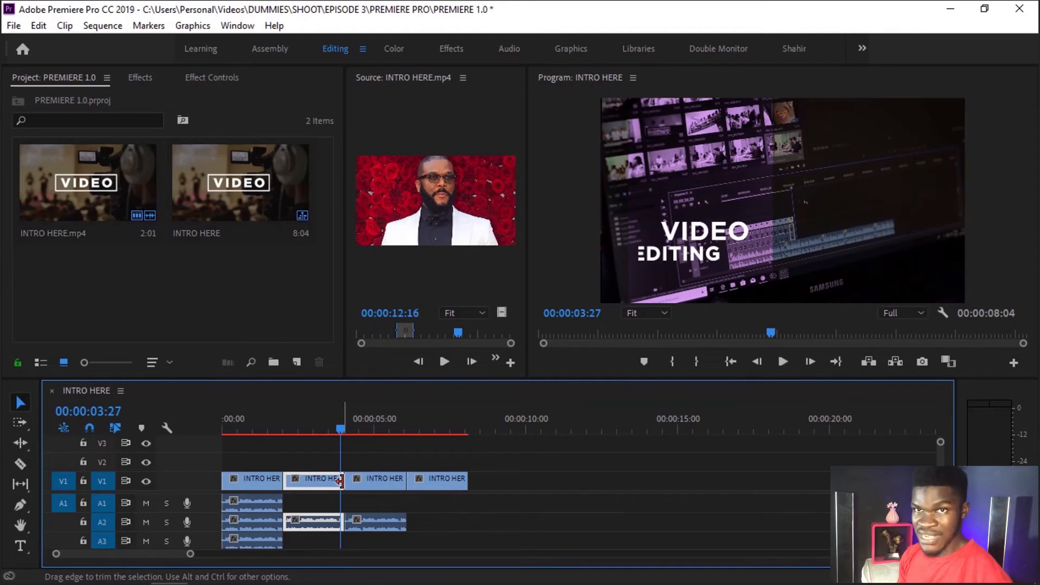
Step: Move the third and fourth clips together about 19 frames later with Track Select Forward, leaving a gap after the second clip
key("a")
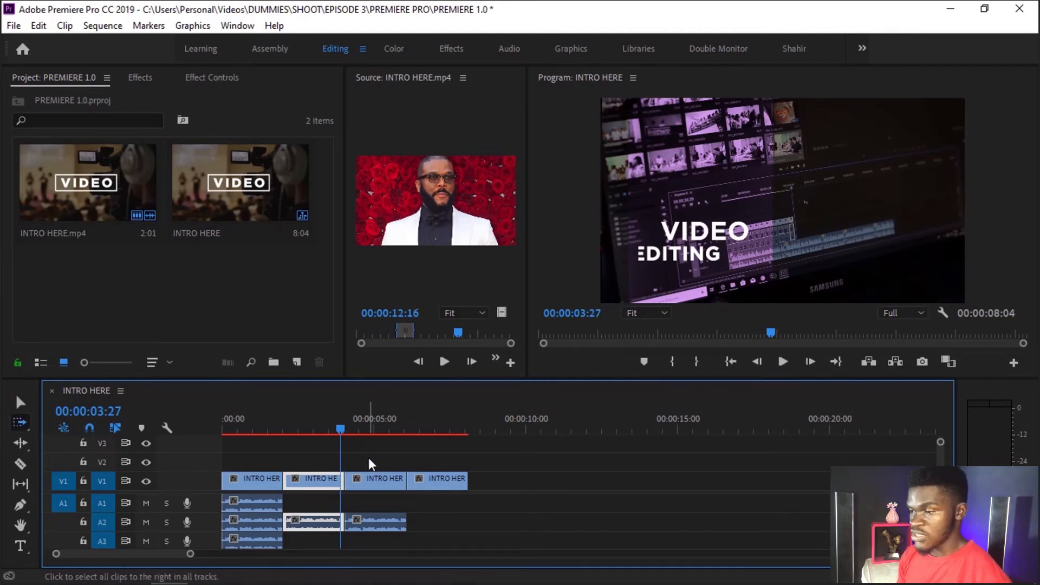
left_click(376, 482)
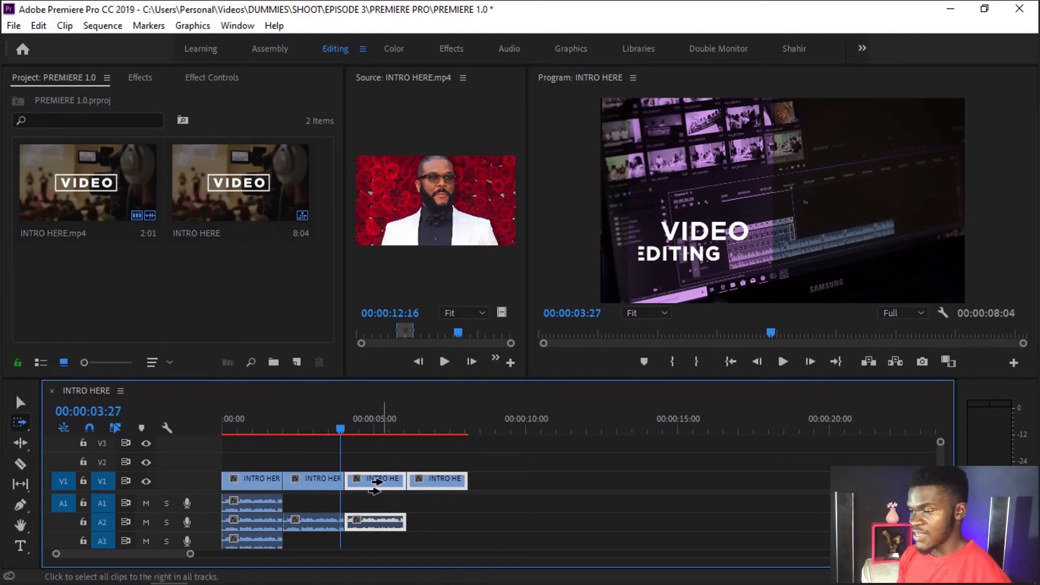
left_click_drag(375, 482, 394, 482)
key("v")
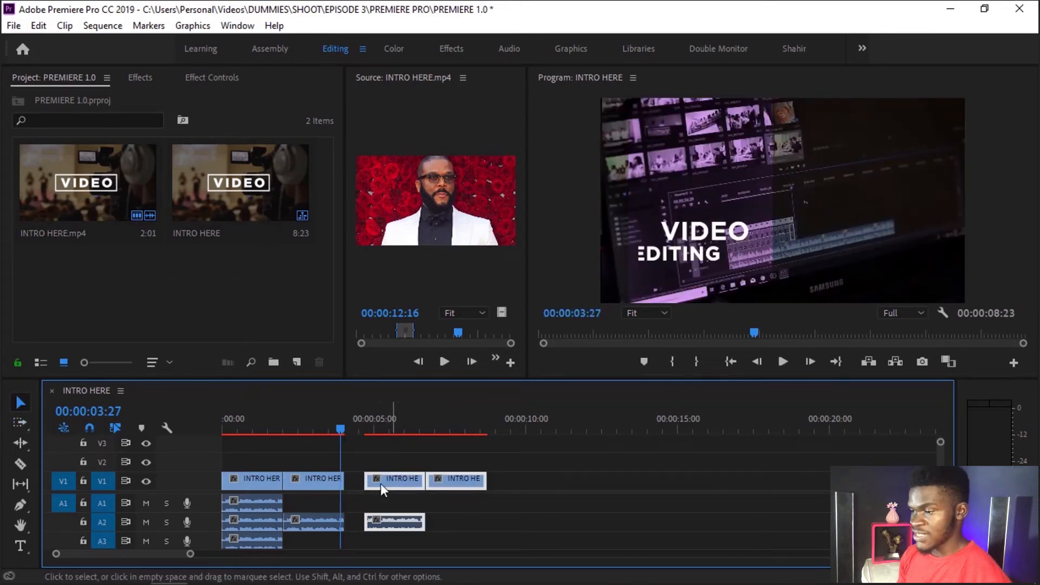
Step: Extend the second clip's end to 00:00:04:13 and slide the following clips back against it with Track Select Forward
left_click(347, 480)
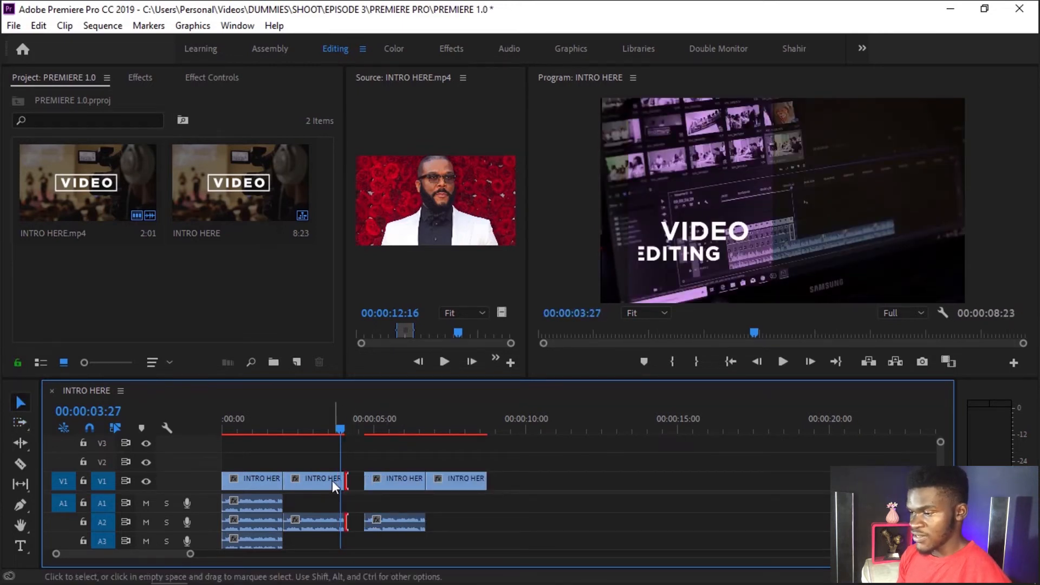
left_click_drag(347, 480, 357, 480)
key("a")
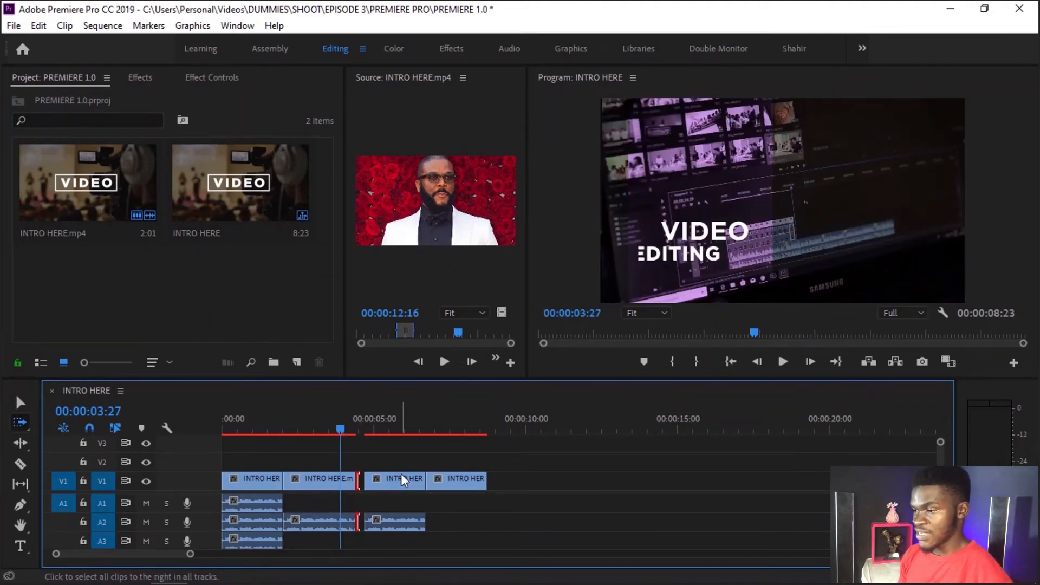
left_click(413, 483)
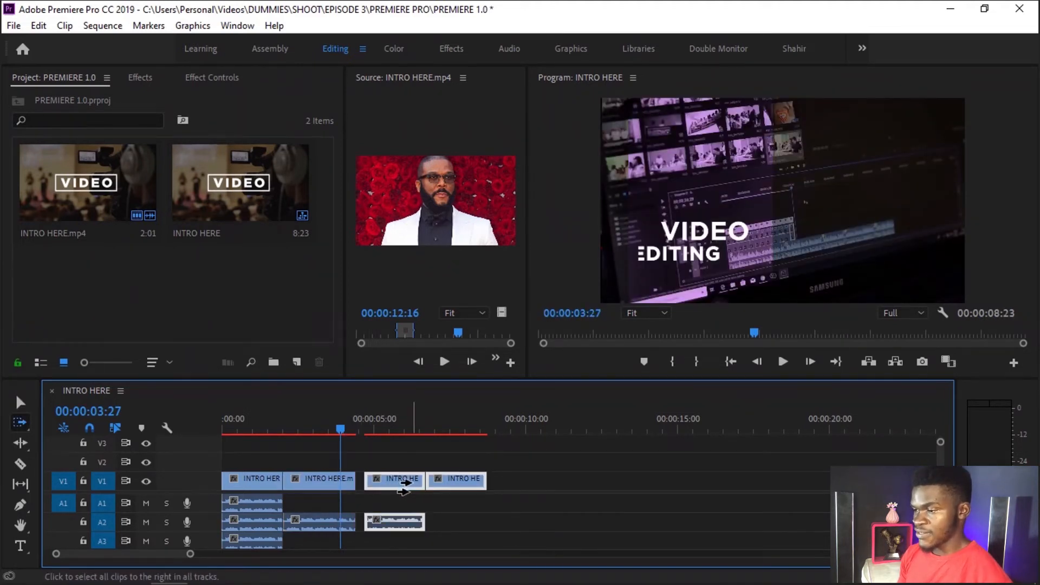
left_click_drag(403, 482, 402, 485)
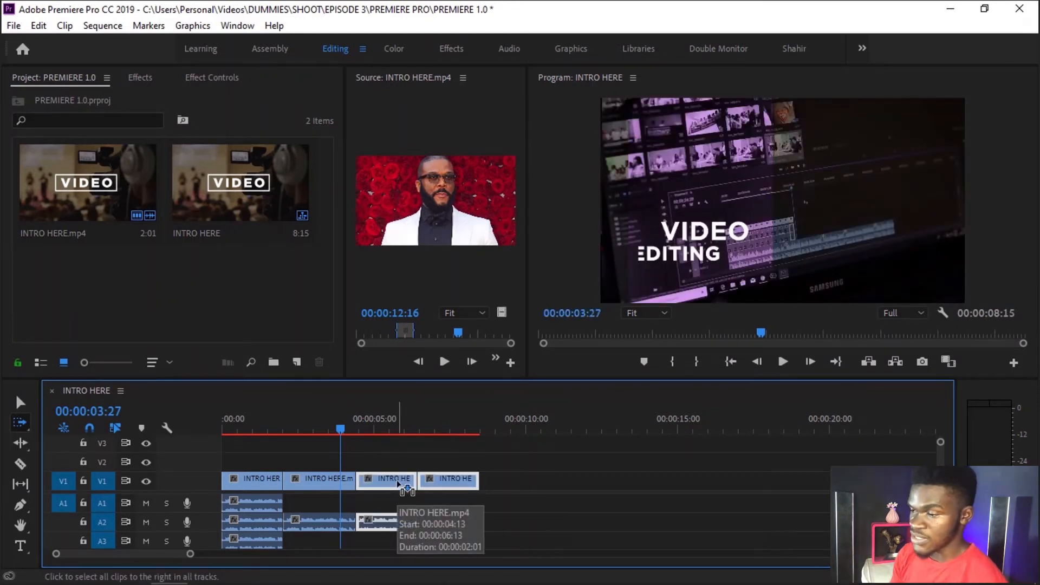
Step: Marquee-select the last two clips with the Selection tool, try moving them later, and undo the move
key("v")
left_click(554, 503)
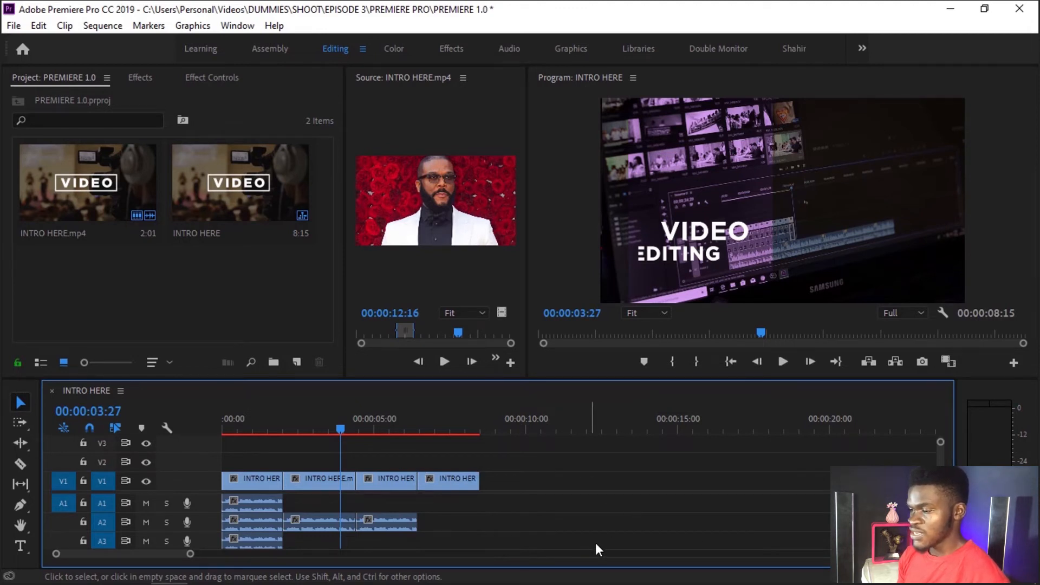
left_click_drag(593, 537, 378, 464)
left_click_drag(432, 483, 469, 485)
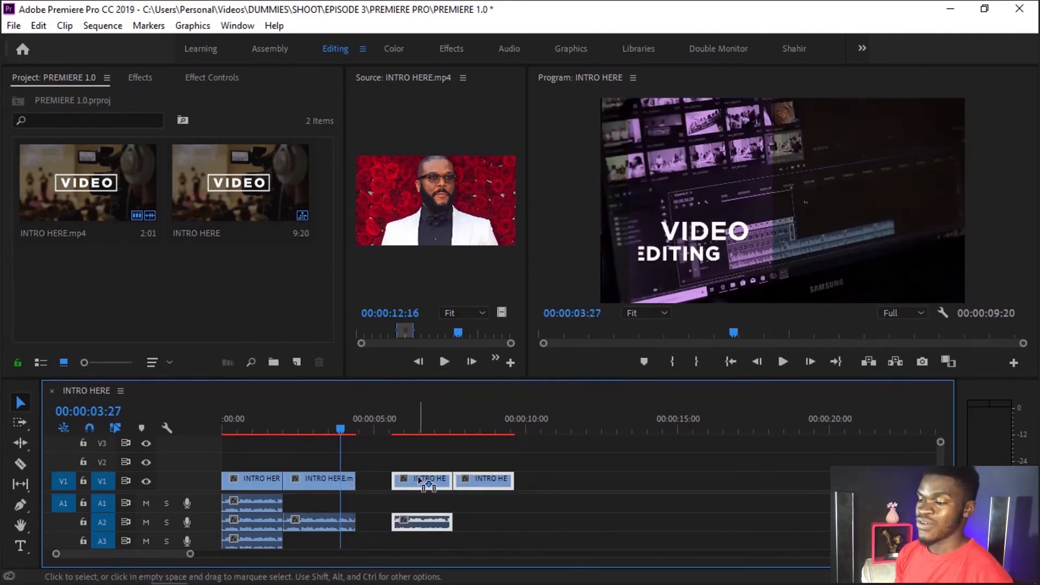
key("ctrl+z")
key("ctrl+z")
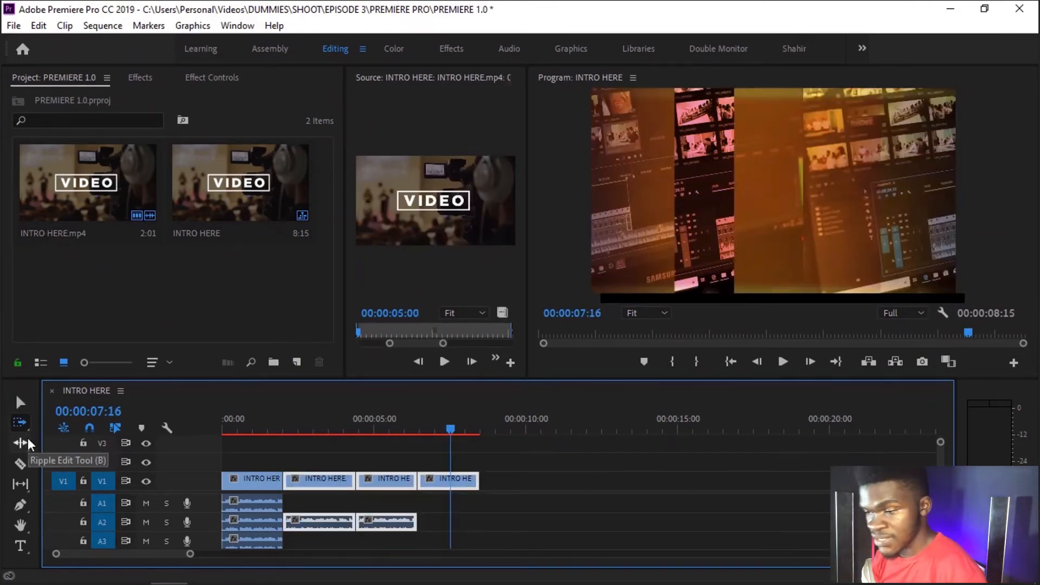
Step: Shorten the second clip's end to about 00:00:04:05 with the Ripple Edit tool and move the playhead to 00:00:03:13
left_click(27, 439)
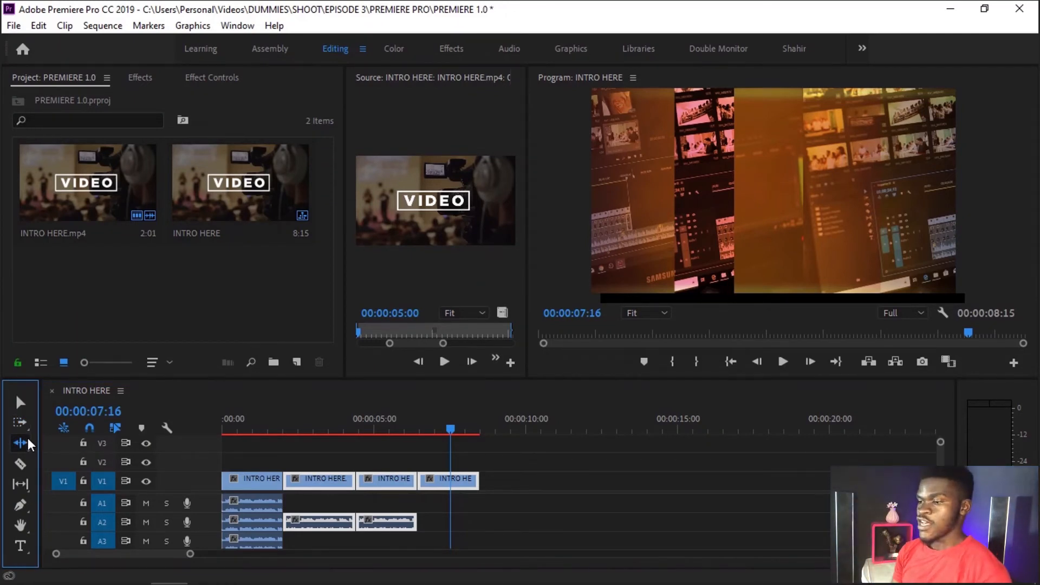
left_click(427, 460)
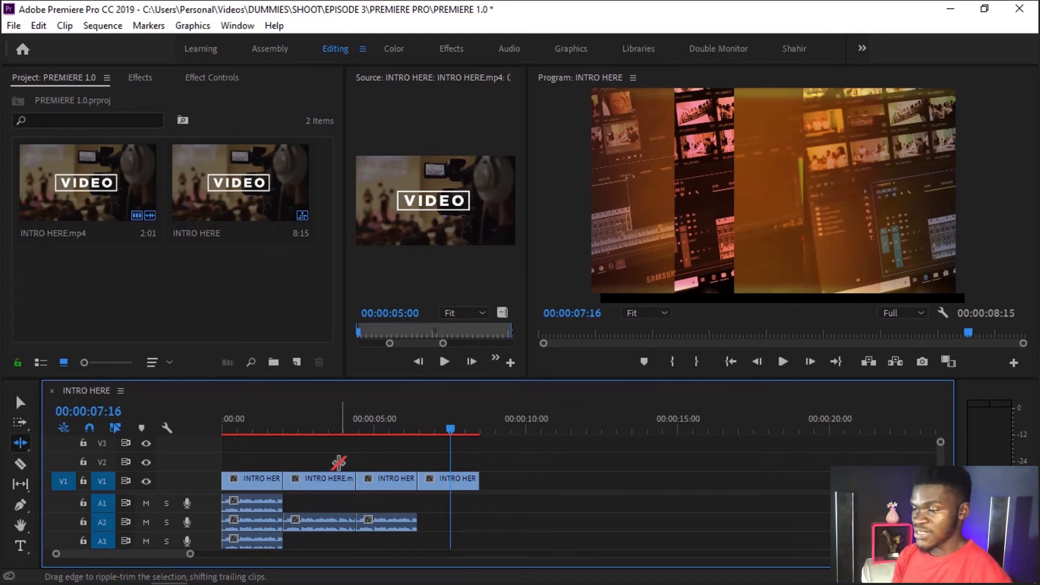
left_click(320, 482)
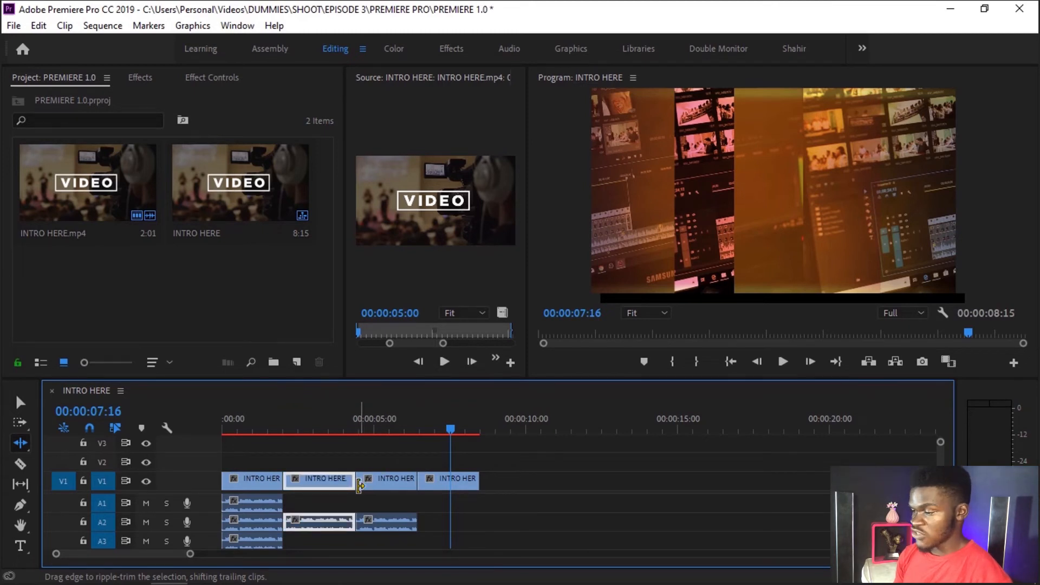
key("=")
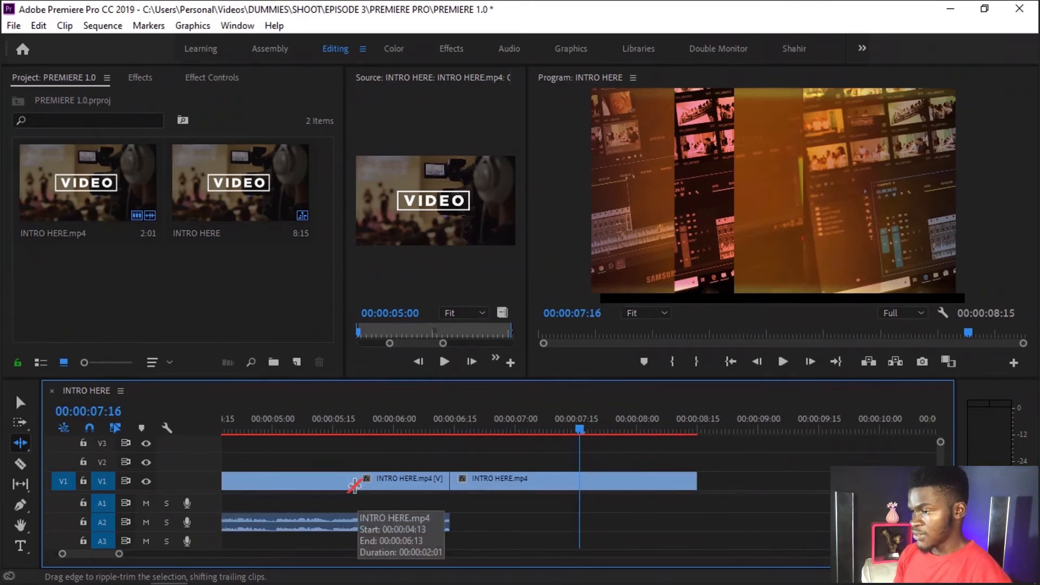
key("Up")
key("Left")
key("Left")
key("Up")
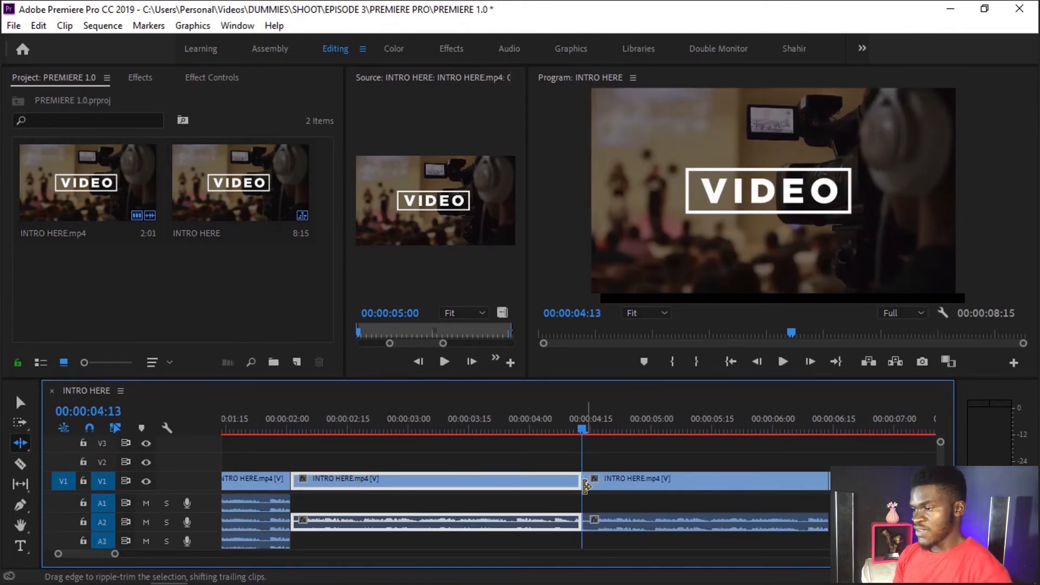
left_click_drag(578, 483, 547, 483)
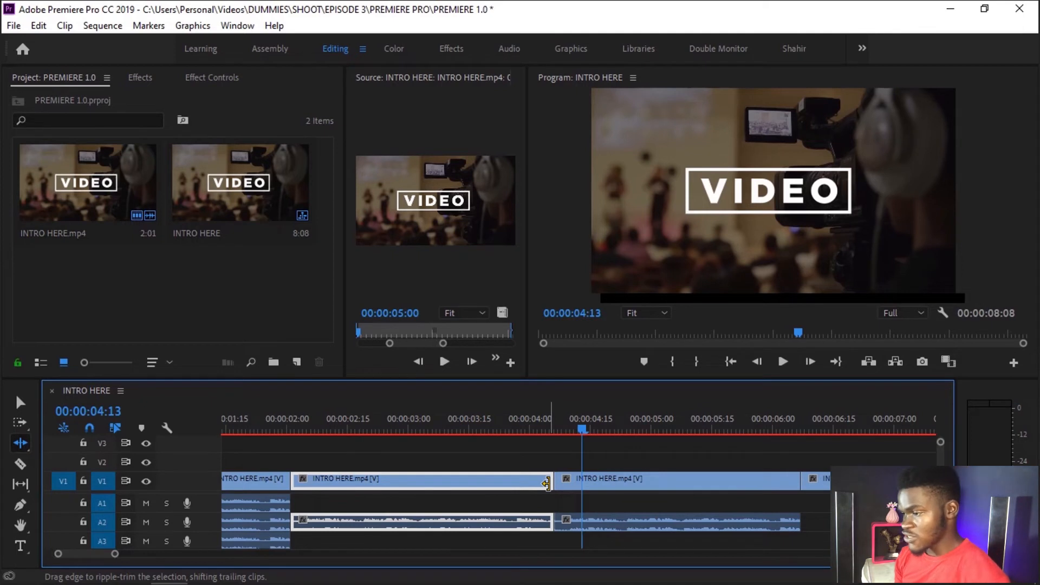
left_click(464, 428)
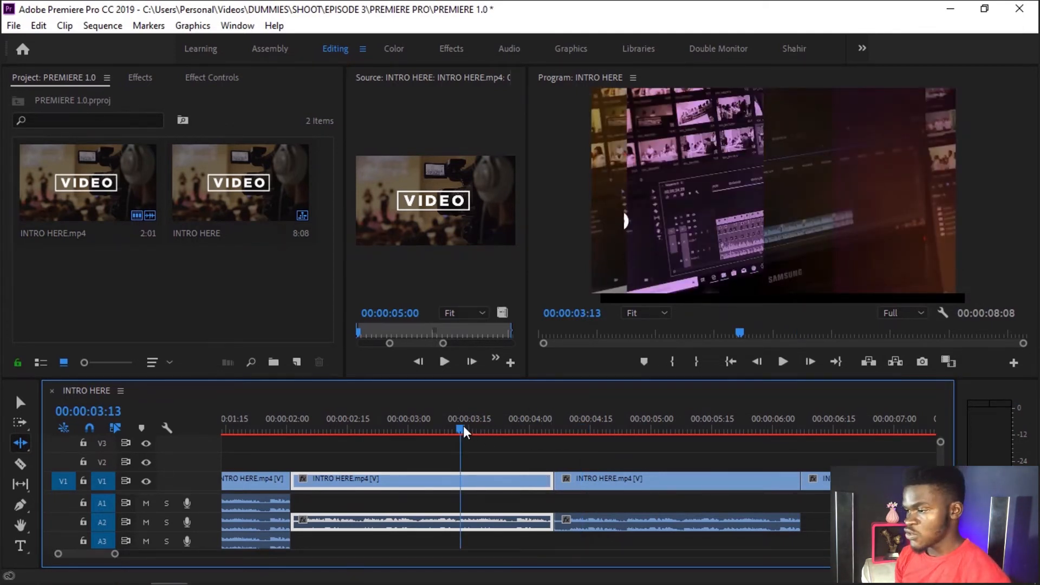
Step: Ripple-trim the second clip's end back to the playhead and undo the trim
left_click_drag(551, 479, 458, 480)
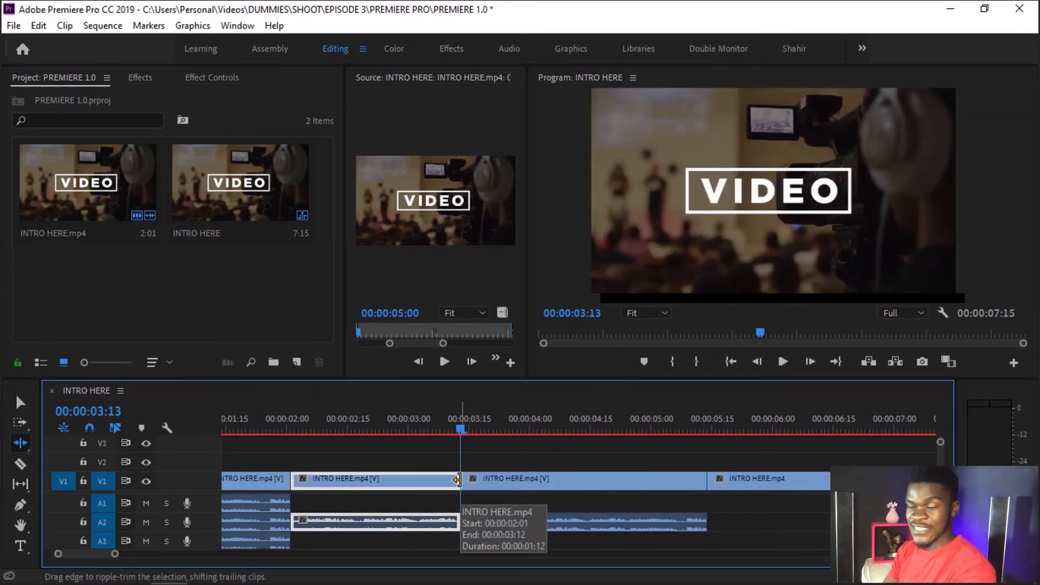
key("ctrl+z")
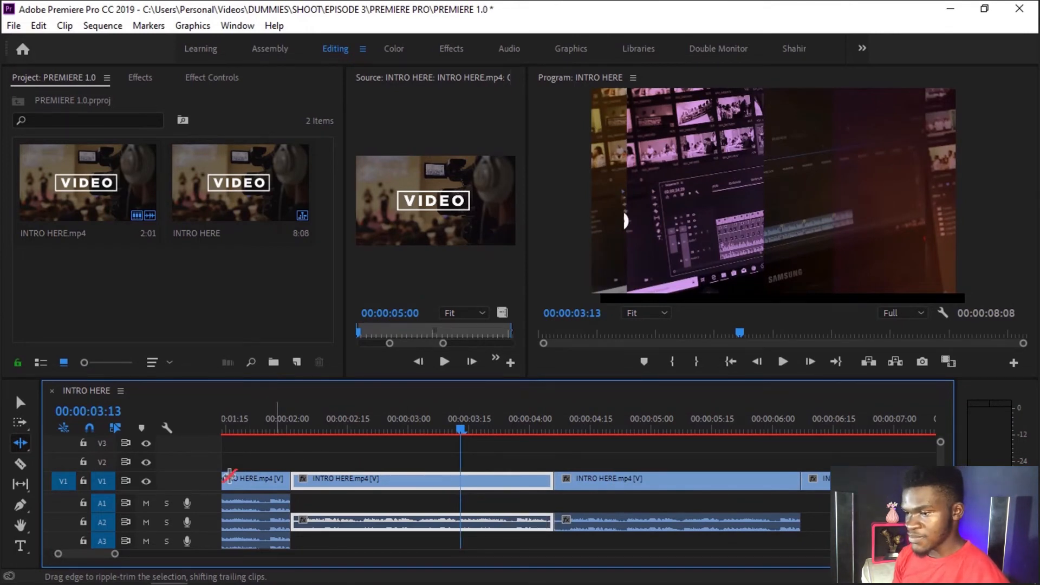
Step: Split the second clip at the playhead with the Razor tool, make further cuts after it, and undo the extra cuts
left_click(19, 465)
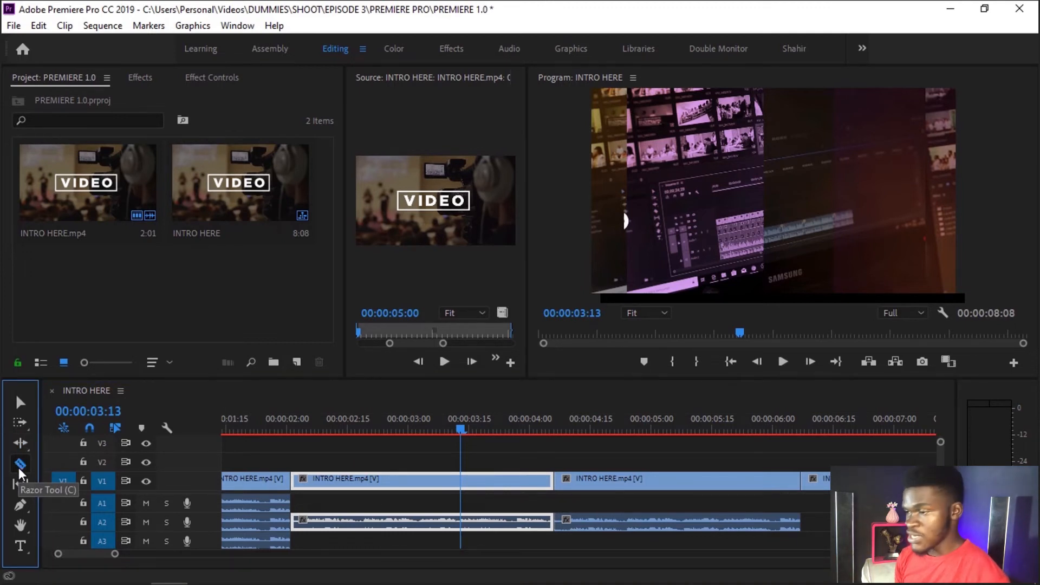
left_click(466, 482)
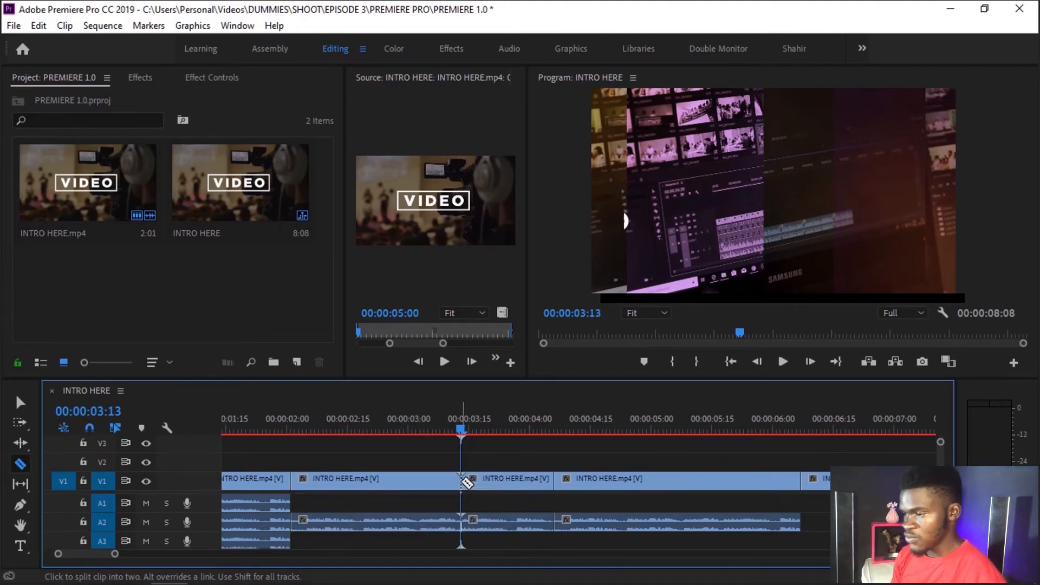
left_click(490, 481)
left_click(513, 481)
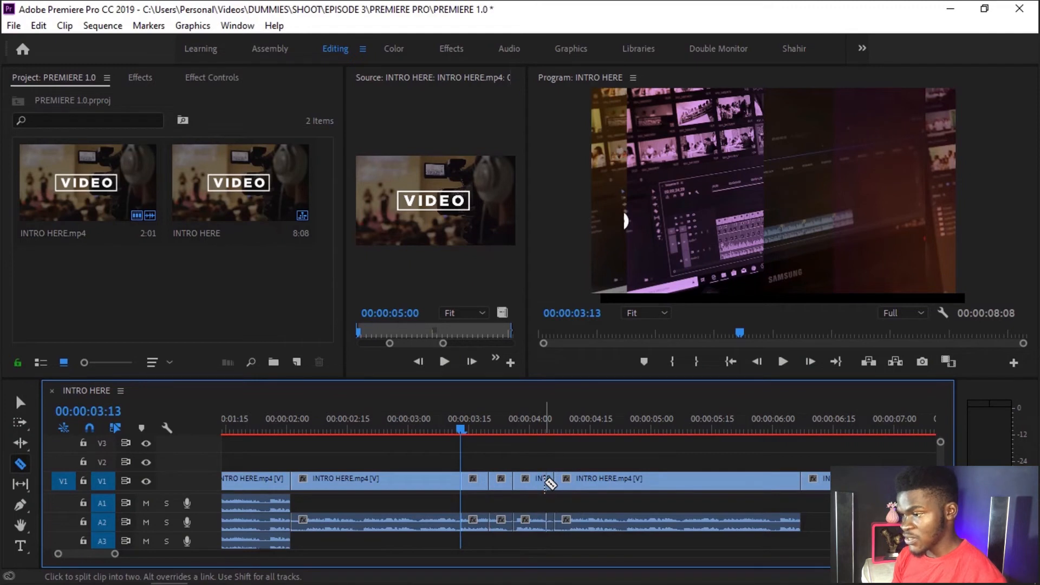
key("ctrl+z")
key("ctrl+z")
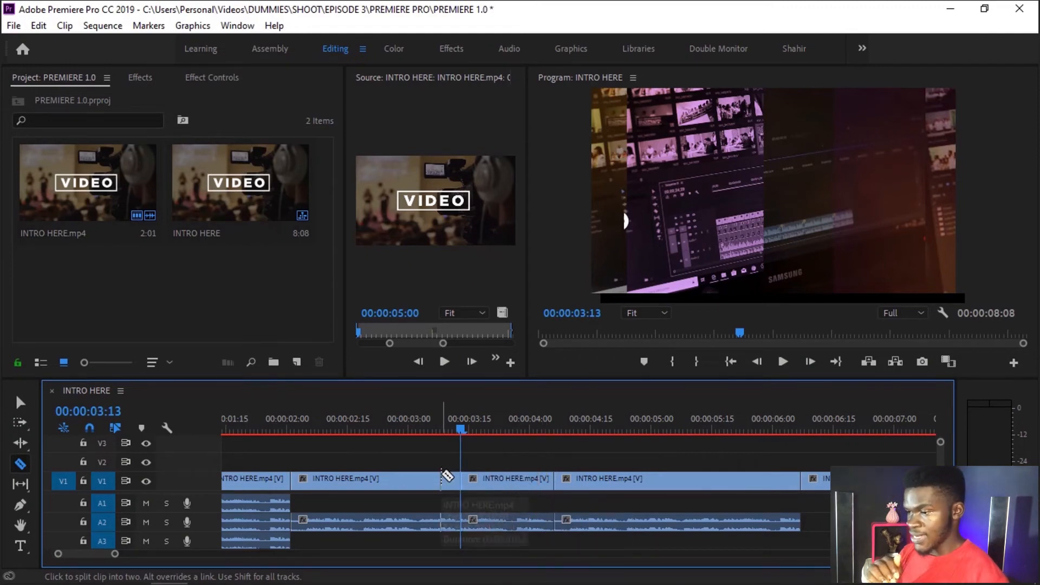
Step: Delete the second clip's cut-off piece, ripple delete the gap, and undo everything back to before the playhead cut
key("v")
left_click(521, 488)
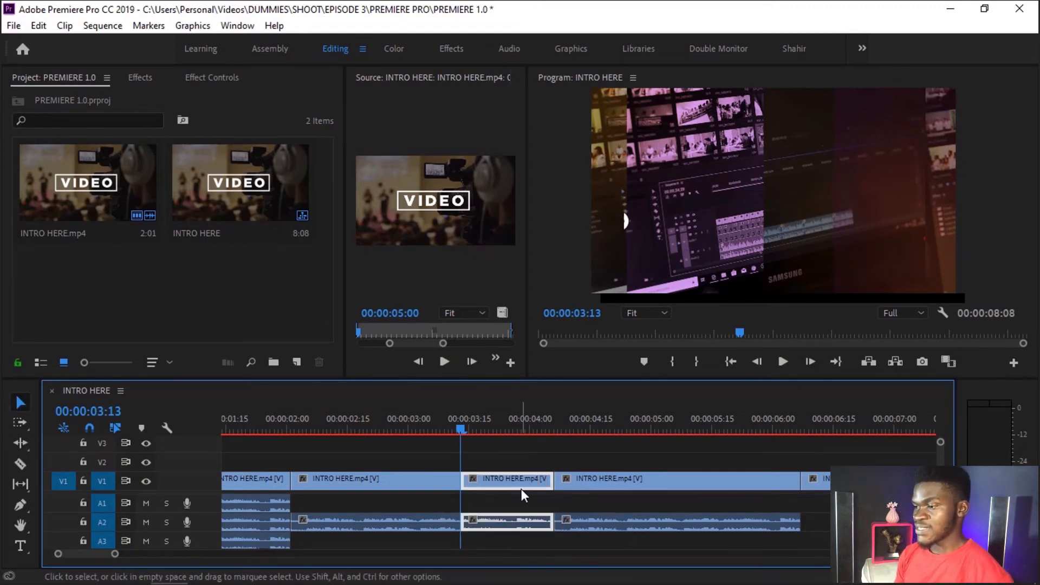
key("Delete")
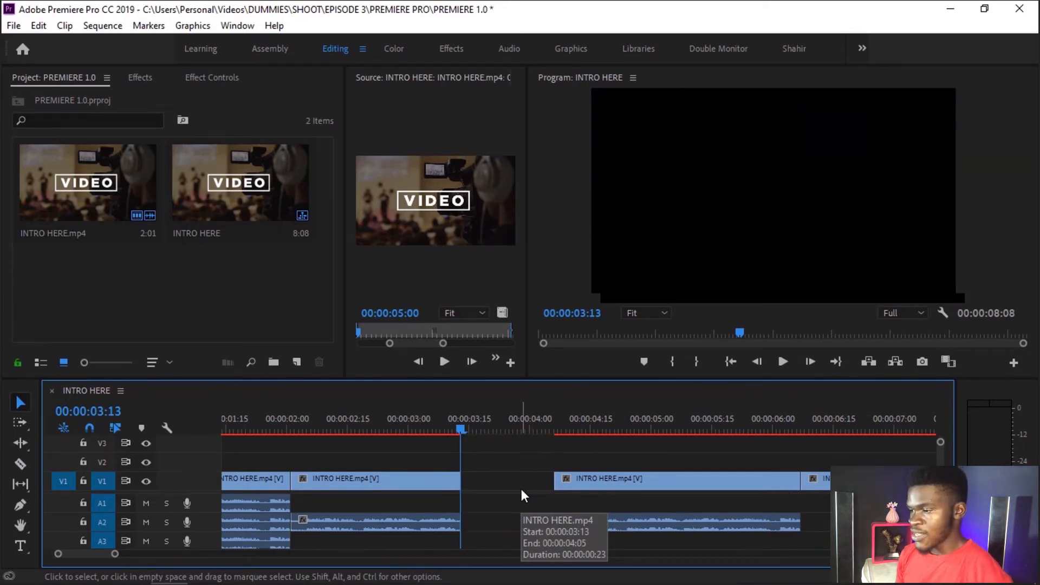
right_click(507, 487)
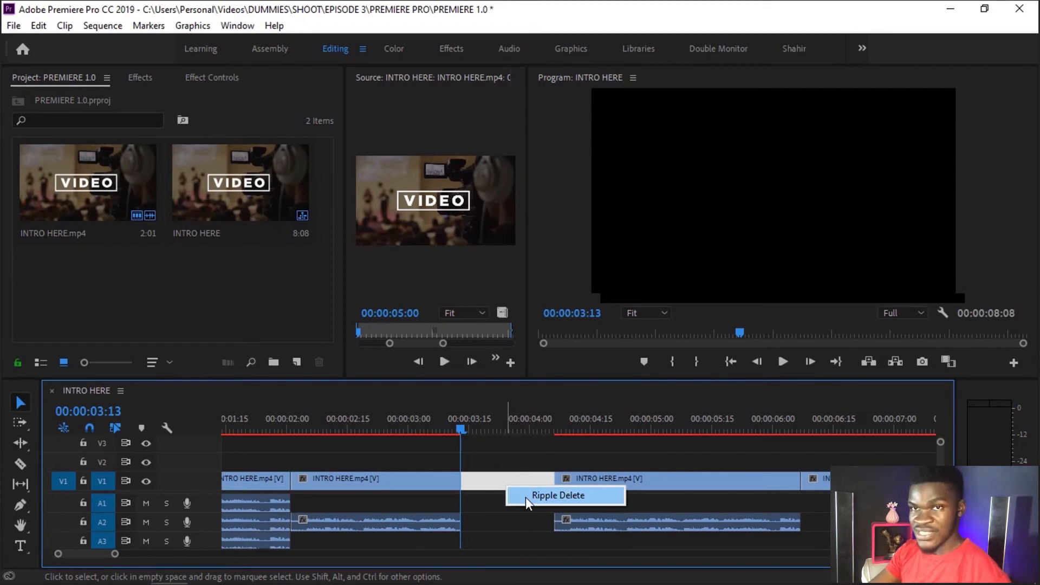
left_click(525, 496)
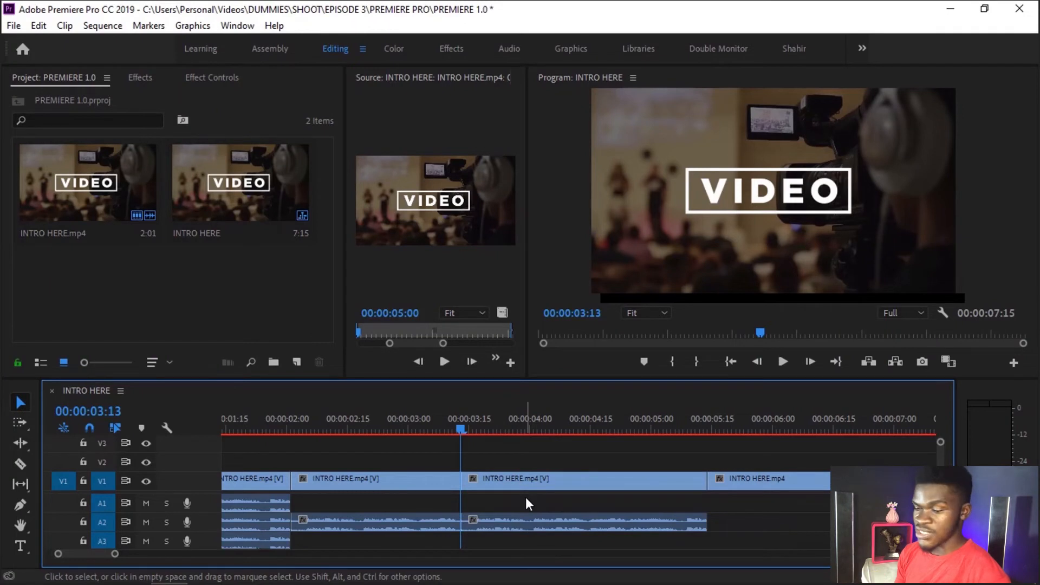
key("ctrl+z")
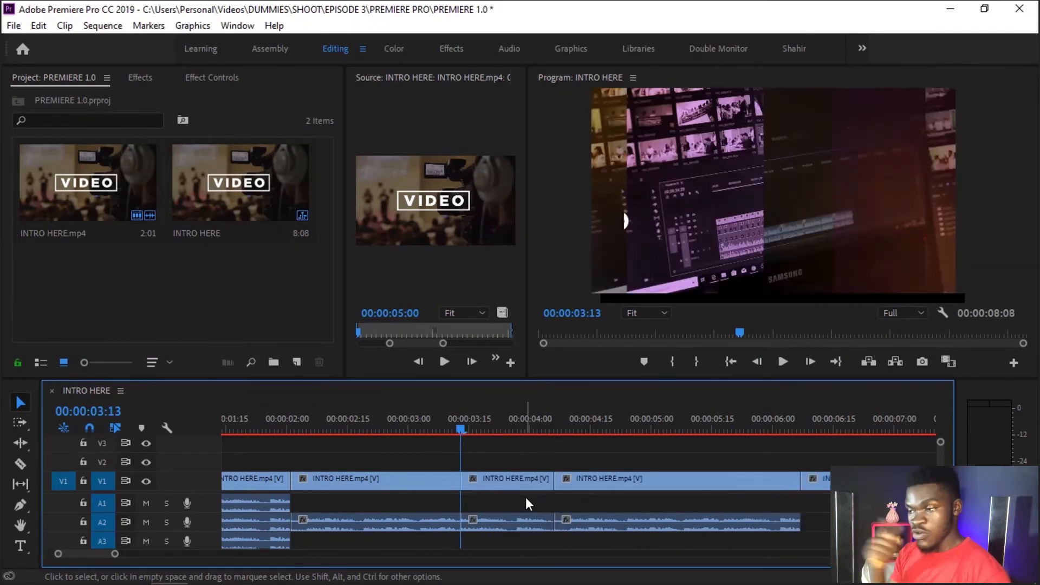
key("ctrl+z")
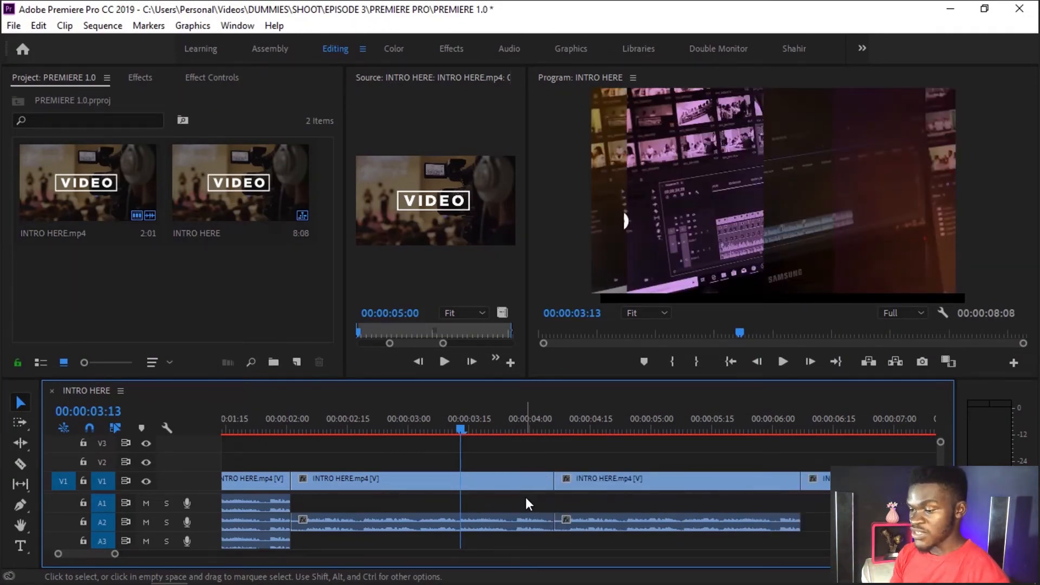
Step: Ripple-trim the uncut second clip's end to the playhead at 00:00:03:13, closing up the clips behind it
key("b")
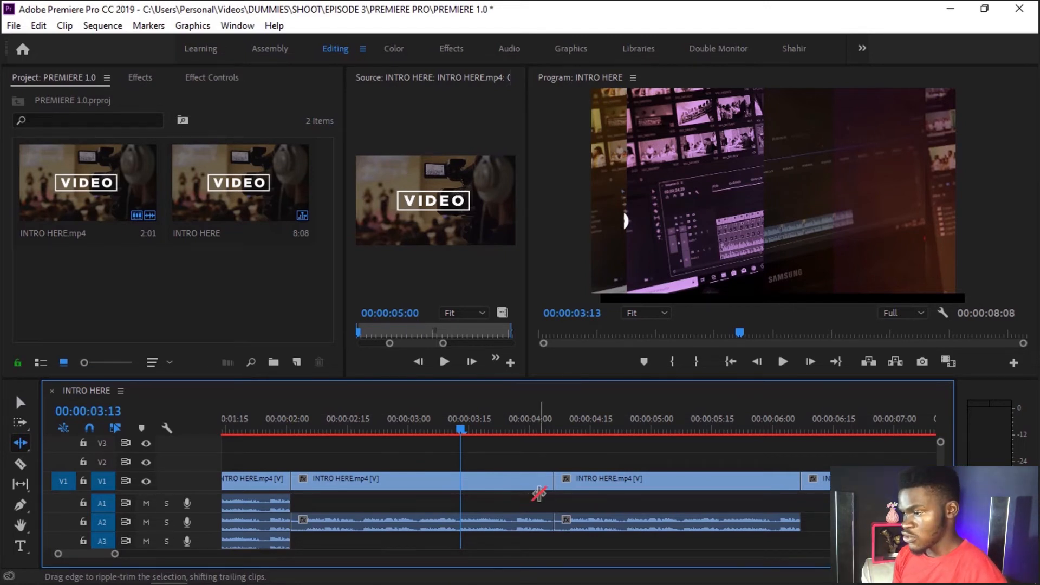
left_click_drag(555, 480, 455, 484)
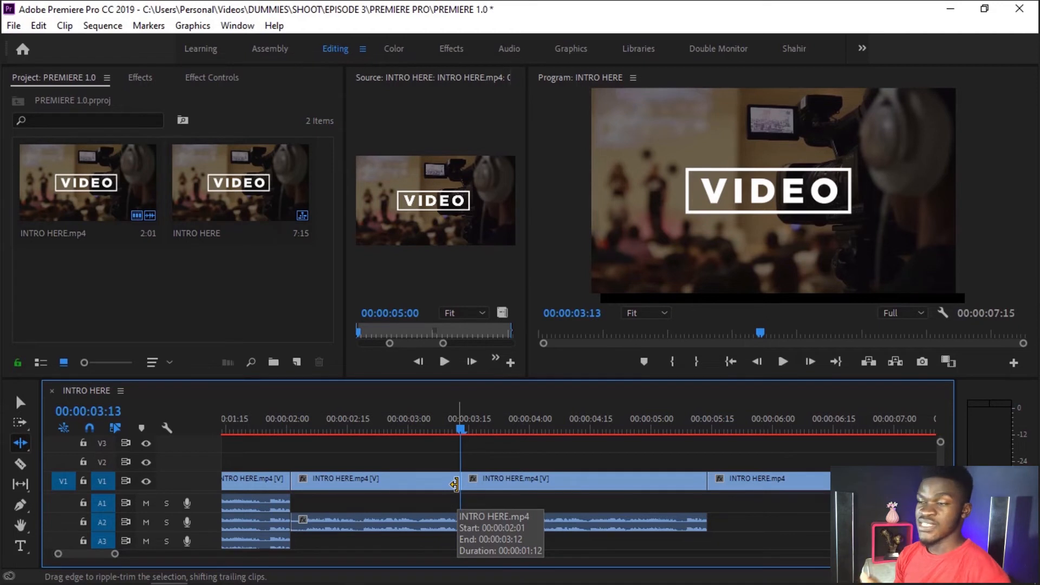
key("backslash")
Step: Switch to the Slip tool and place the playhead at the start of the fourth clip, 00:00:05:14
left_click(20, 483)
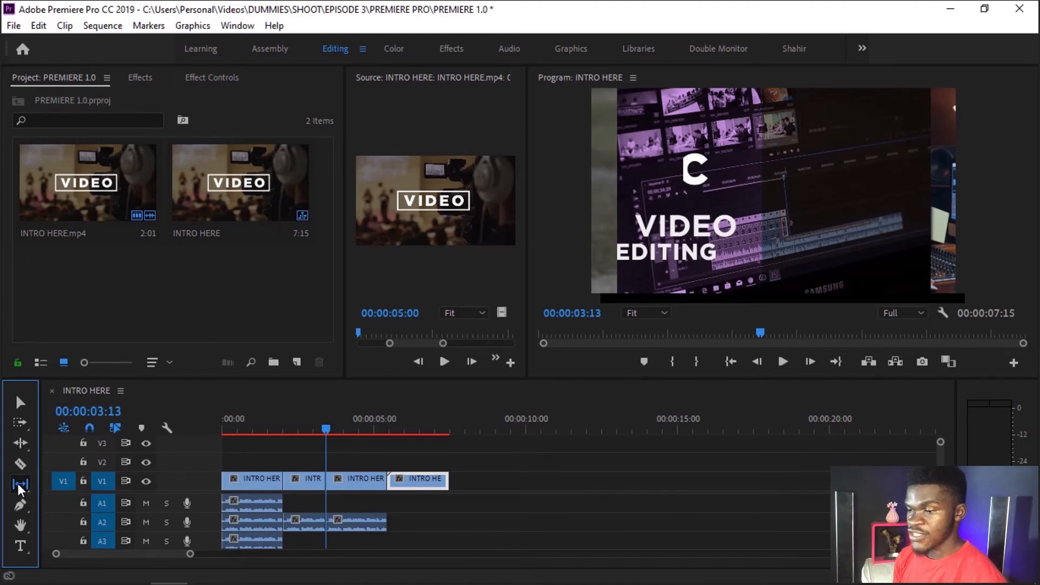
left_click(20, 462)
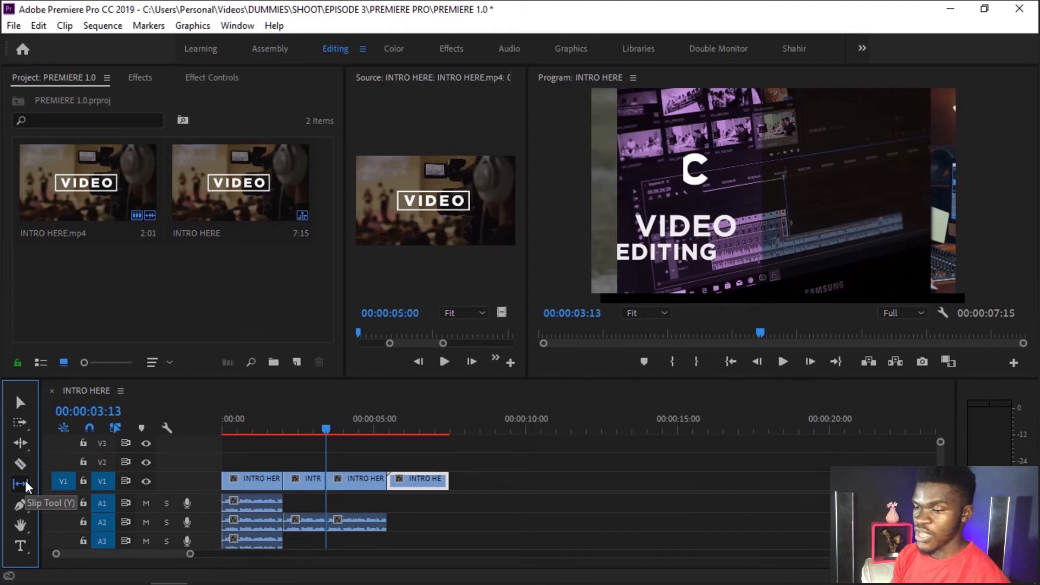
left_click(392, 428)
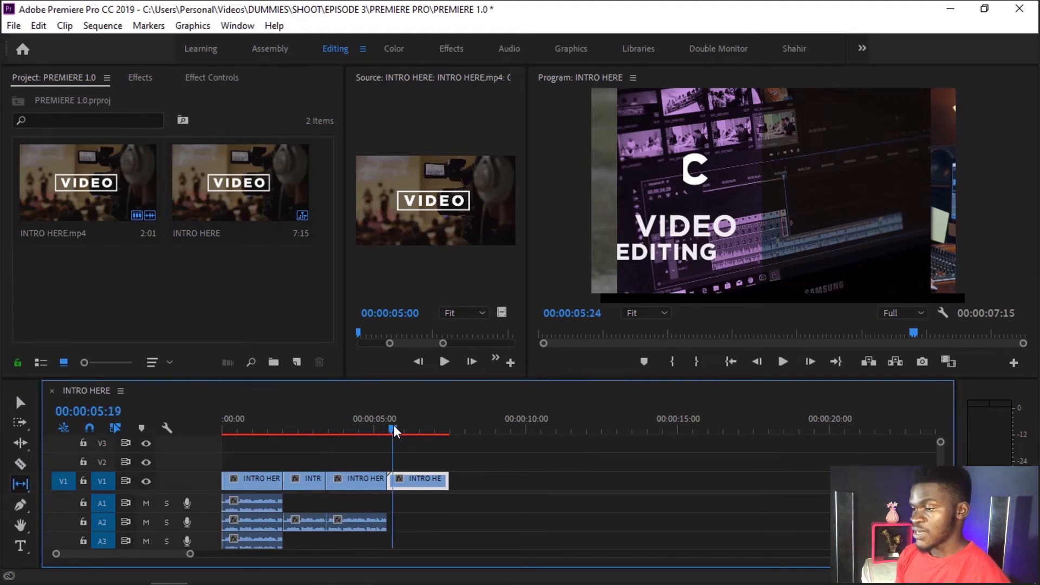
left_click_drag(394, 428, 391, 428)
key("equal")
key("equal")
key("equal")
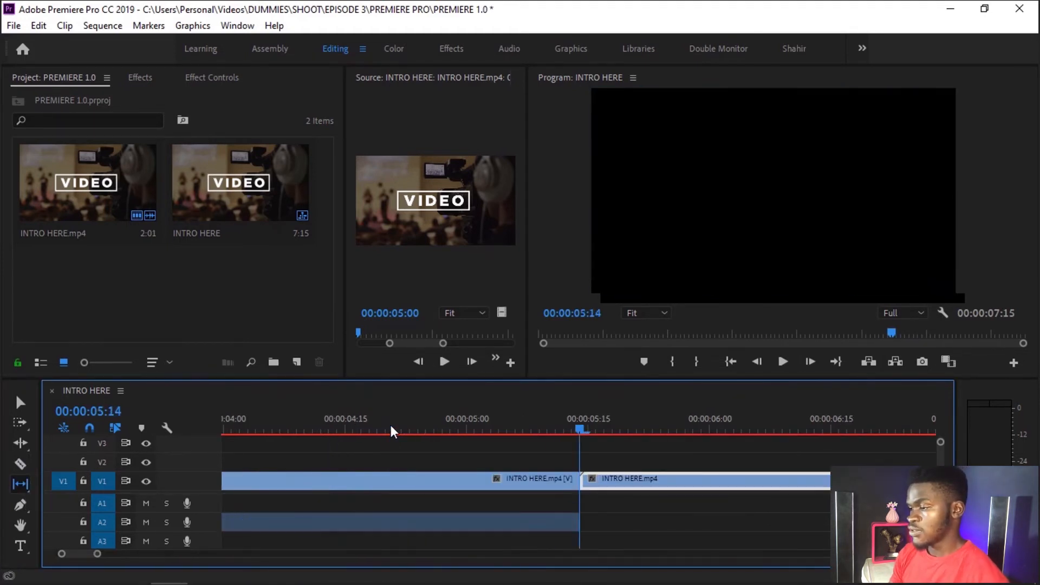
key("minus")
key("minus")
key("minus")
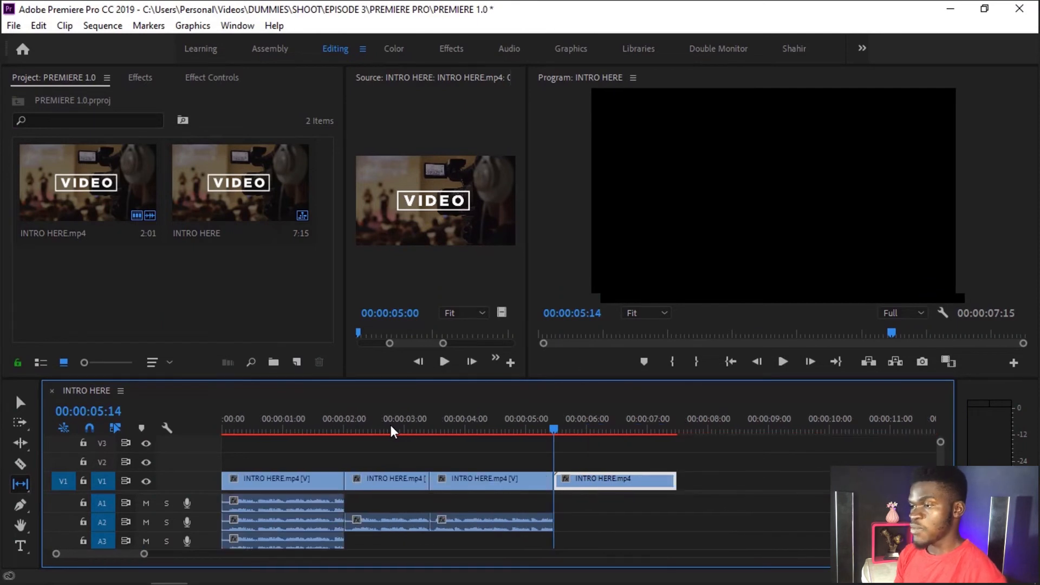
Step: Widen the Source monitor's time range and try slipping footage earlier at the cut between the third and fourth clips
left_click(428, 253)
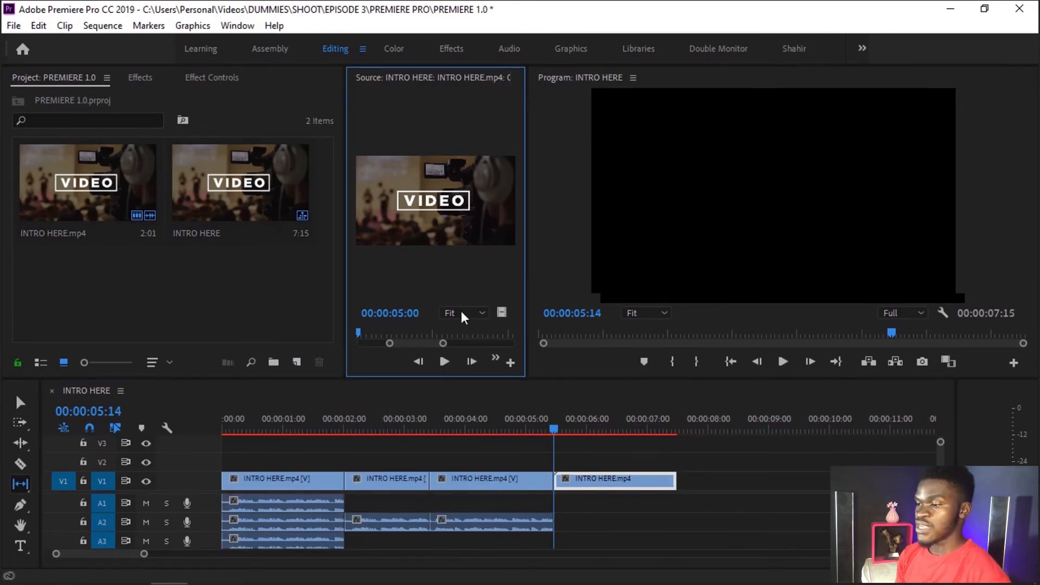
left_click_drag(443, 343, 512, 344)
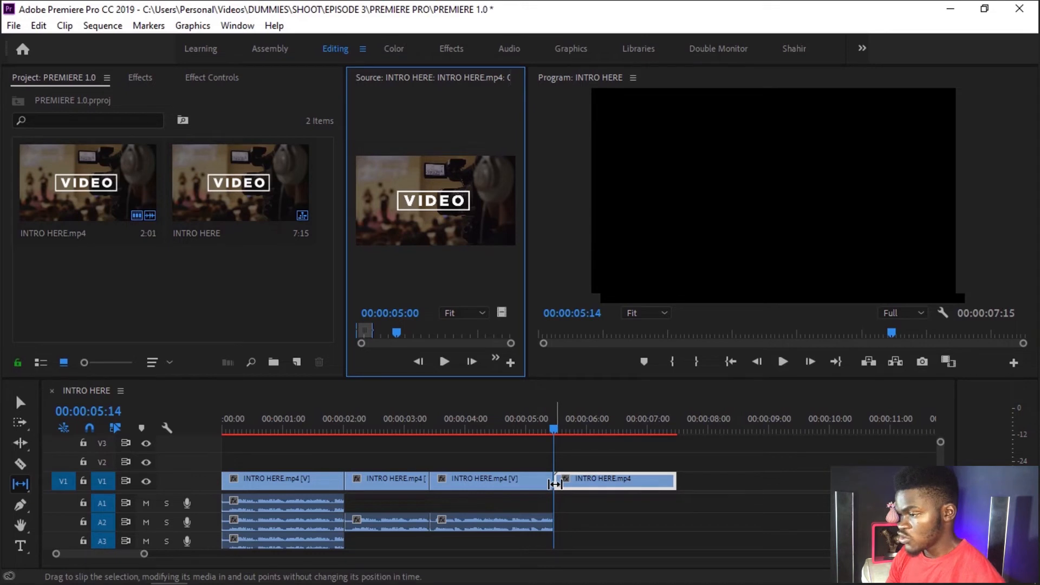
left_click(554, 459)
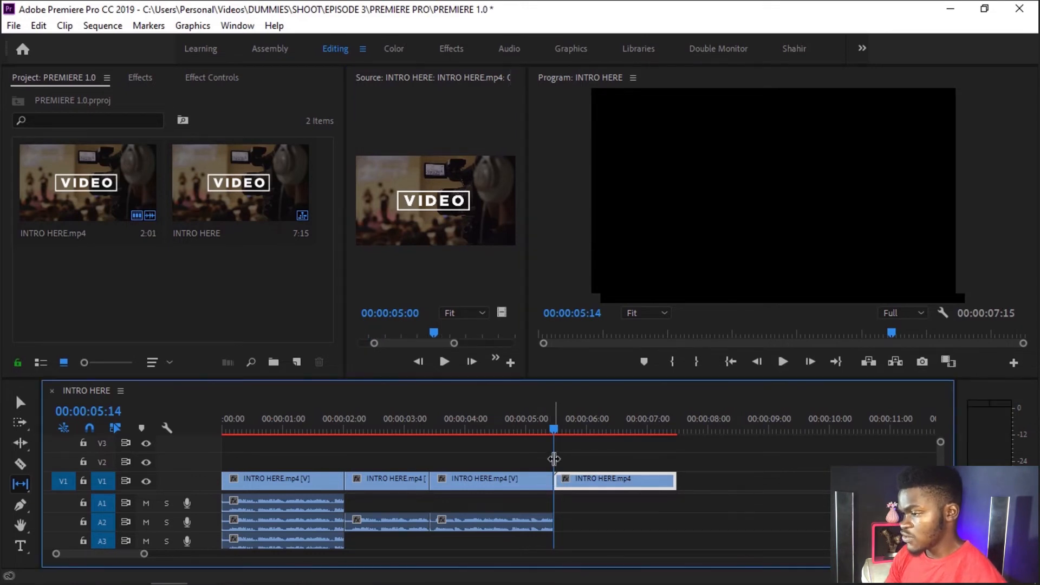
key("equal")
key("equal")
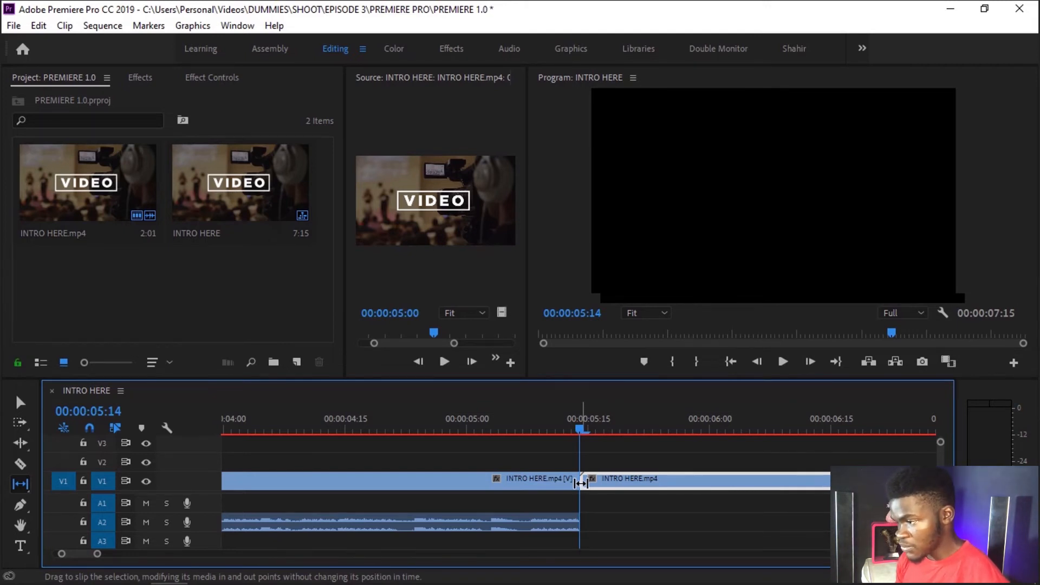
left_click_drag(578, 482, 469, 491)
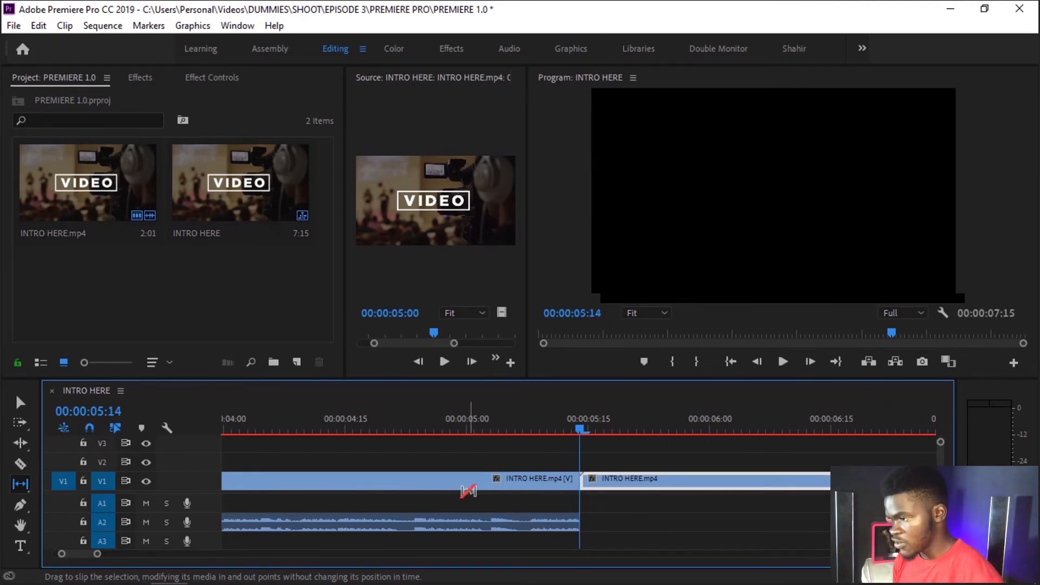
Step: Move the playhead to 00:00:07:01 and extend the fourth clip's end to about 00:00:11:29 with the Selection tool
key("=")
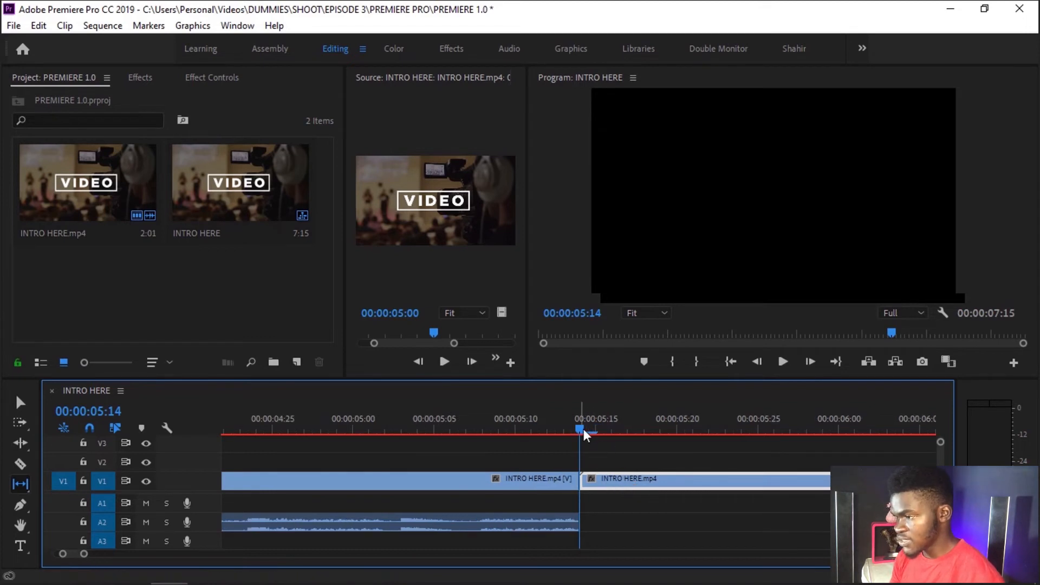
left_click_drag(588, 429, 825, 433)
key("minus")
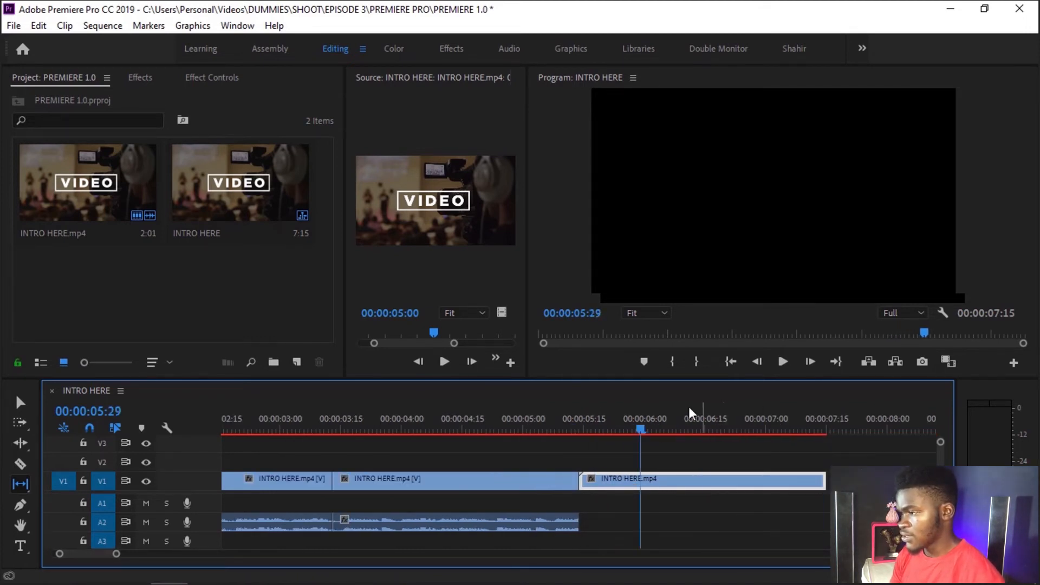
left_click_drag(686, 431, 772, 428)
key("minus")
key("minus")
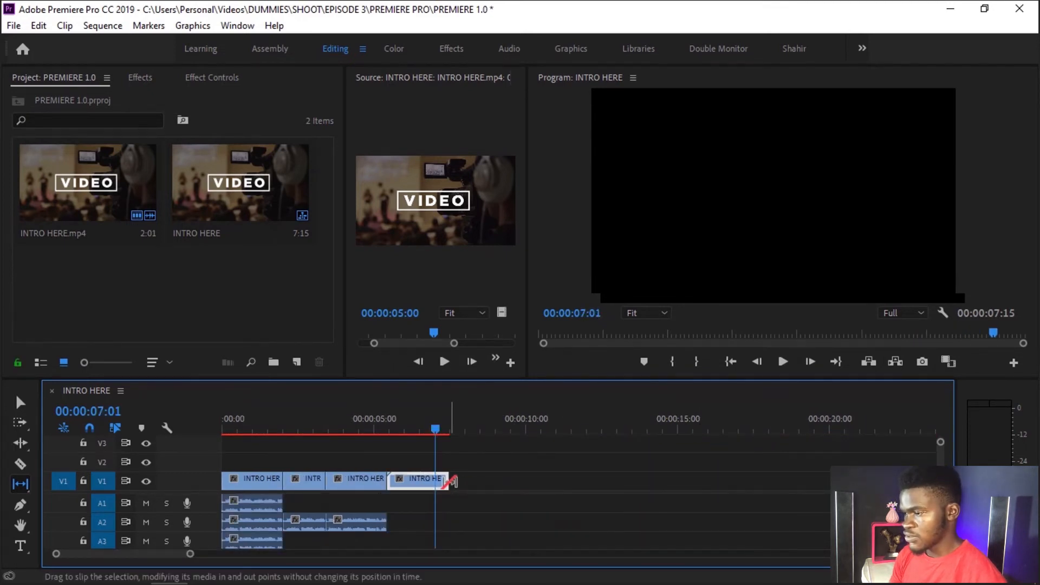
left_click_drag(454, 481, 583, 481)
key("v")
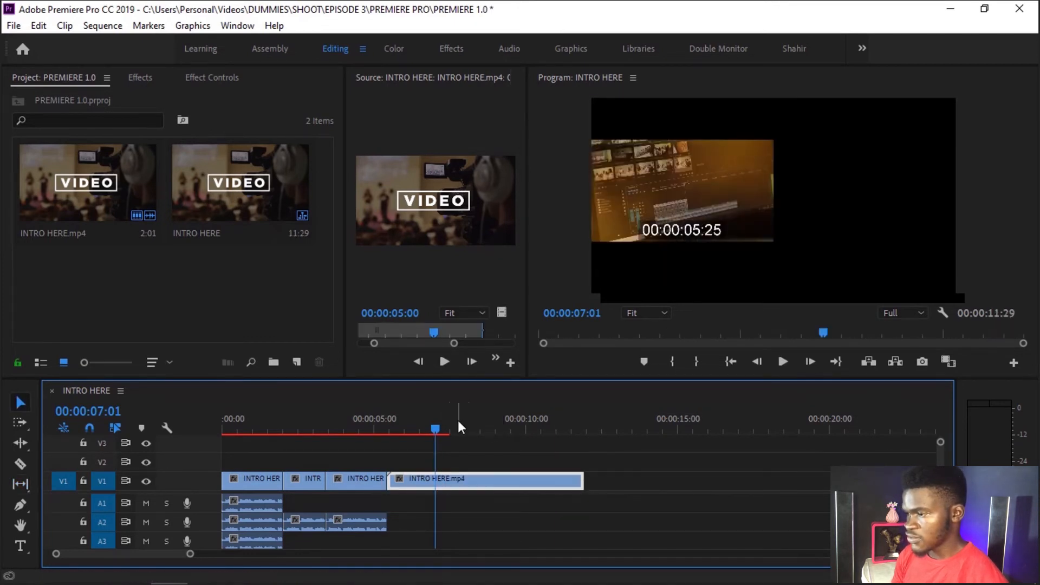
Step: Move the fourth clip's end back to 00:00:07:09 and return the playhead to its start at 00:00:05:14
left_click_drag(482, 430, 532, 433)
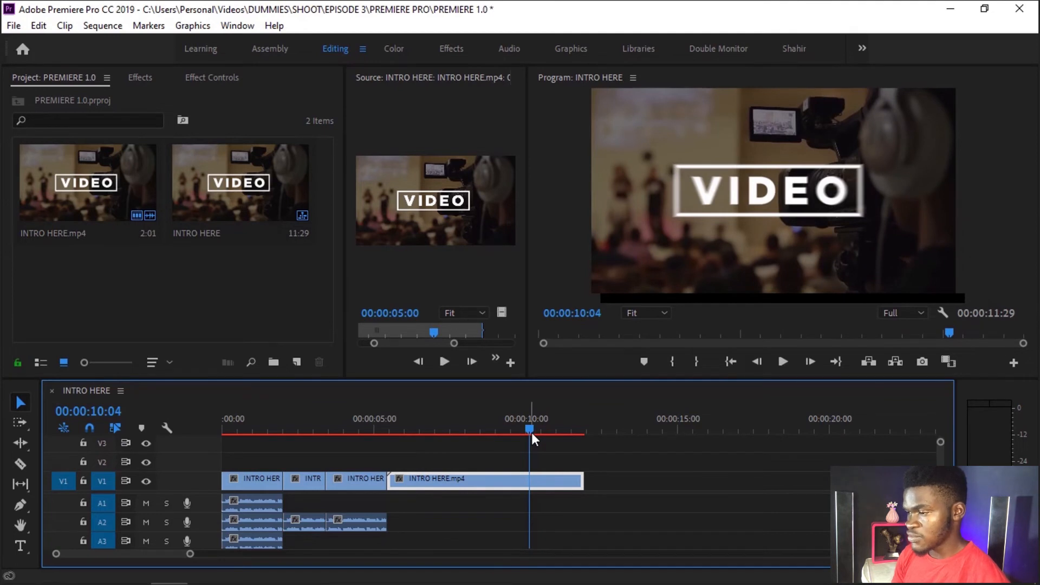
left_click_drag(395, 482, 418, 487)
mouse_move(391, 428)
left_mouse_down()
mouse_move(428, 427)
mouse_move(393, 425)
left_mouse_up()
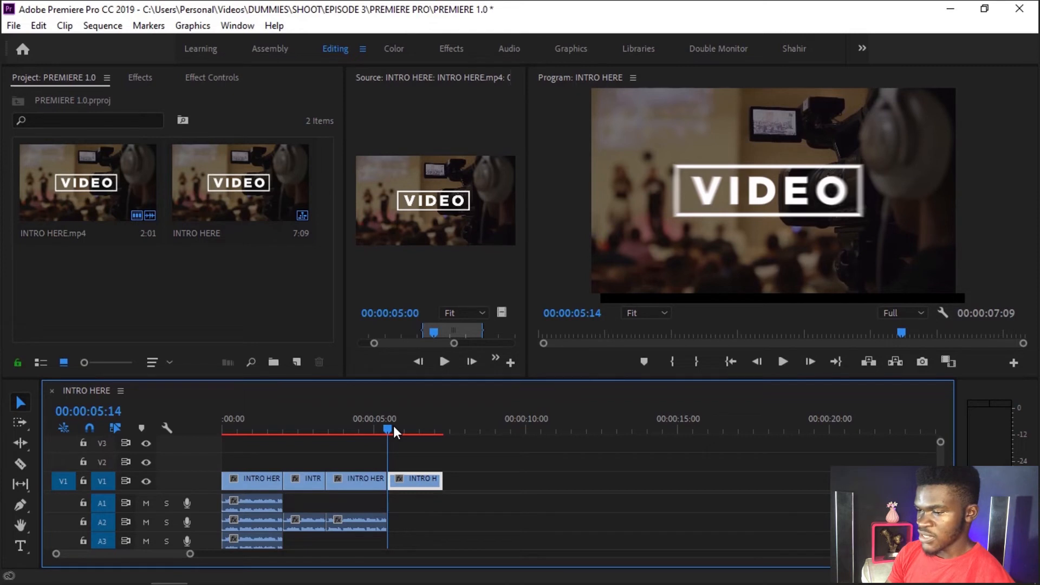
Step: Slip the fourth clip's content so it starts on a later part of the source, the VIDEO EDITING shot
key("y")
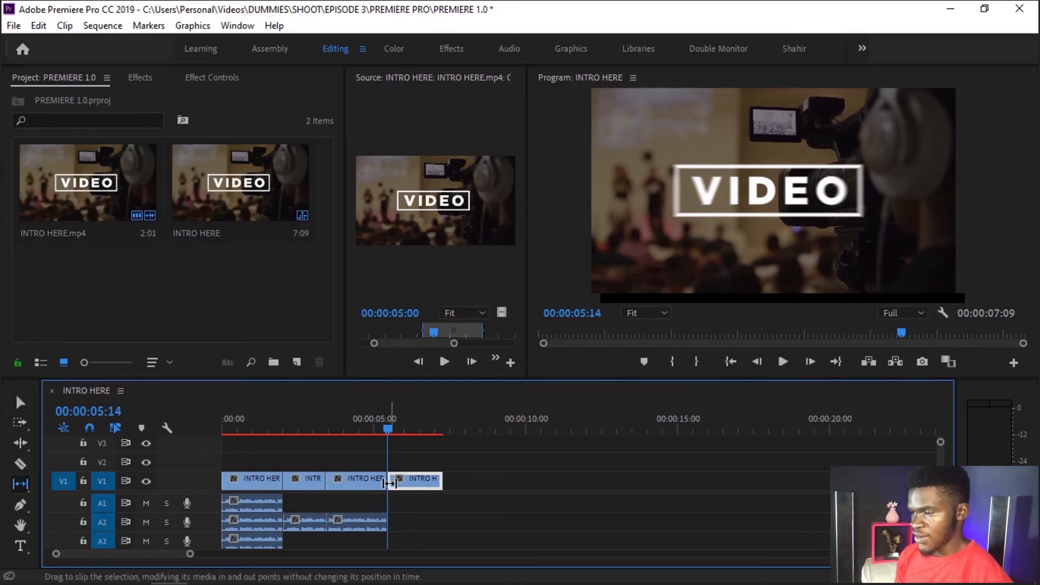
left_click_drag(389, 482, 322, 482)
key("=")
key("=")
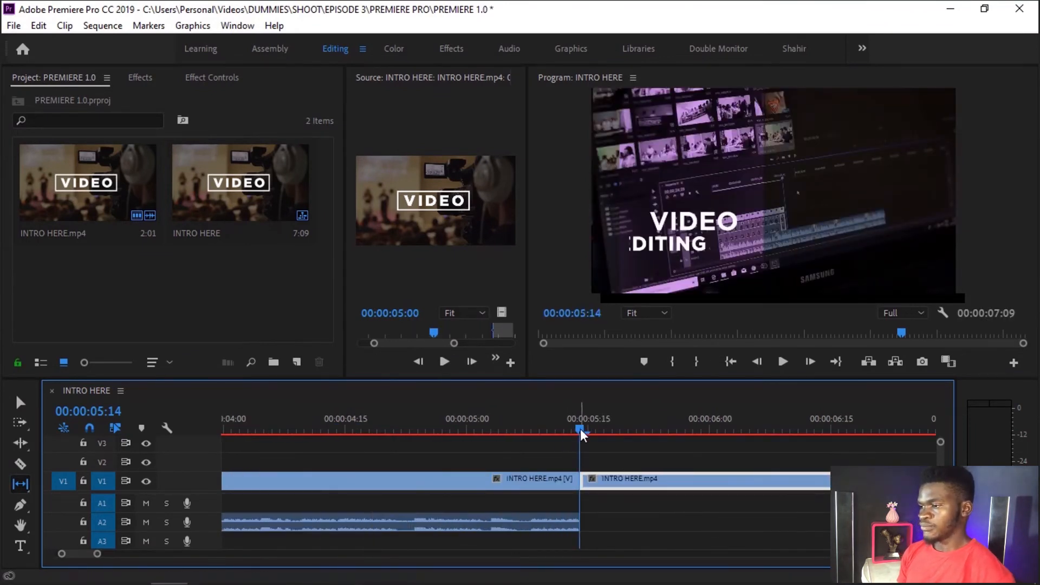
Step: Move the playhead to 00:00:05:18 and slip the footage of the third and fourth clips around their cut
left_click_drag(580, 425, 610, 430)
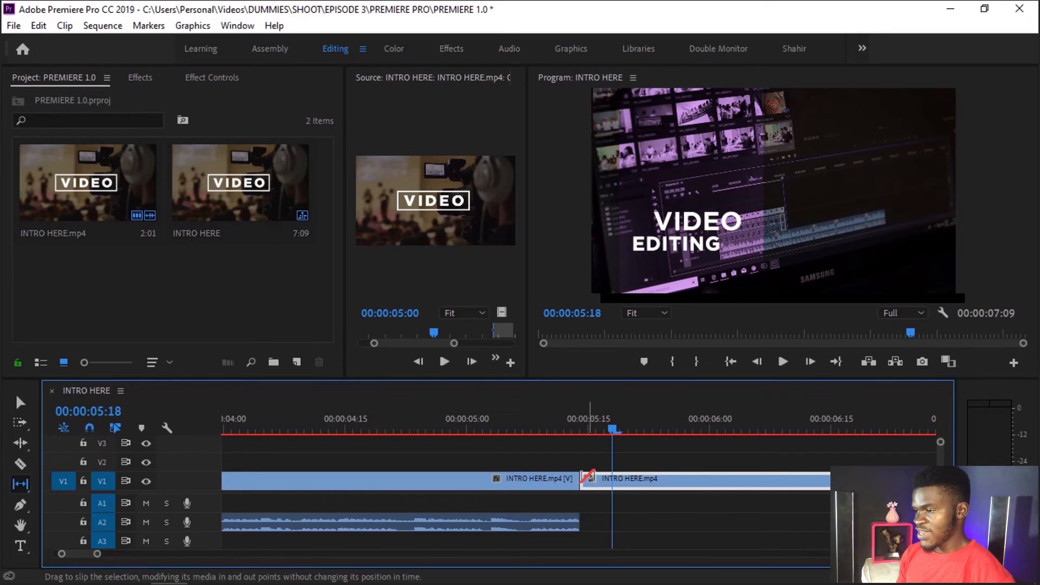
left_click_drag(567, 479, 653, 517)
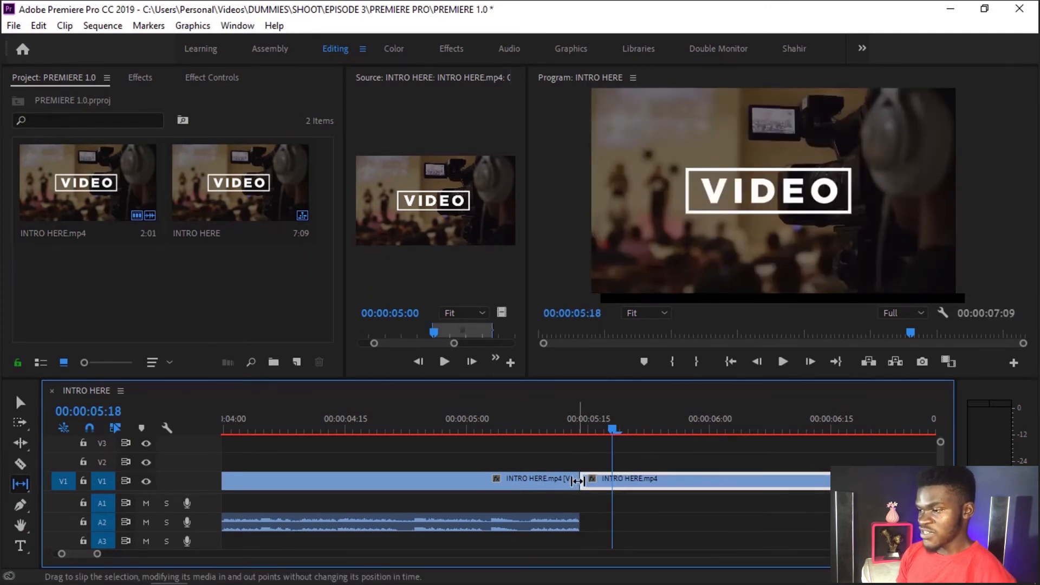
left_click_drag(600, 479, 683, 477)
left_click(679, 477)
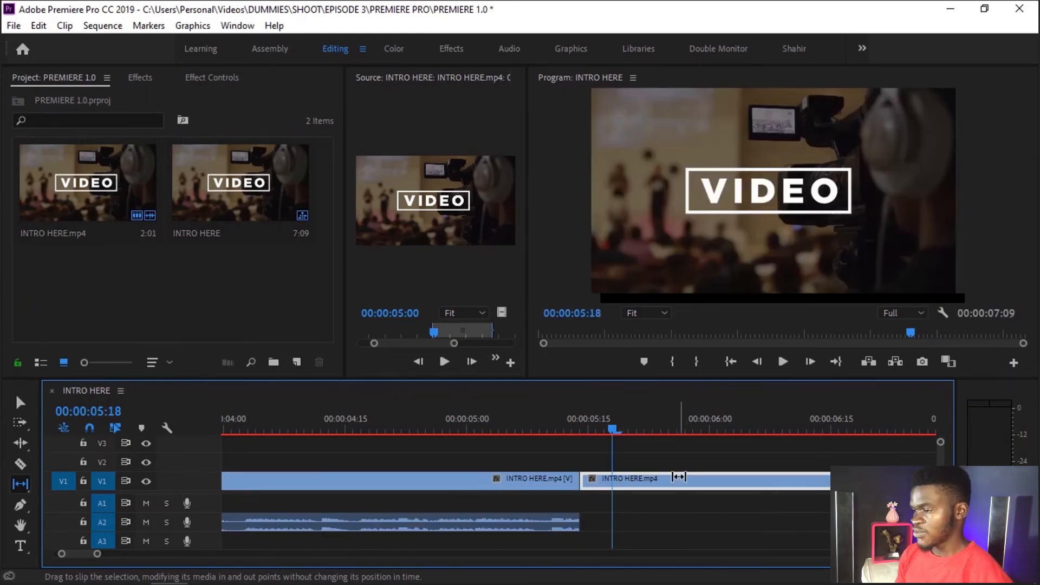
Step: Slip the fourth clip's content to an earlier part of the source, the CREATIVE clapperboard shot
left_click_drag(588, 482, 895, 487)
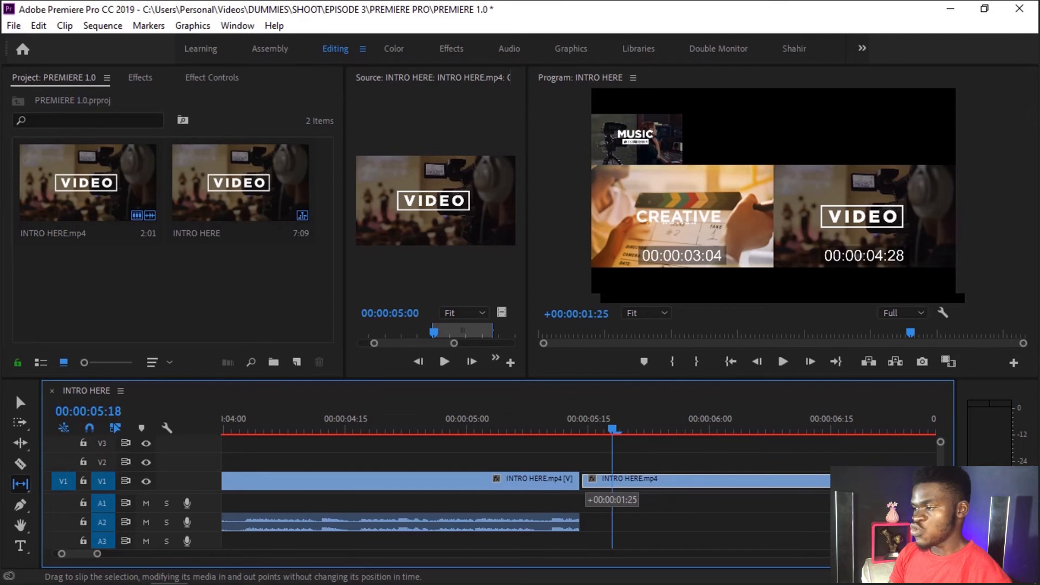
left_click_drag(1035, 482, 1037, 482)
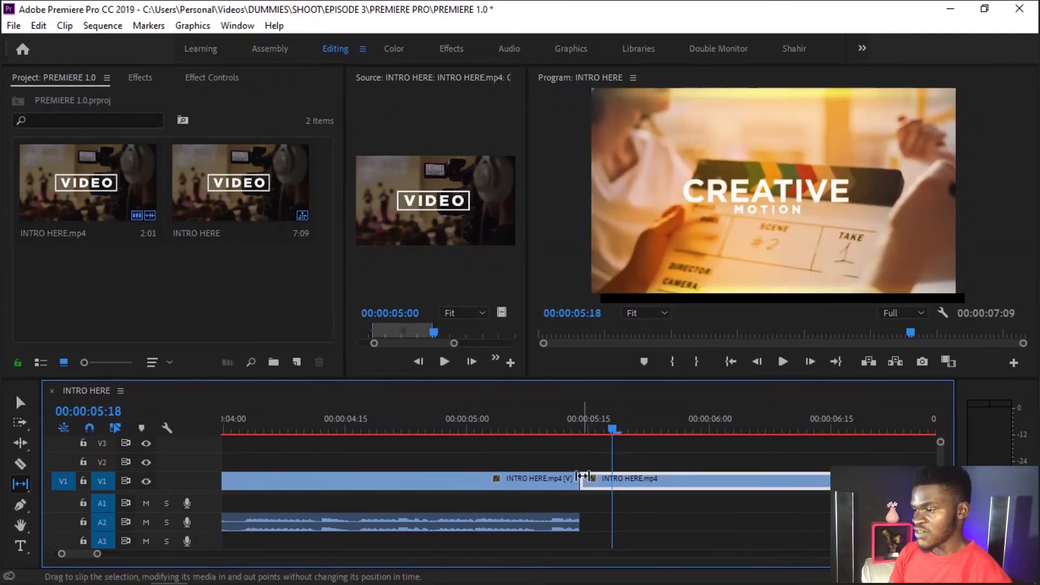
left_click_drag(592, 481, 665, 482)
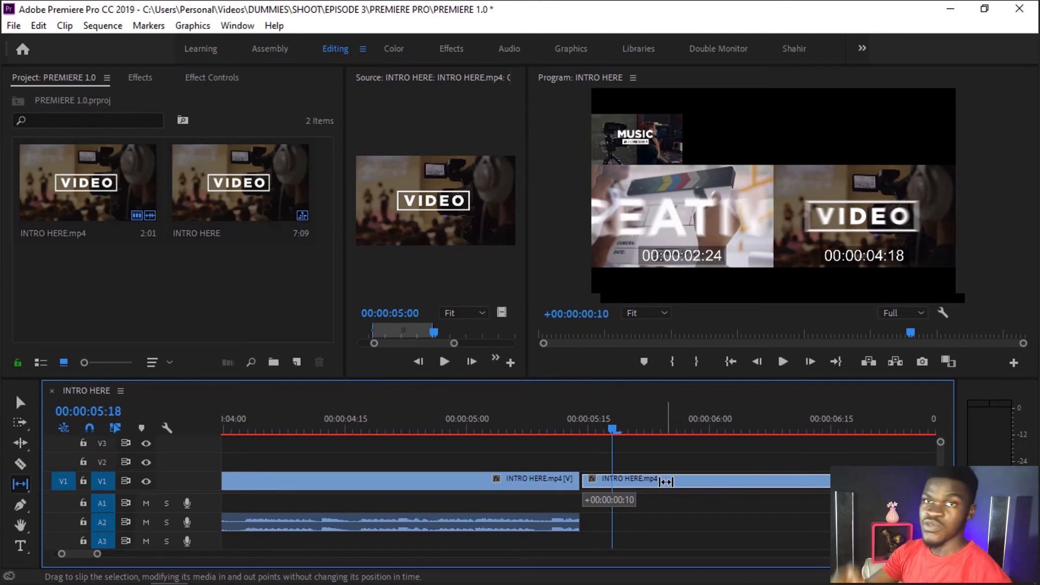
left_click_drag(666, 481, 665, 481)
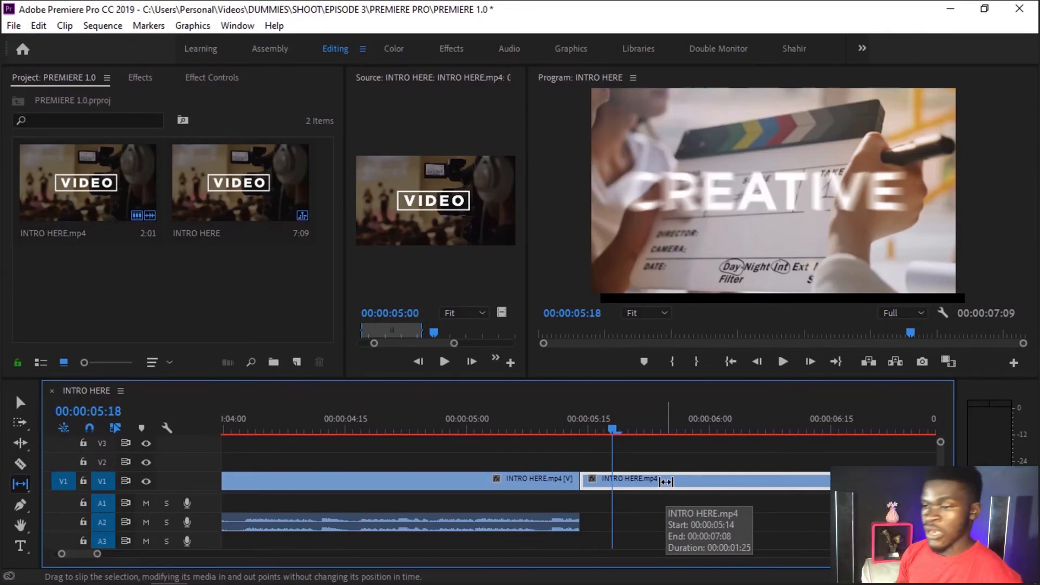
Step: Select the Hand tool and preview the Program monitor at 10%, 25%, 100%, Fit and again 10% zoom
left_click(14, 511)
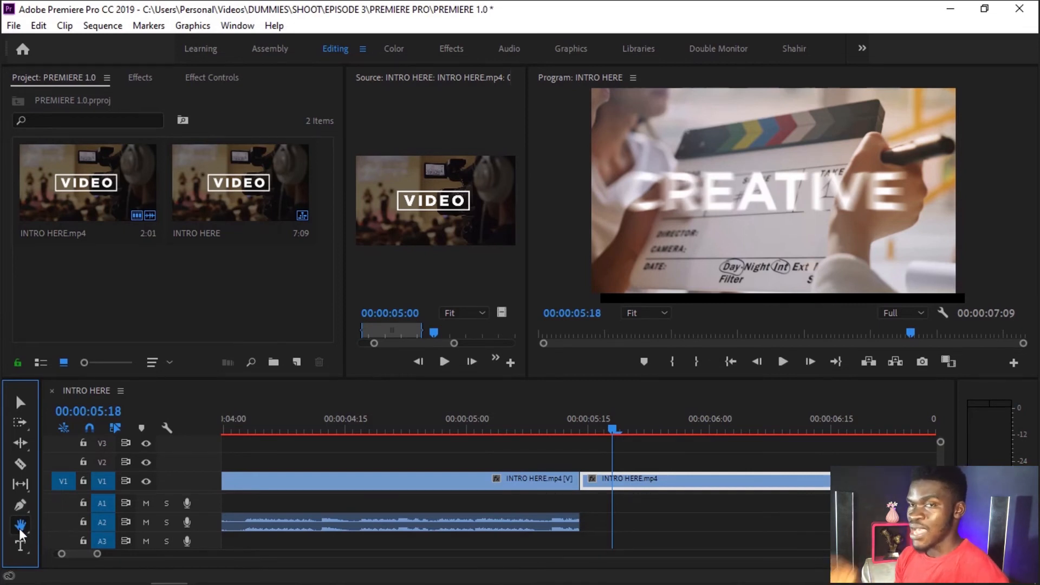
left_click(655, 314)
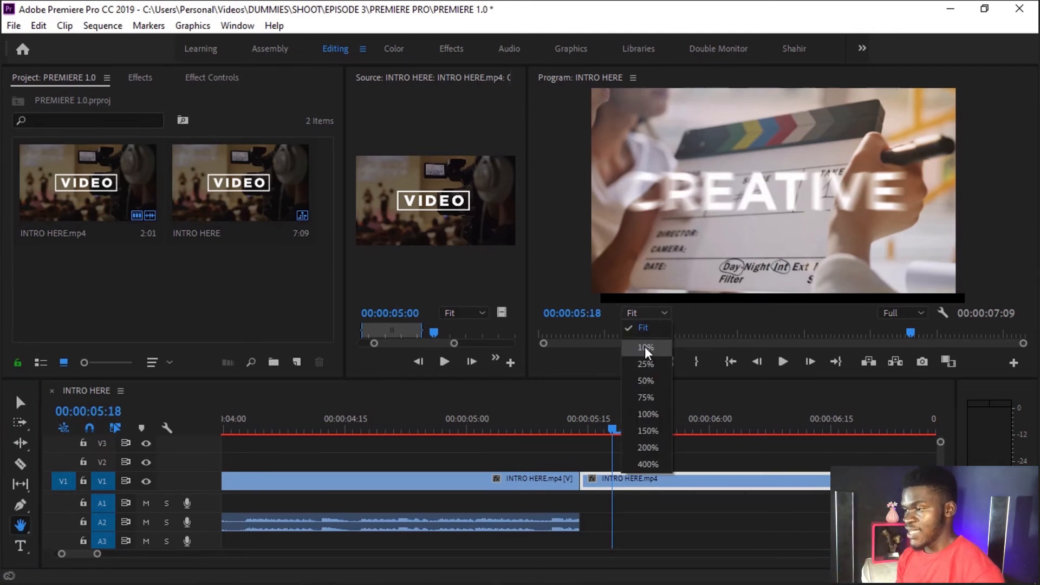
left_click(644, 347)
left_click(652, 311)
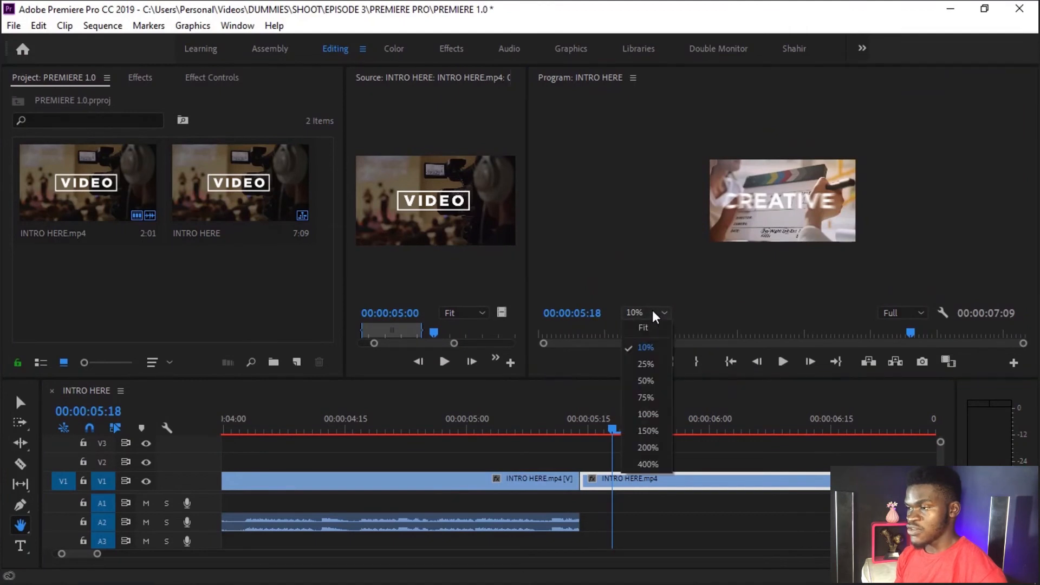
left_click(651, 361)
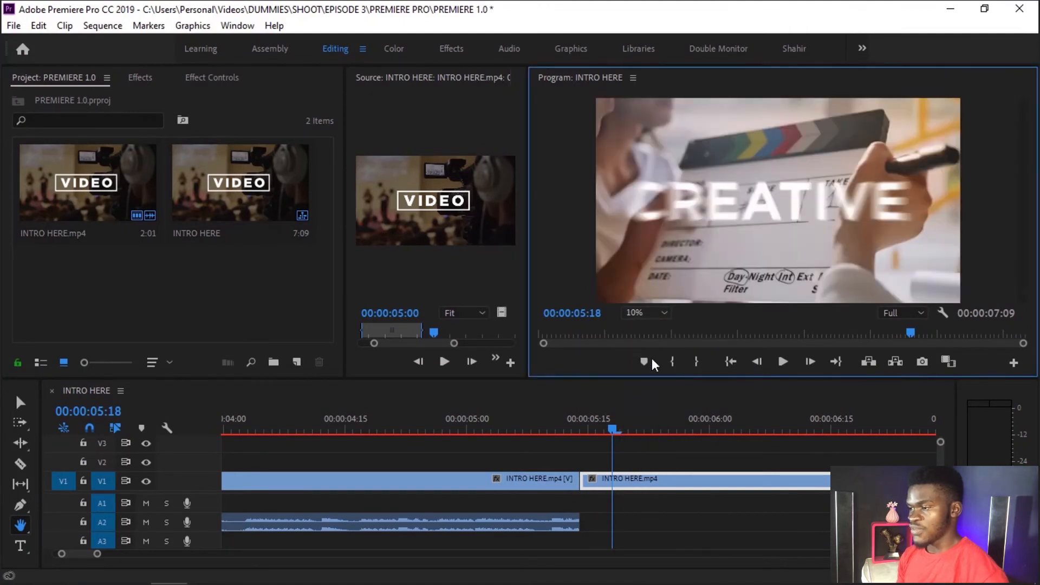
left_click(643, 319)
left_click(654, 413)
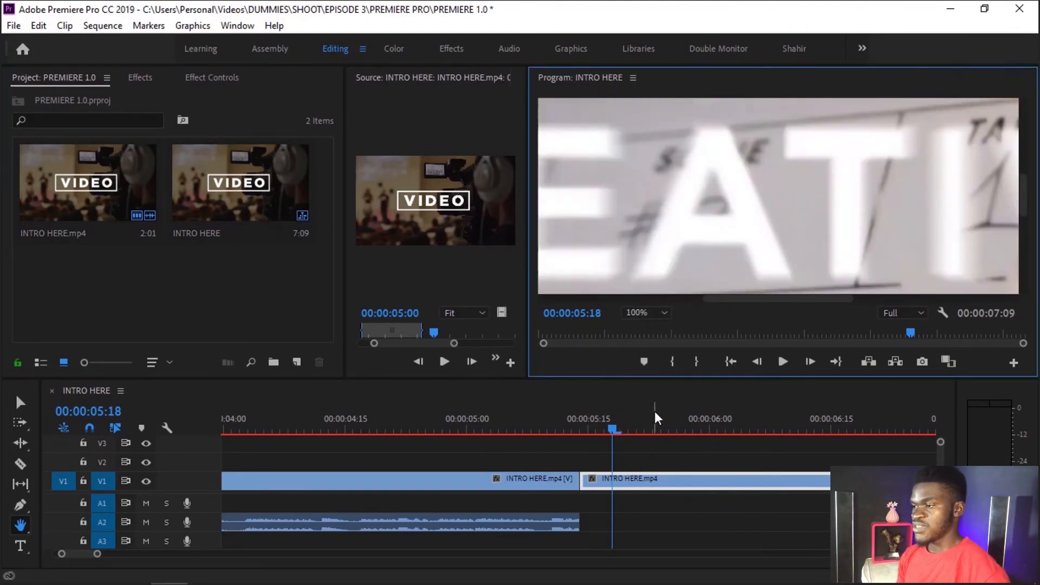
left_click(645, 313)
left_click(652, 330)
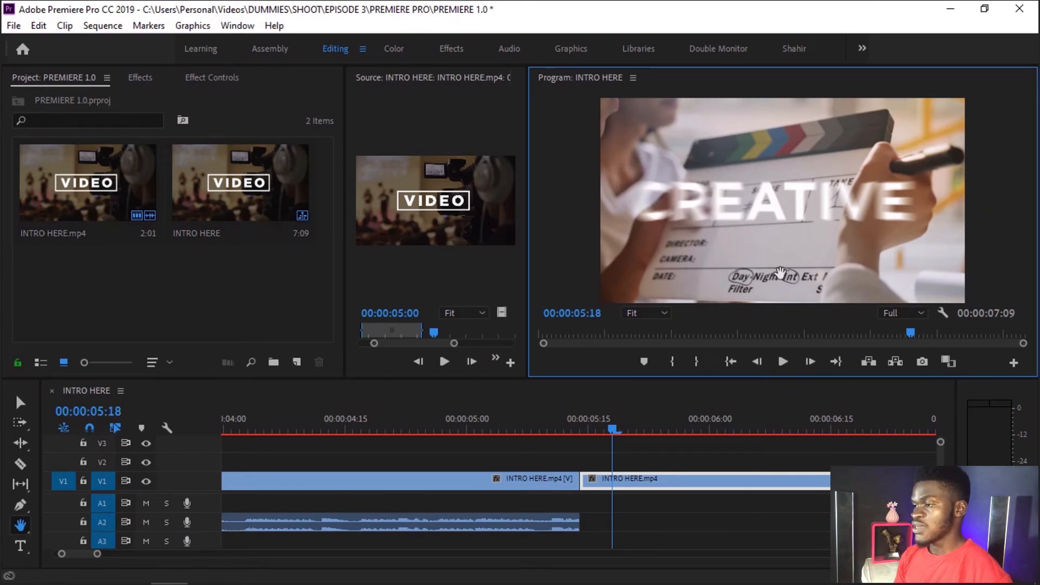
left_click(633, 314)
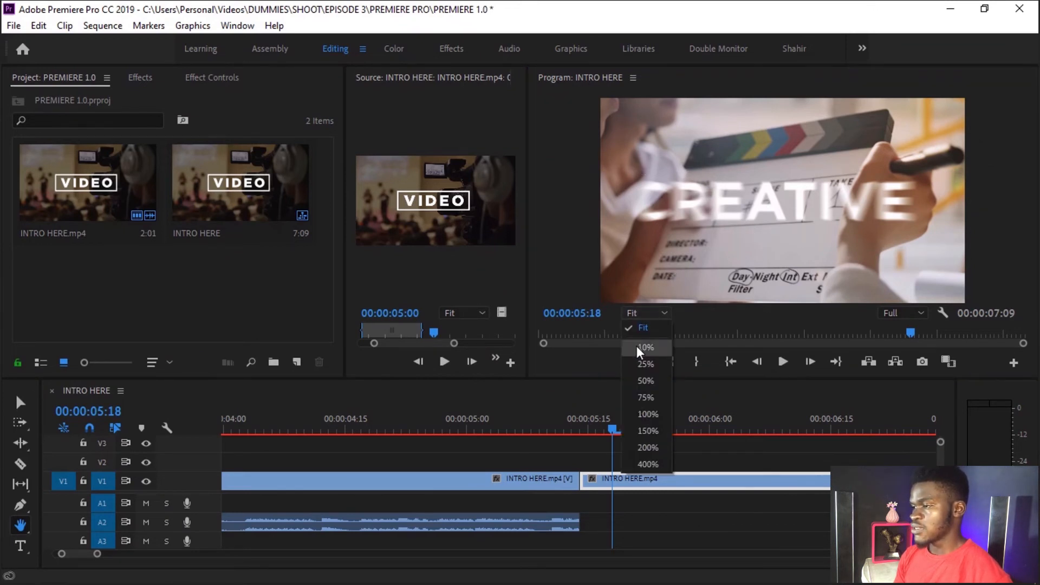
left_click(637, 347)
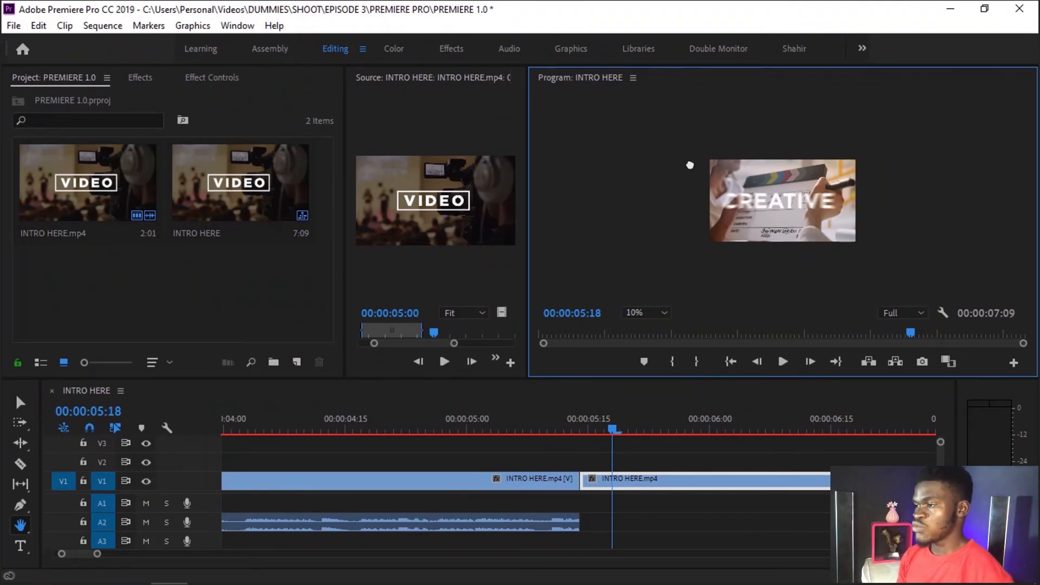
Step: Set the Program monitor zoom to Fit and add the text "baslfs;dg" over the picture with the Type tool
left_click(21, 546)
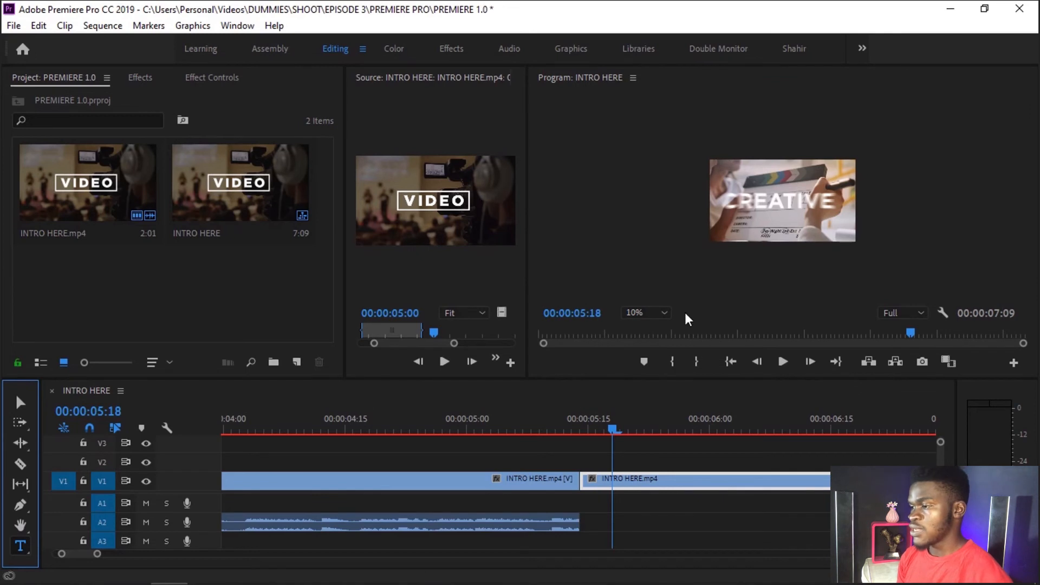
left_click(644, 312)
left_click(645, 329)
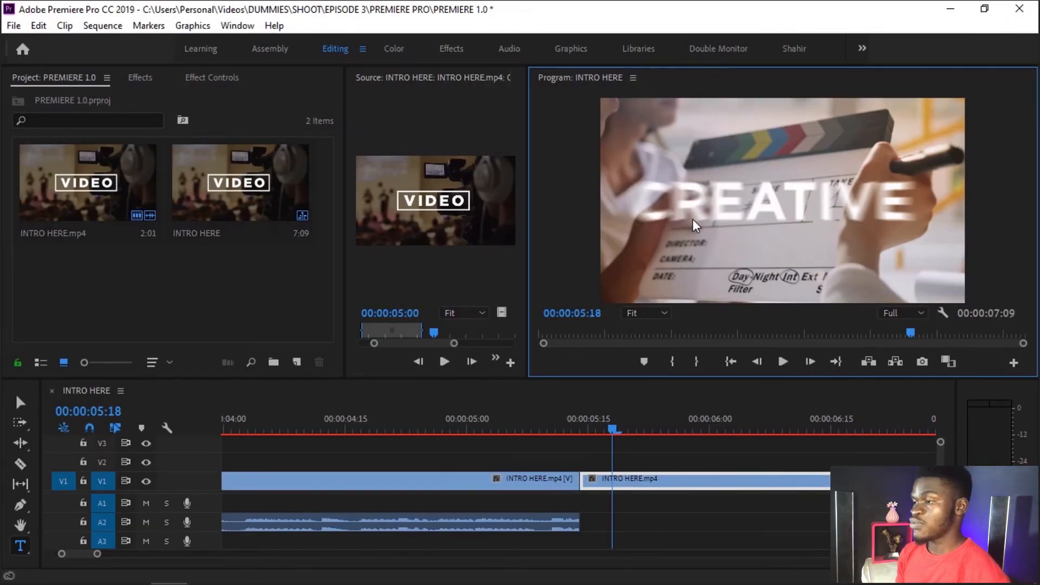
key("ctrl+s")
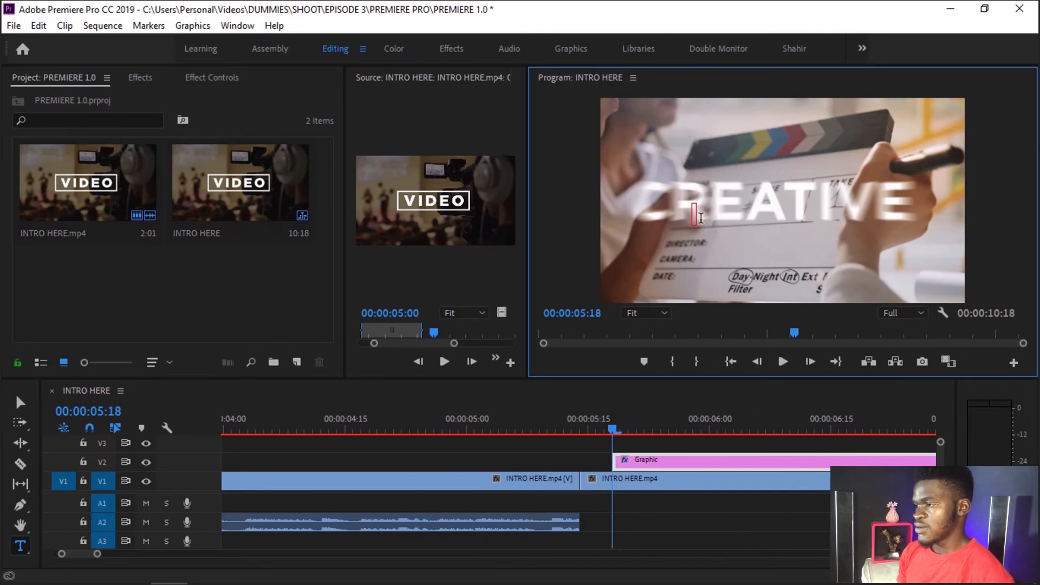
type("bas;fs;dg")
key("ctrl+a")
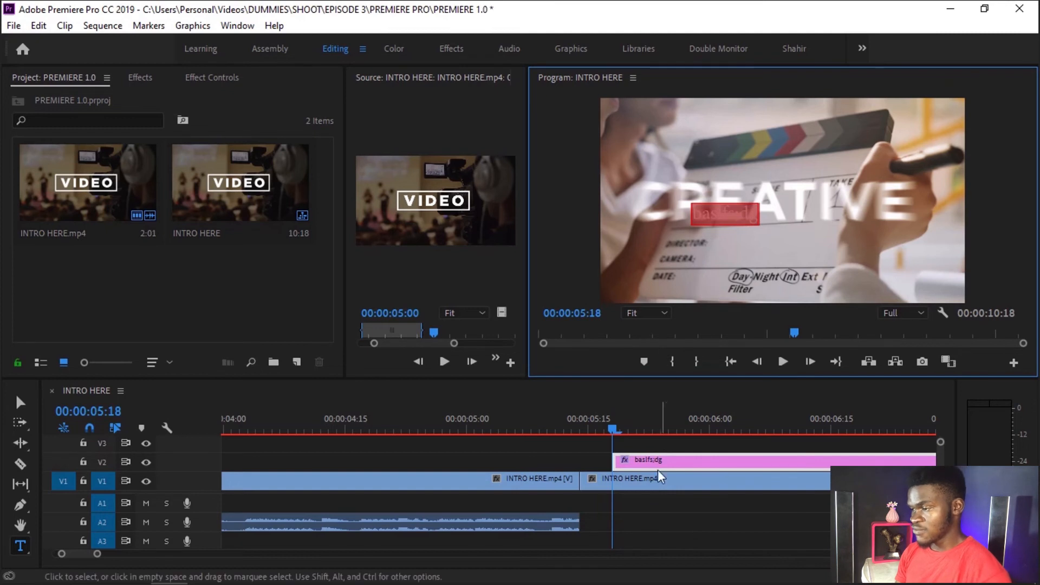
Step: Leave text editing, move the playhead to 00:00:05:20 and select the text graphic on track V2
left_click(647, 509)
left_click(629, 421)
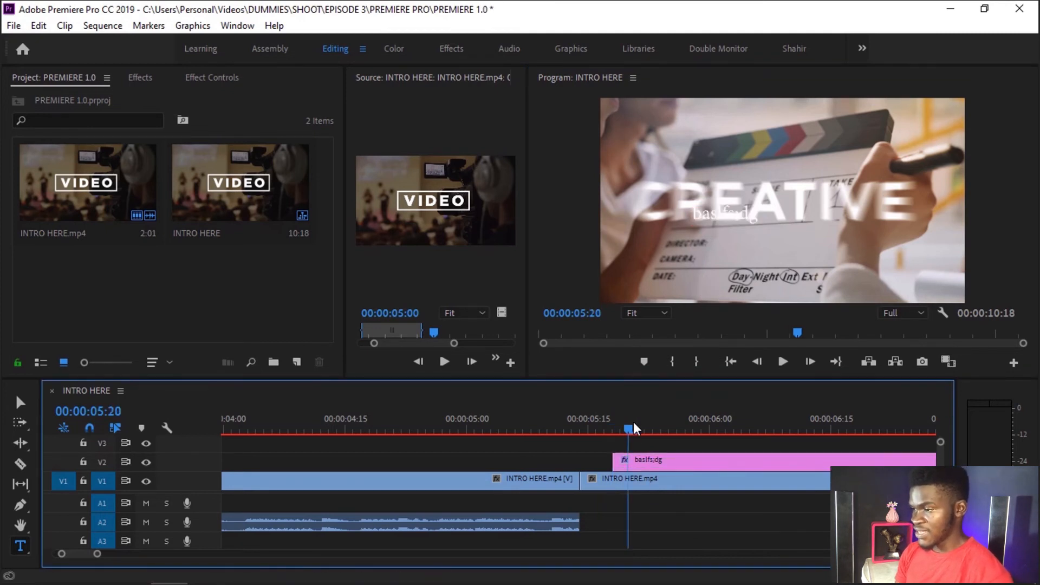
left_click(658, 462)
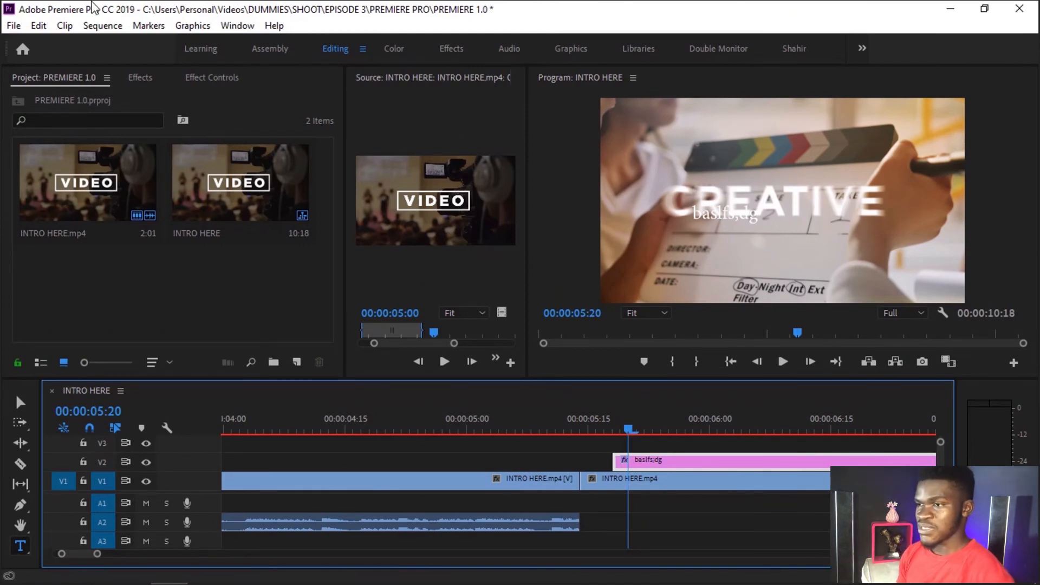
Step: Save the PREMIERE 1.0 project
left_click(14, 28)
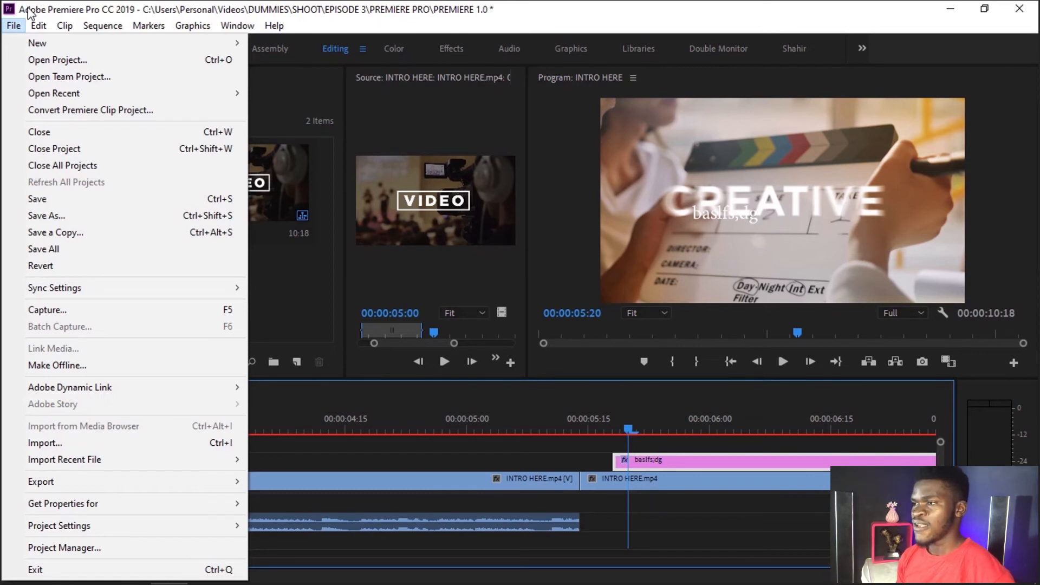
left_click(110, 8)
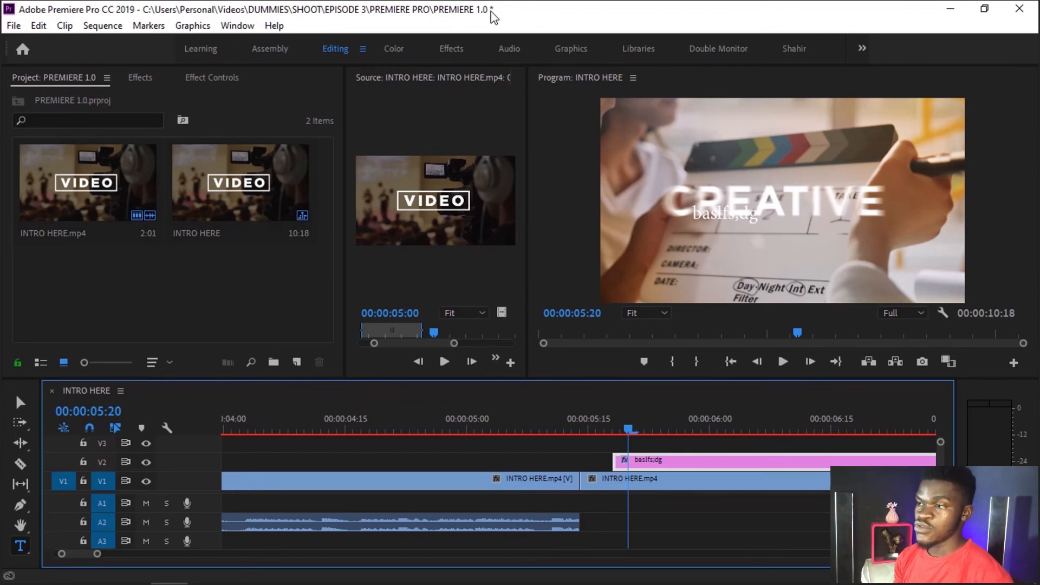
key("ctrl+s")
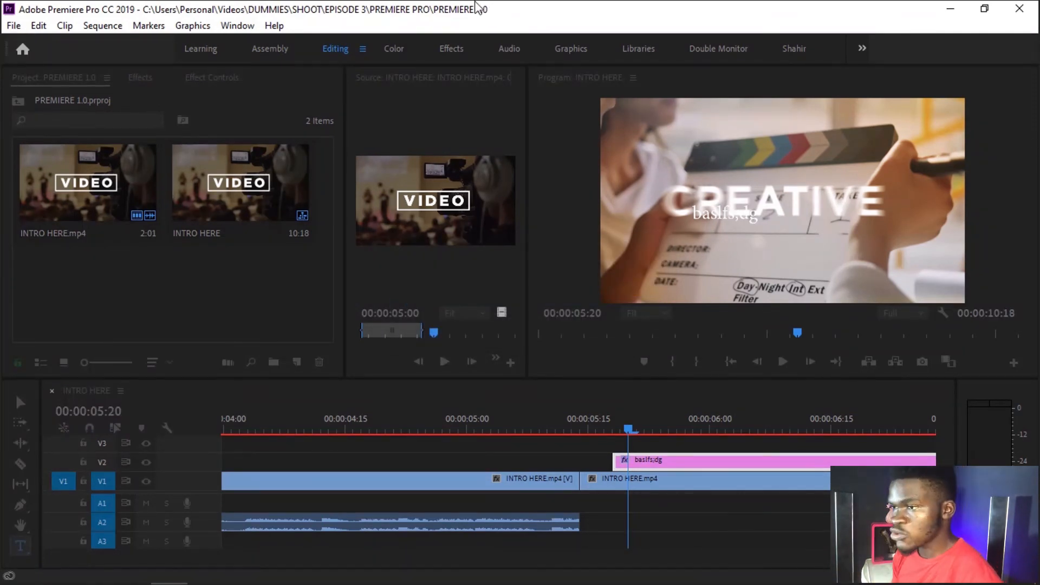
Step: Review the file-handling commands, including the items available for creation, and the general editing commands
left_click(13, 26)
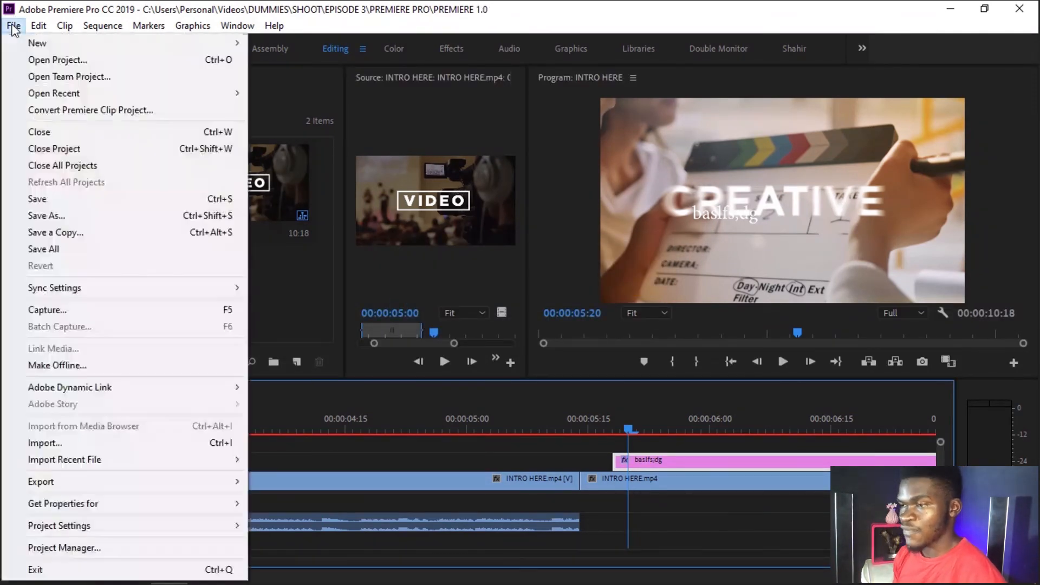
mouse_move(24, 46)
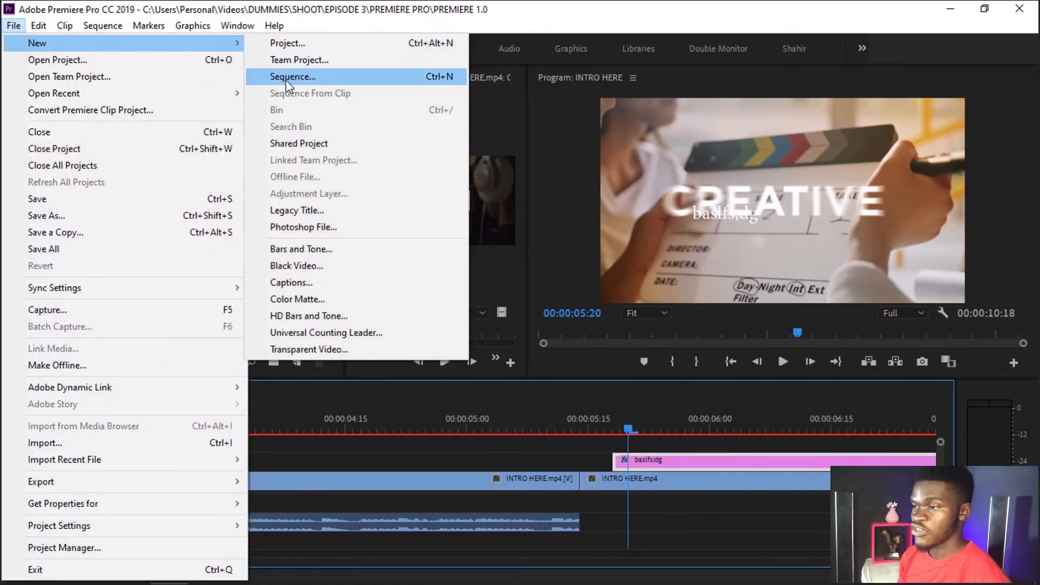
left_click(352, 477)
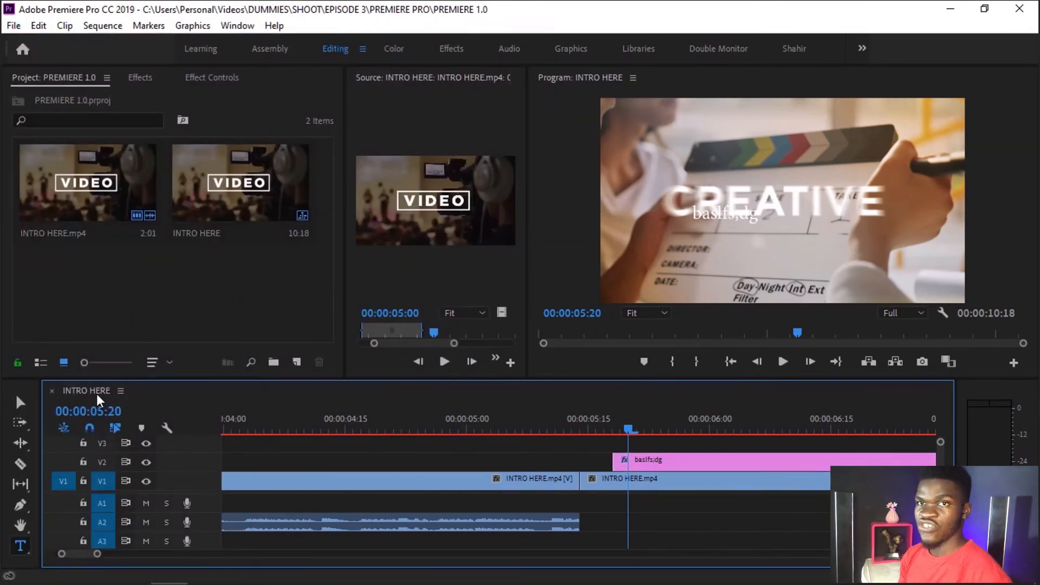
left_click(4, 29)
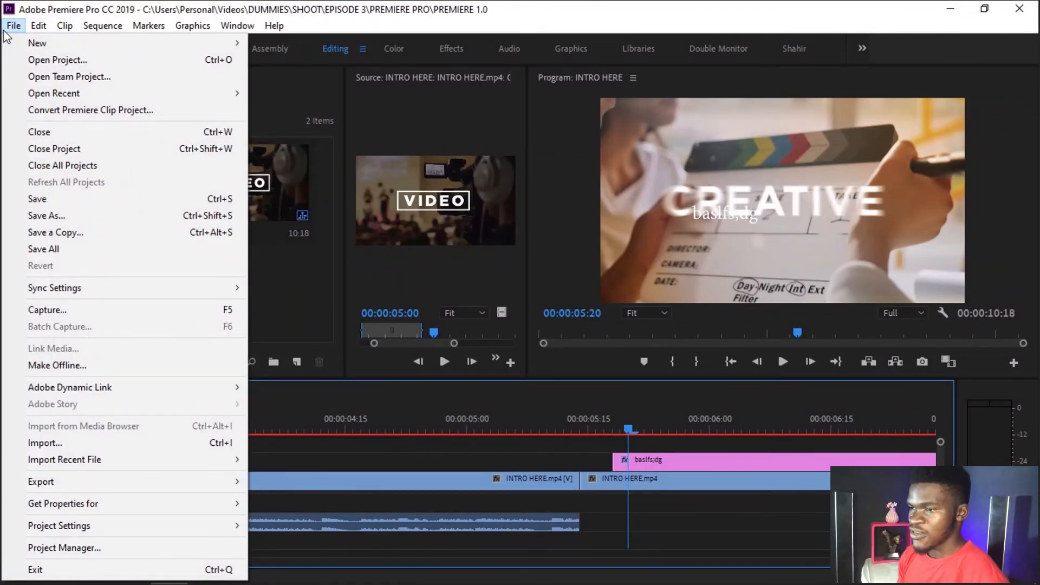
left_click(35, 29)
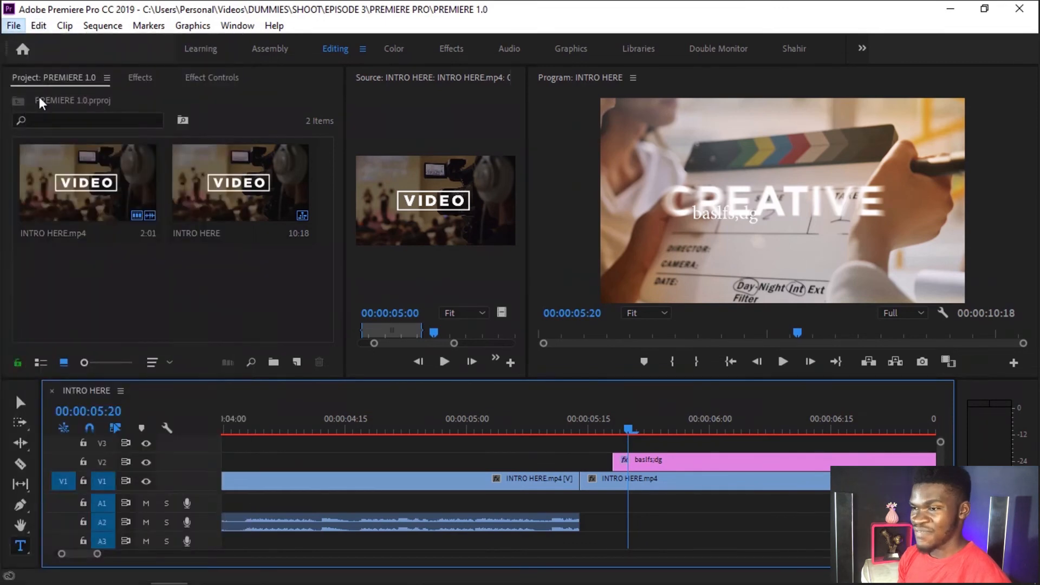
left_click(15, 26)
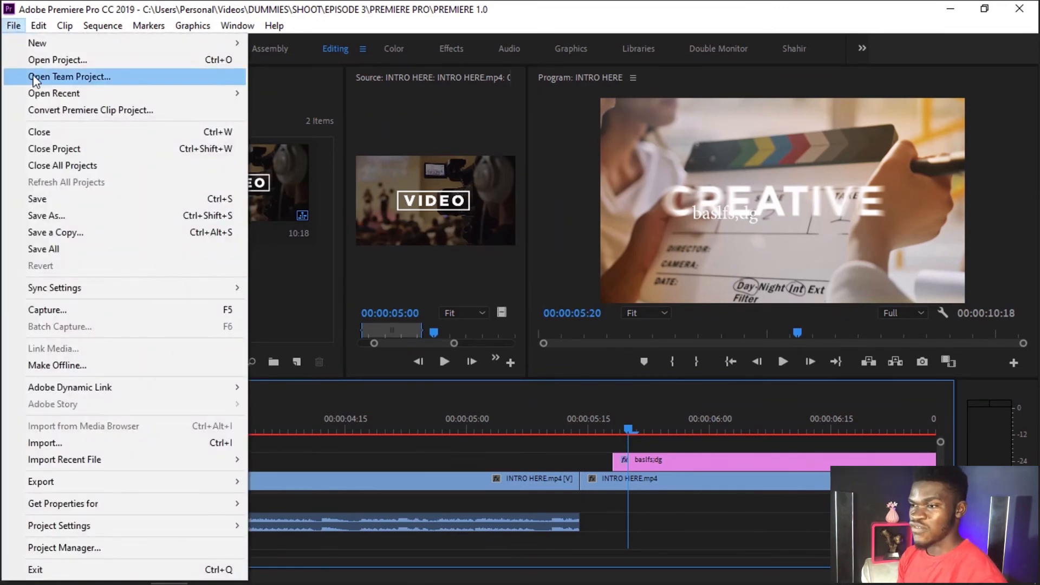
mouse_move(58, 102)
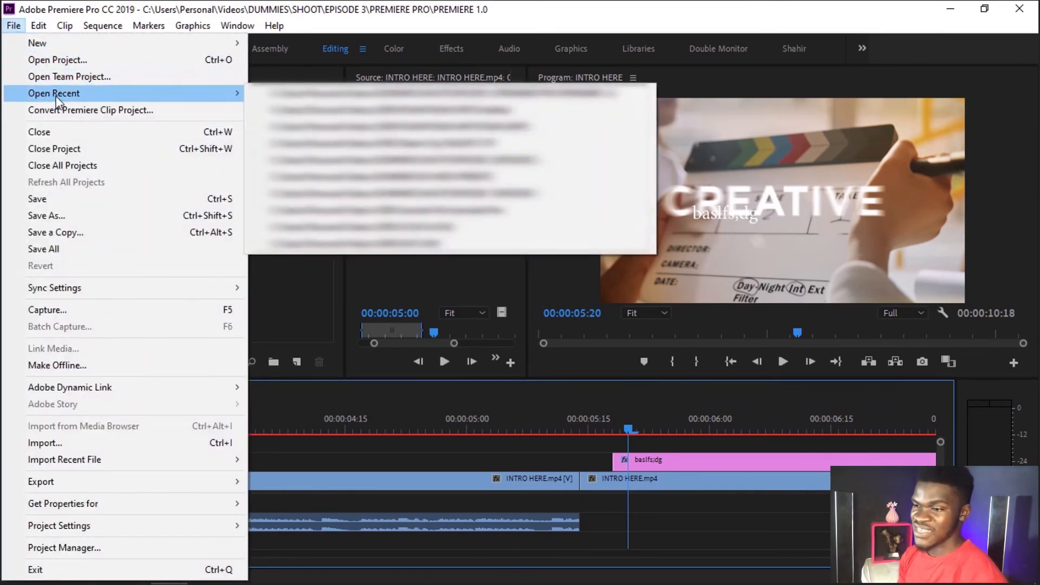
left_click(42, 29)
left_click(39, 27)
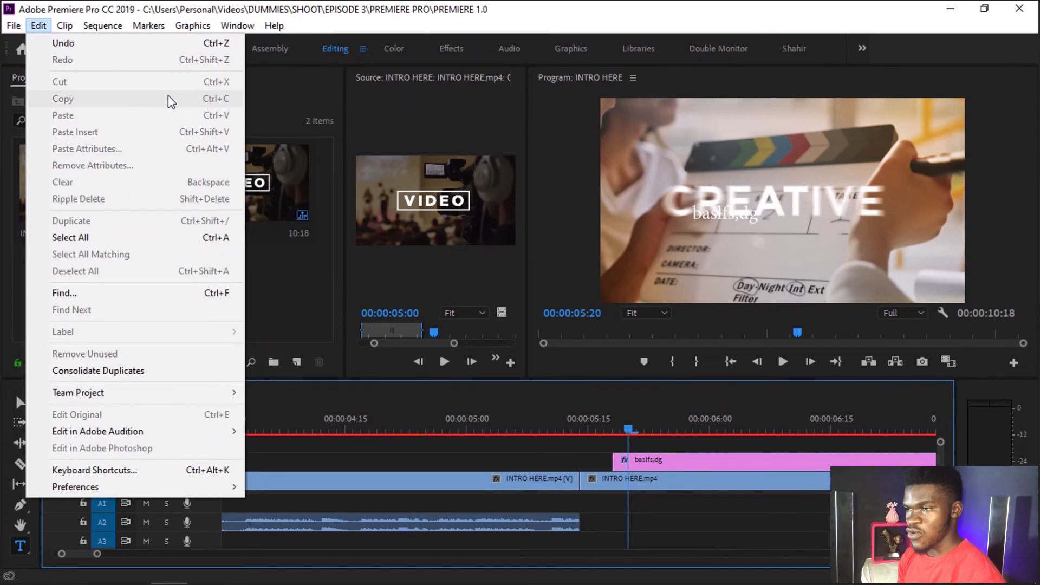
Step: Compare the clip commands available with nothing selected and with the first INTRO HERE.mp4 clip on track V1 selected
mouse_move(64, 25)
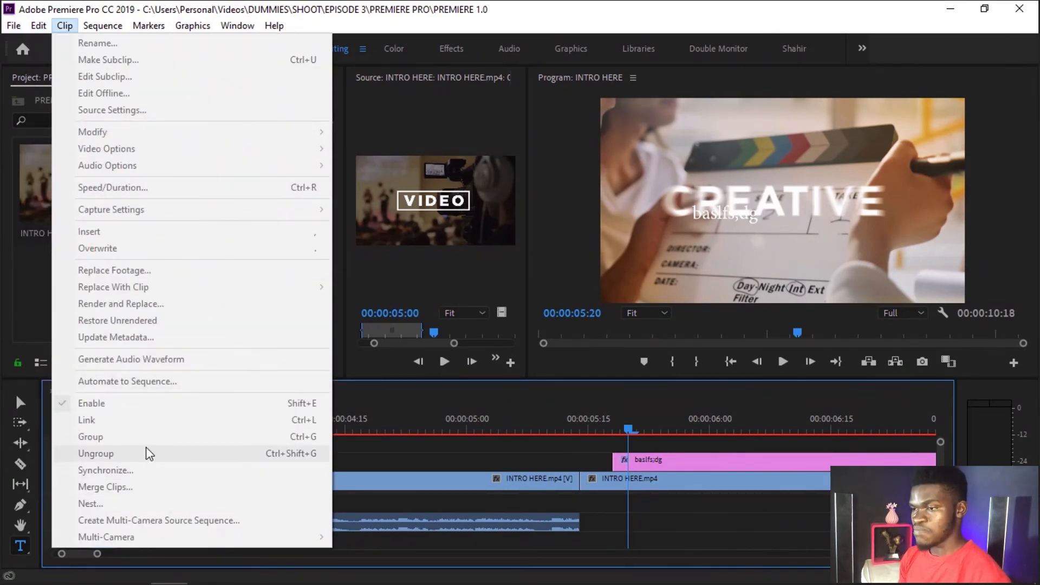
left_click(771, 525)
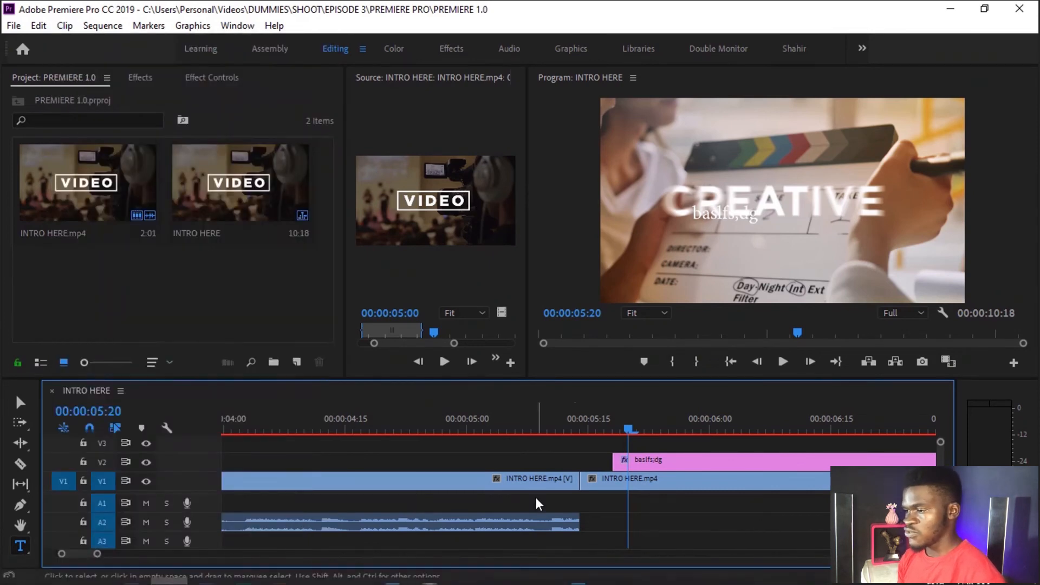
left_click(516, 475)
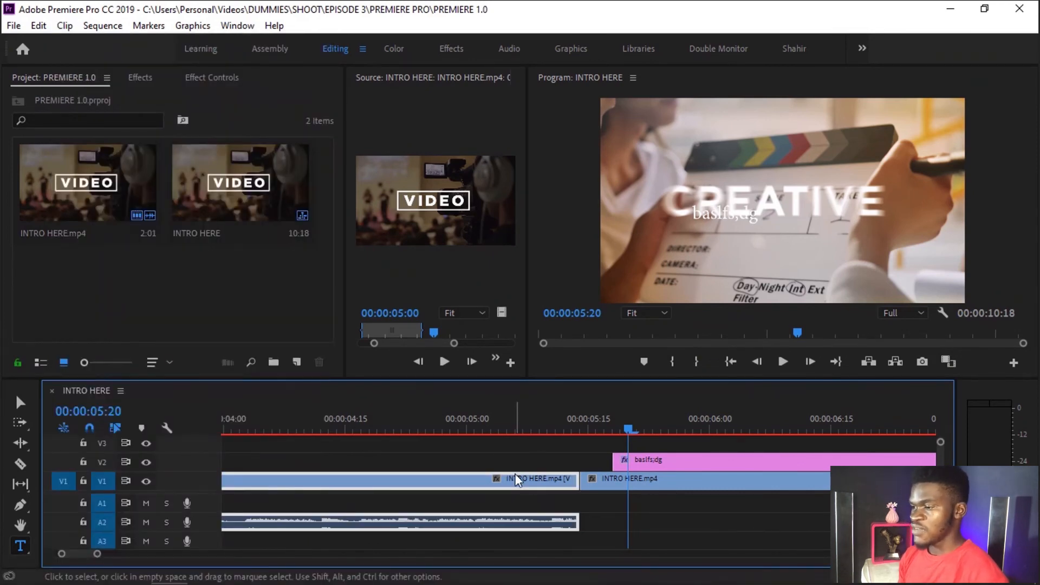
left_click(63, 26)
left_click(635, 507)
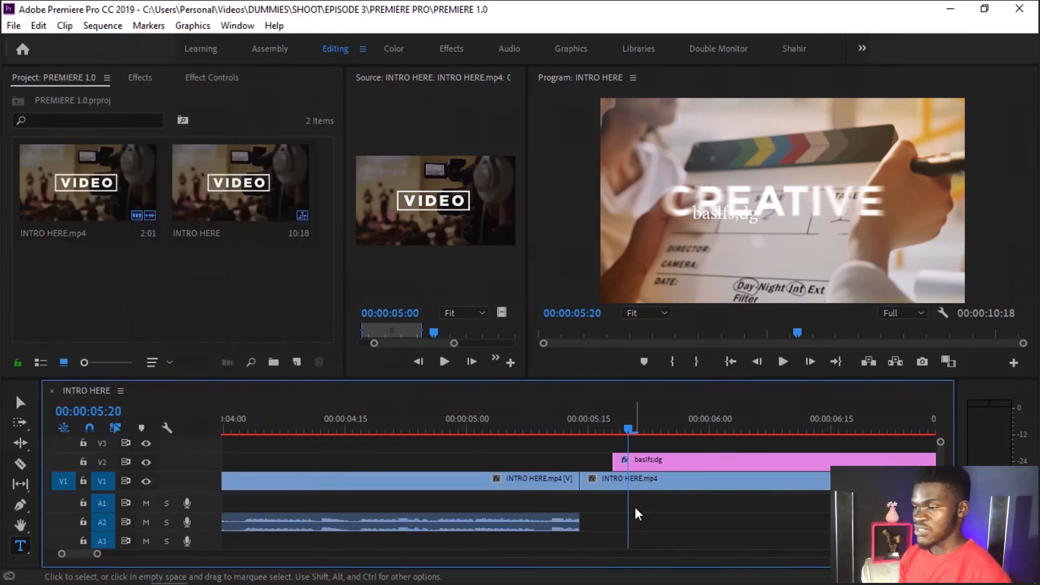
left_click(64, 26)
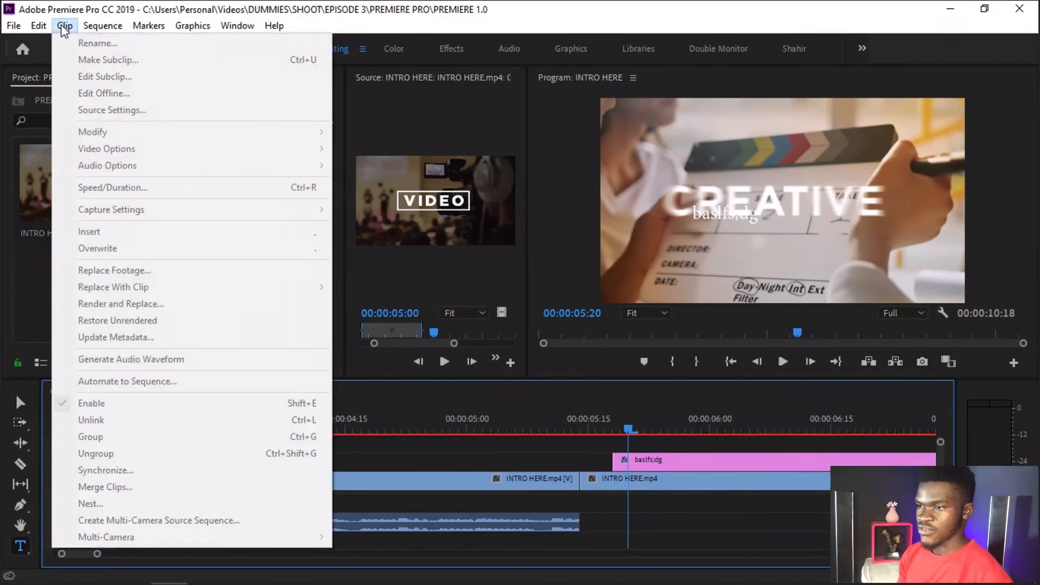
left_click(490, 467)
Step: Select the INTRO HERE.mp4 clip before the cut on track V1 and examine its available commands, including Speed/Duration
left_click(436, 479)
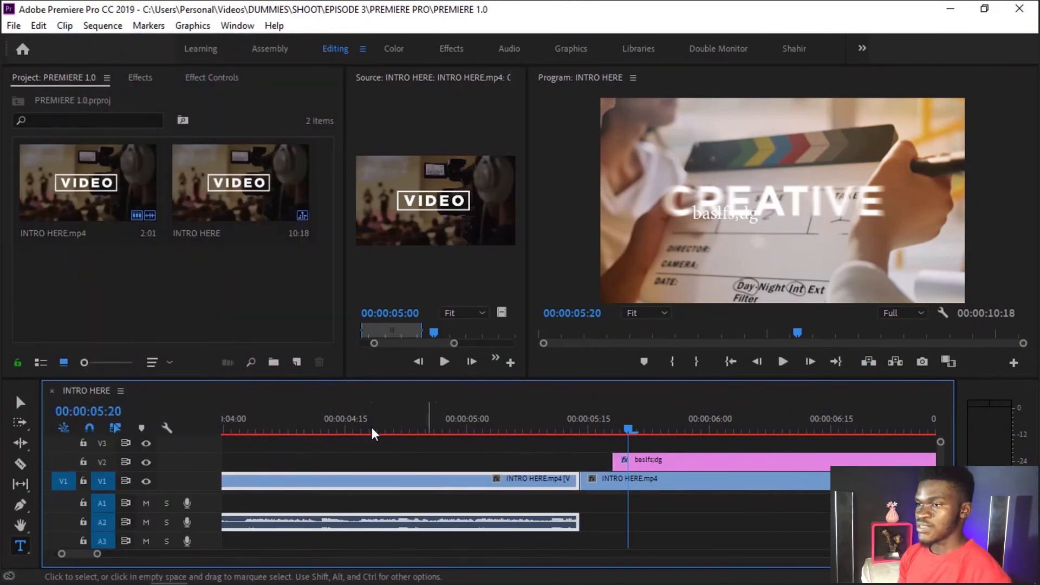
left_click(64, 25)
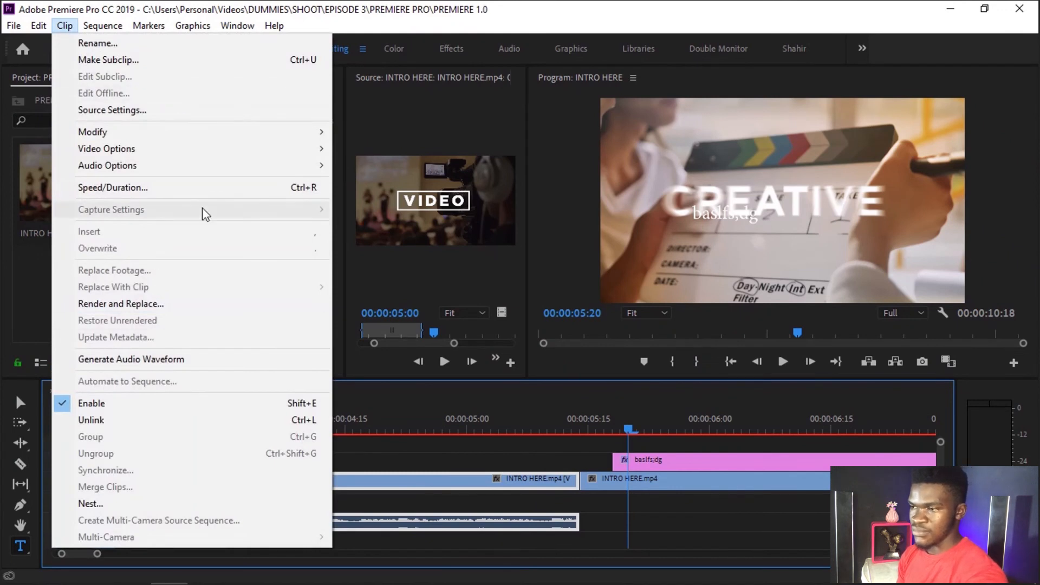
mouse_move(229, 149)
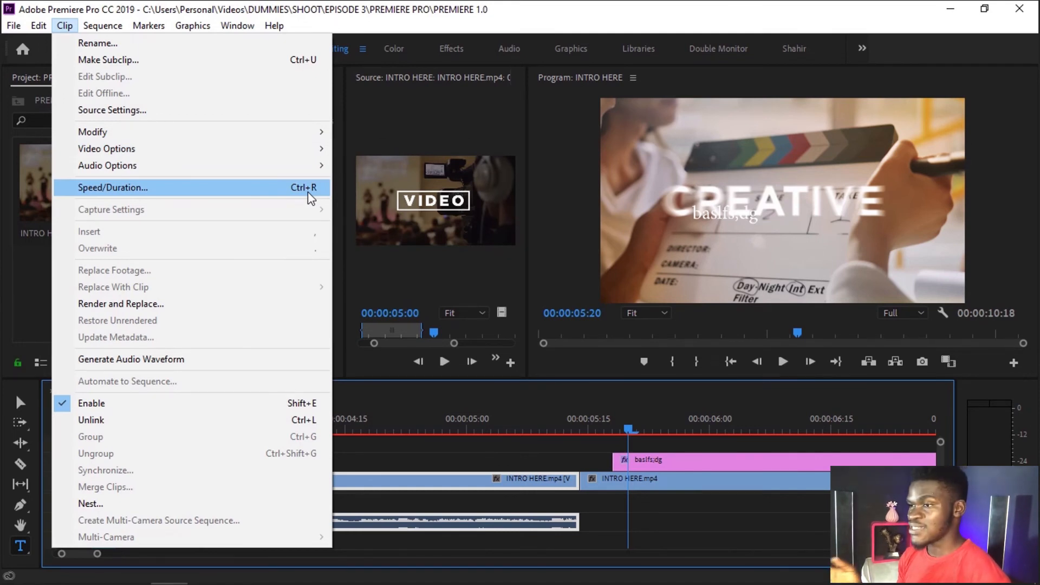
left_click(189, 8)
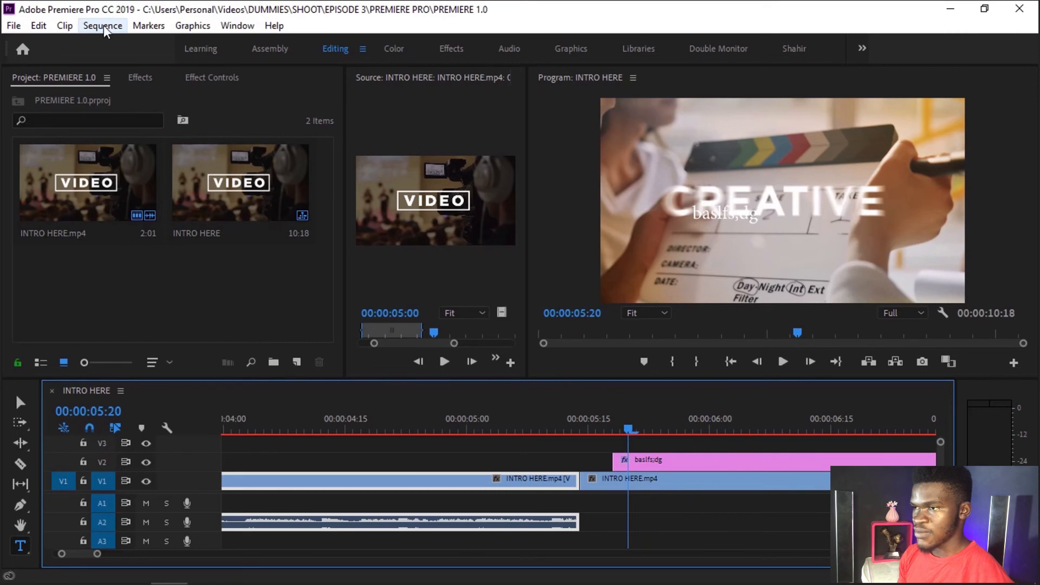
Step: Review the INTRO HERE sequence settings and timebase options, and accept them with a timebase of 30.00 frames/second
key("Return")
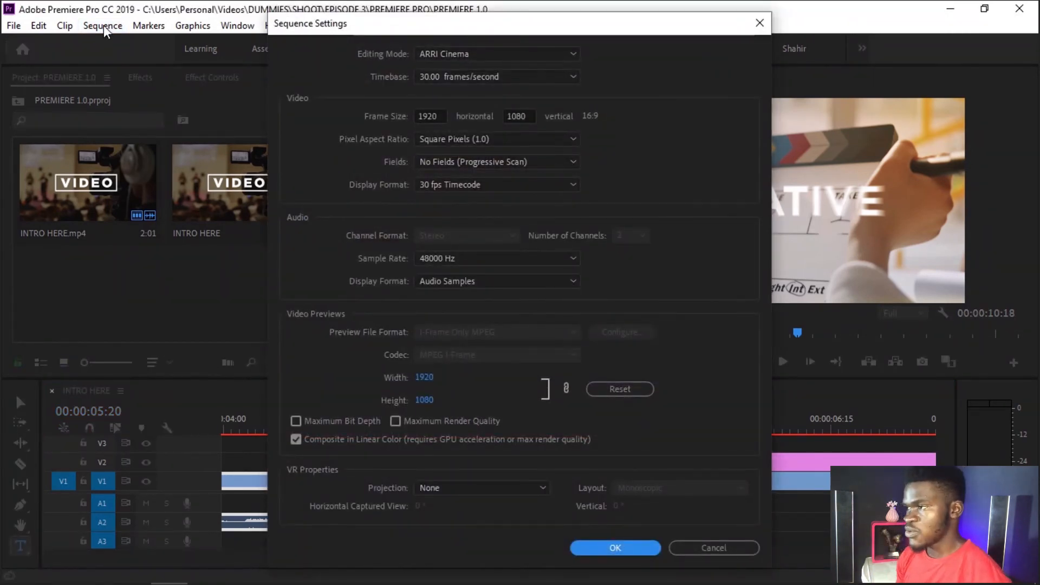
left_click(759, 23)
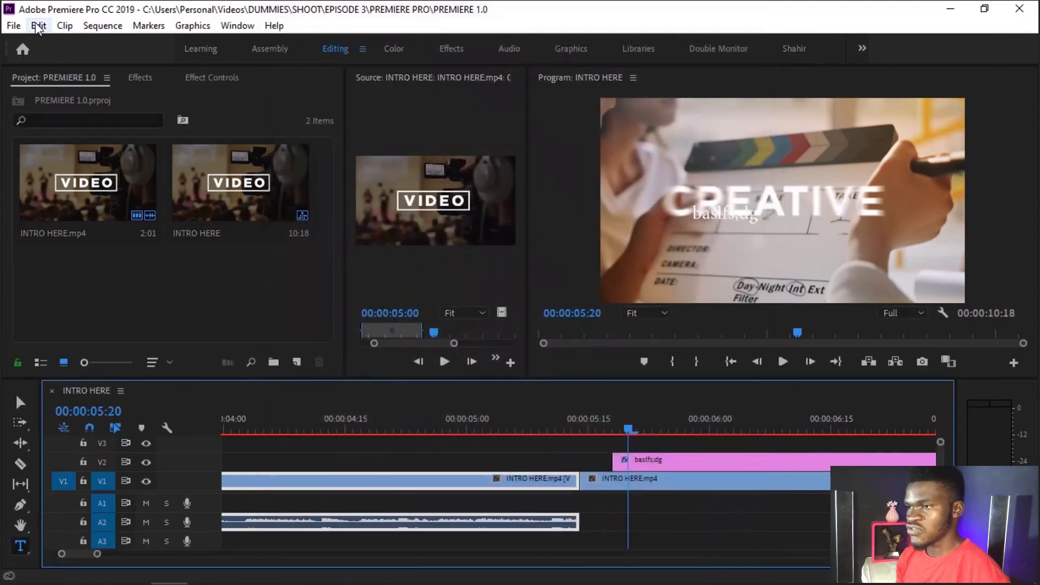
left_click(97, 29)
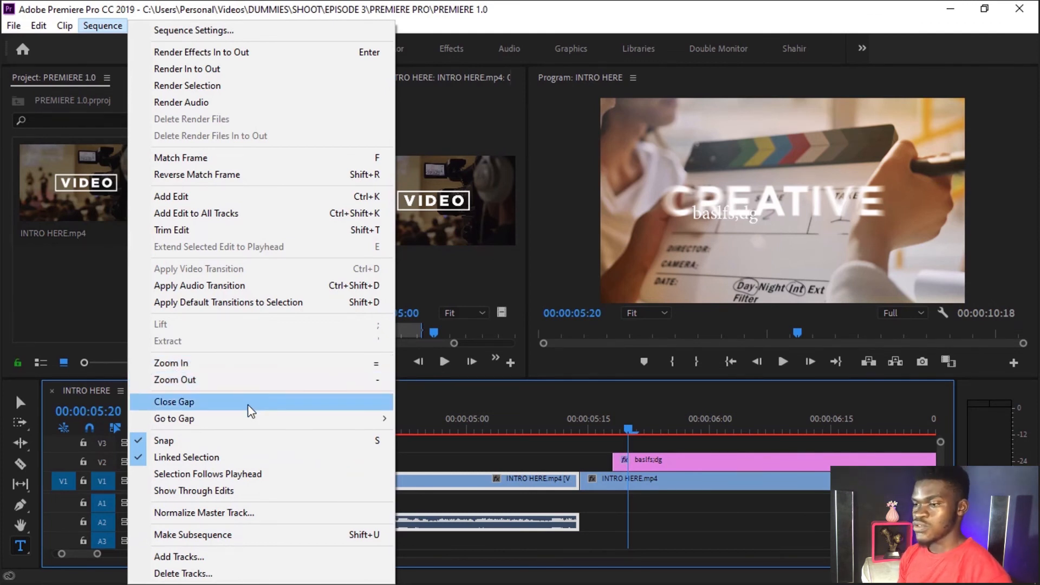
left_click(229, 38)
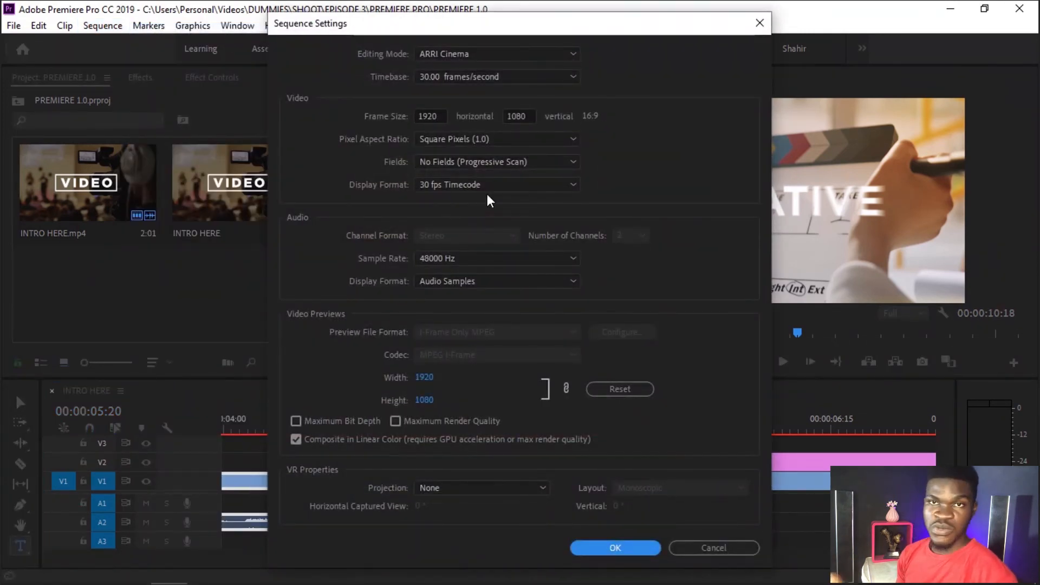
left_click(567, 78)
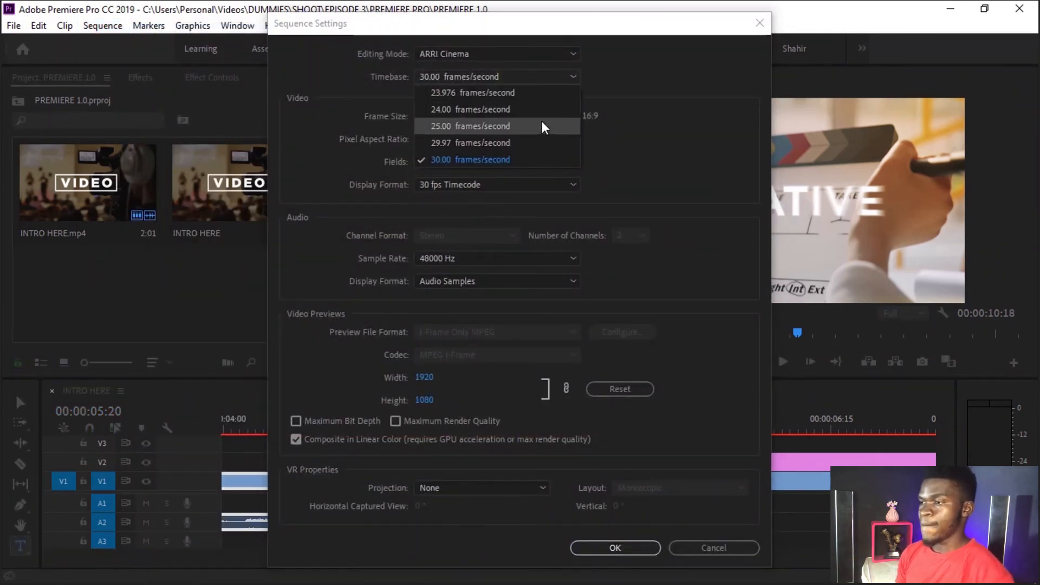
left_click(433, 162)
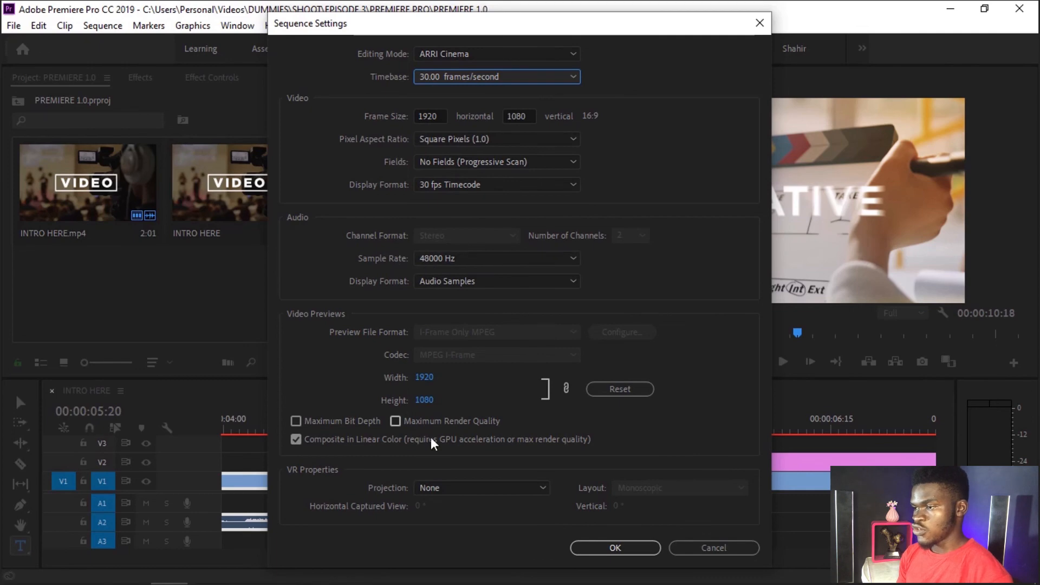
left_click(607, 548)
Step: Look through the marker, graphics and window commands and examine the list of available workspaces
left_click(145, 26)
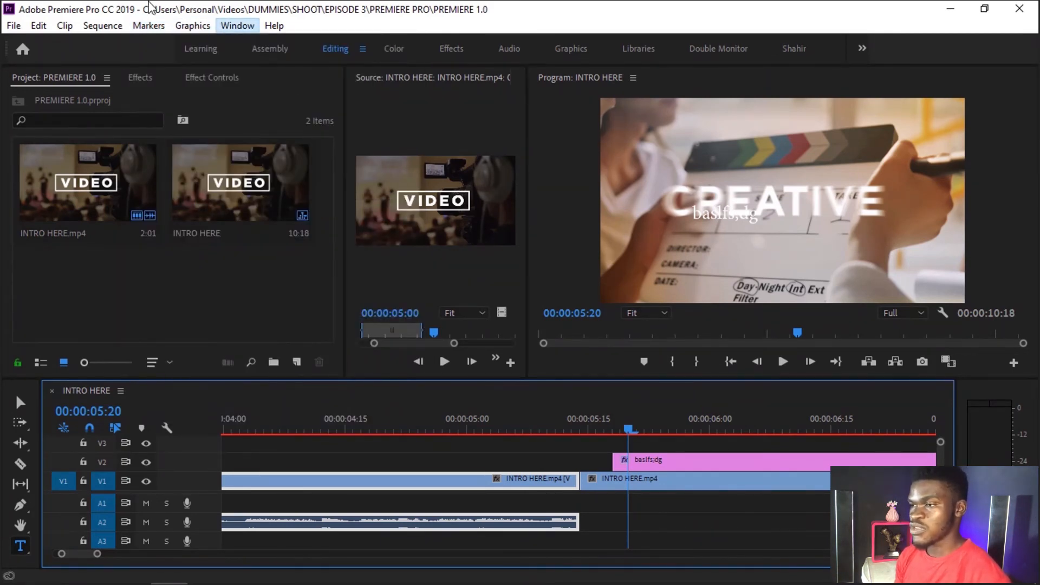
left_click(191, 26)
mouse_move(245, 24)
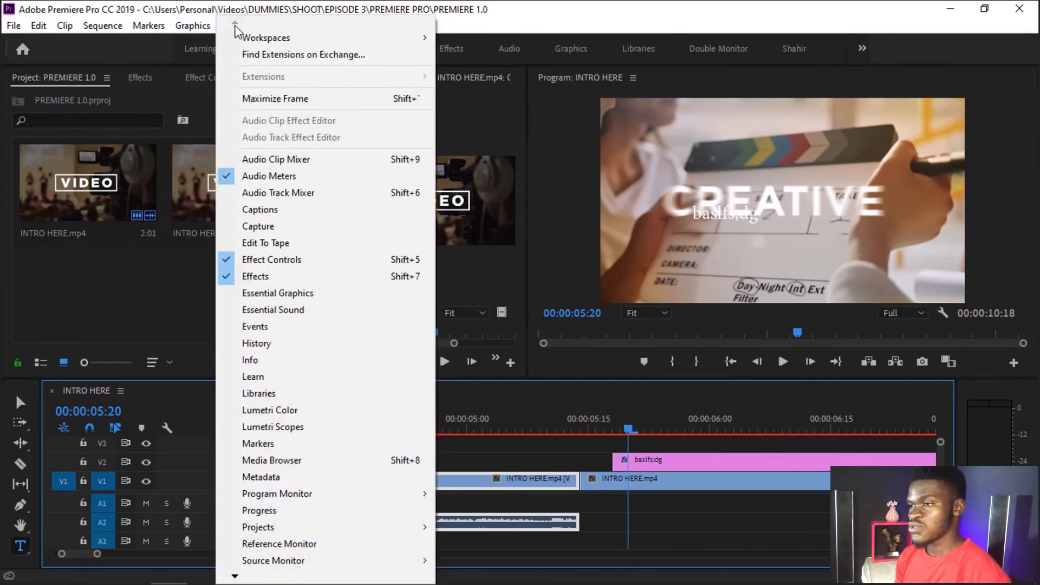
mouse_move(345, 41)
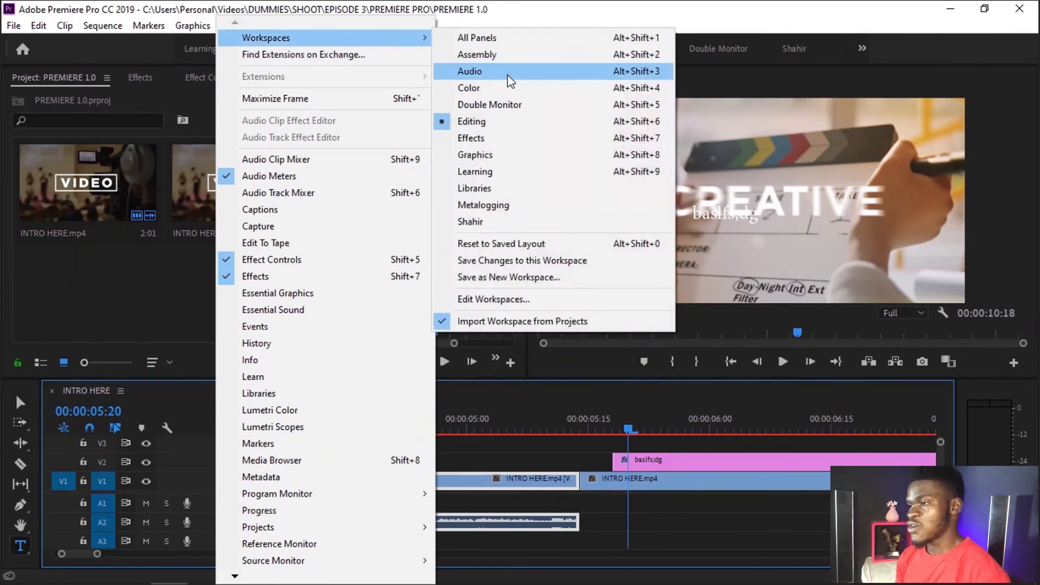
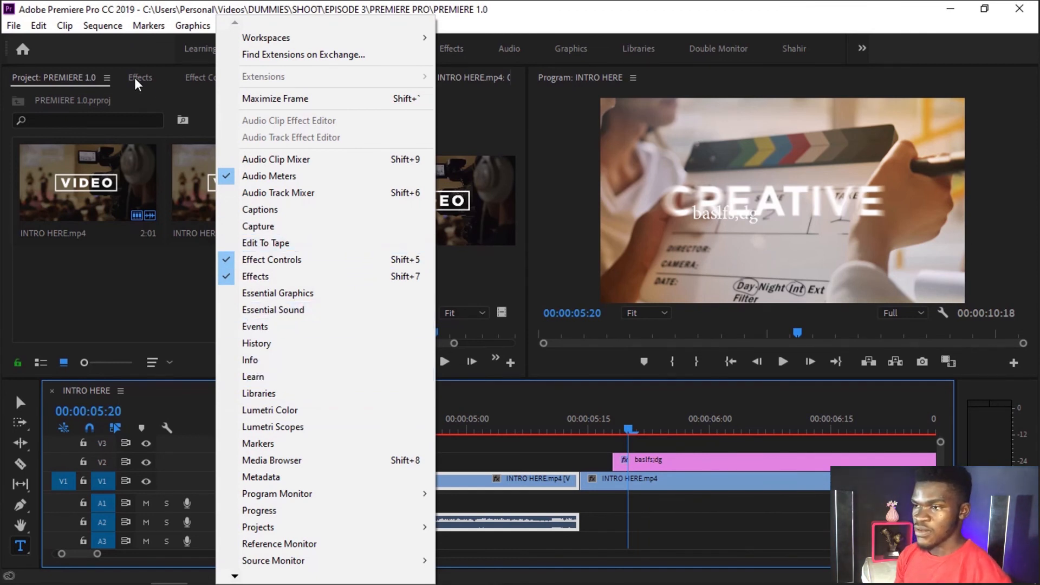
Step: Show the Effects panel in front of its group and check which panels are enabled in the workspace
left_click(228, 279)
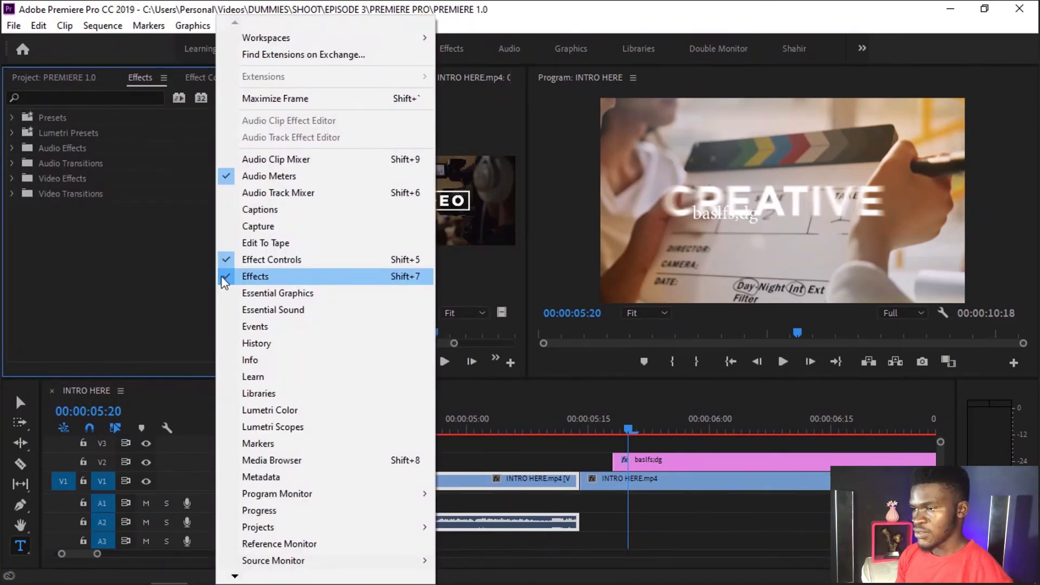
left_click(224, 278)
left_click(237, 28)
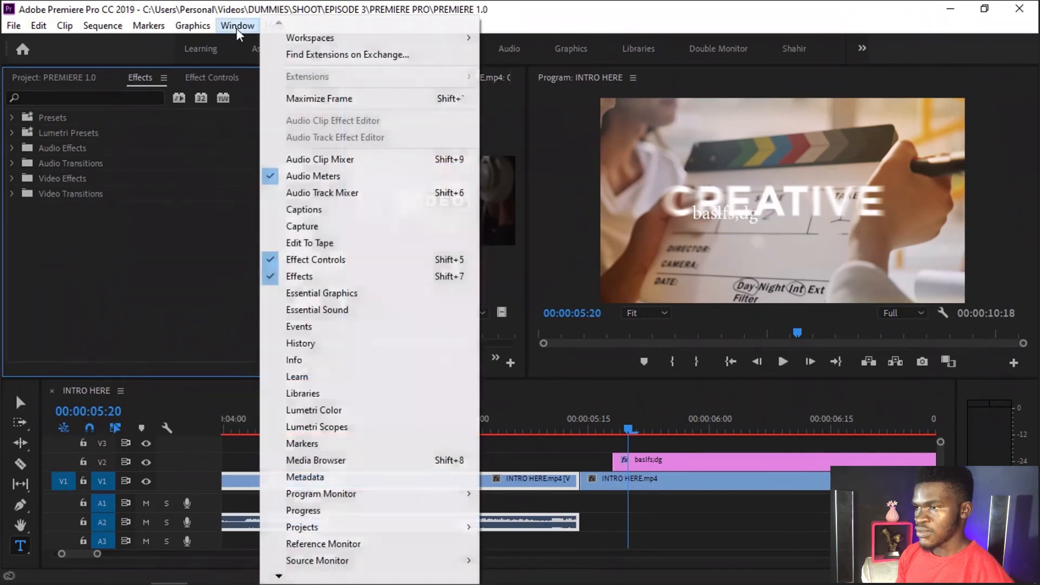
left_click(164, 80)
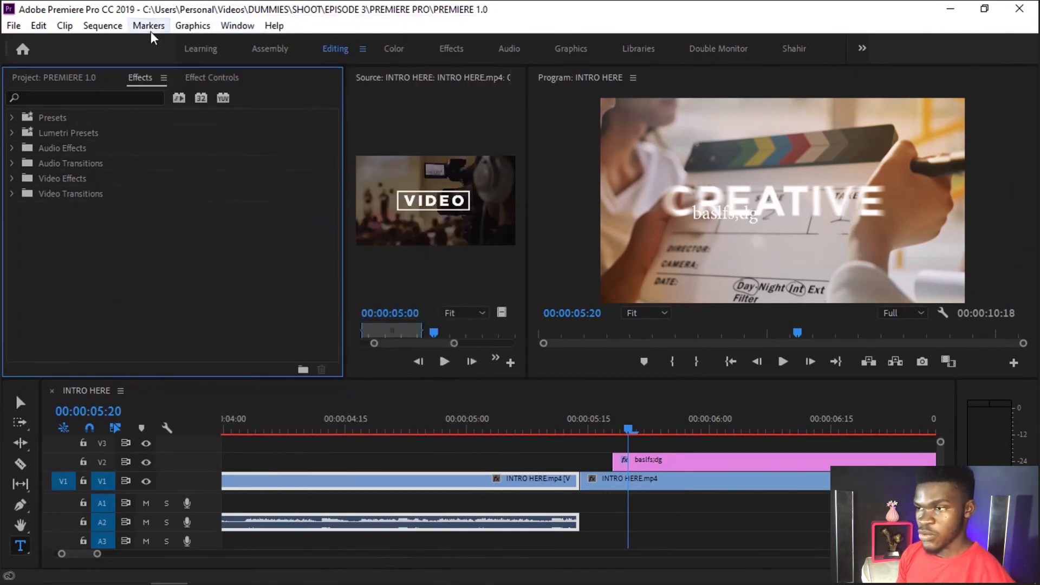
Step: Examine the Effects panel's options and close the panel
left_click(164, 78)
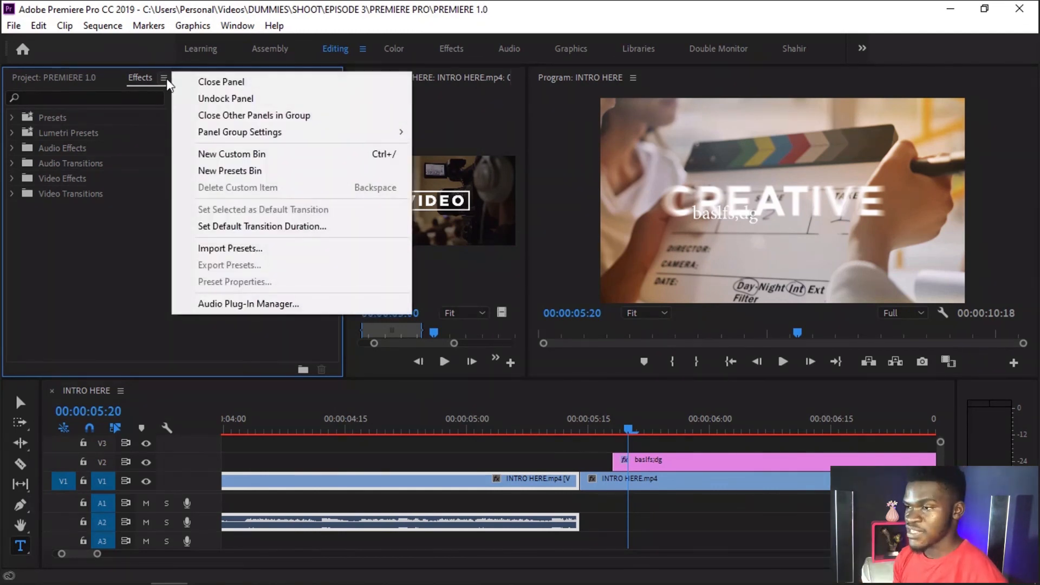
left_click(162, 81)
left_click(163, 80)
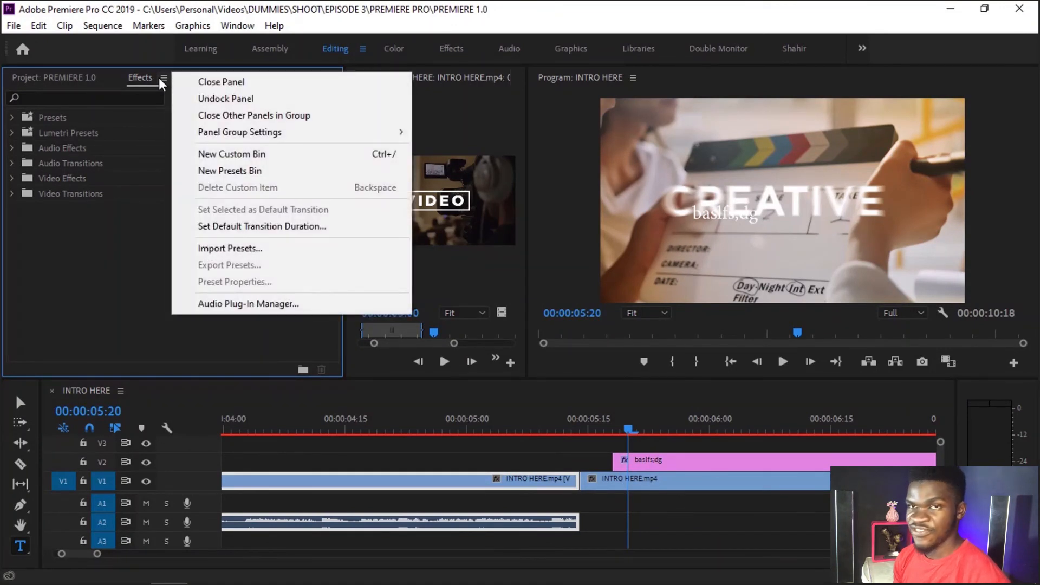
left_click(163, 81)
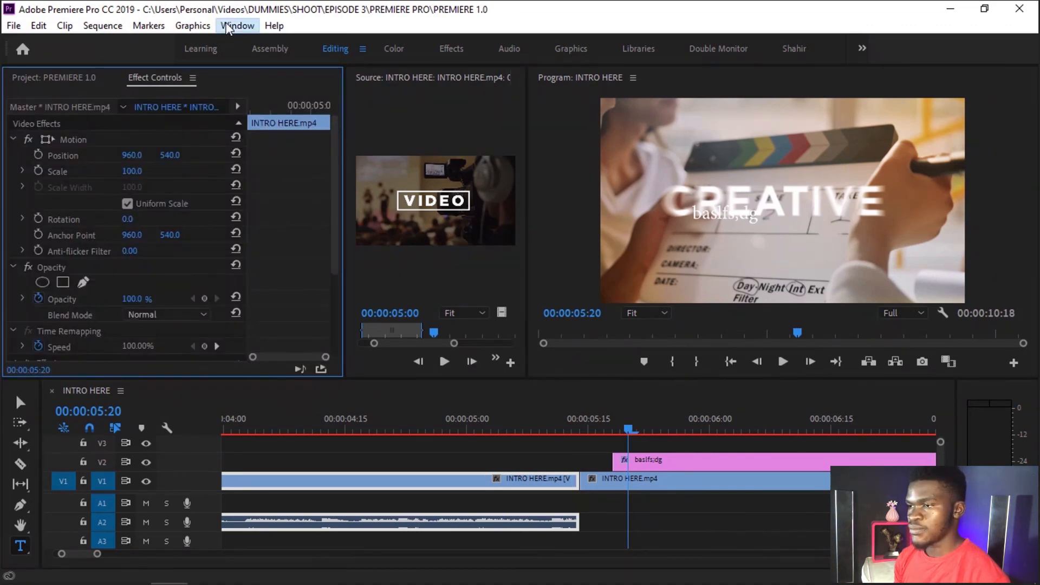
Step: Restore the Effects panel to the workspace and view the available help commands
left_click(227, 27)
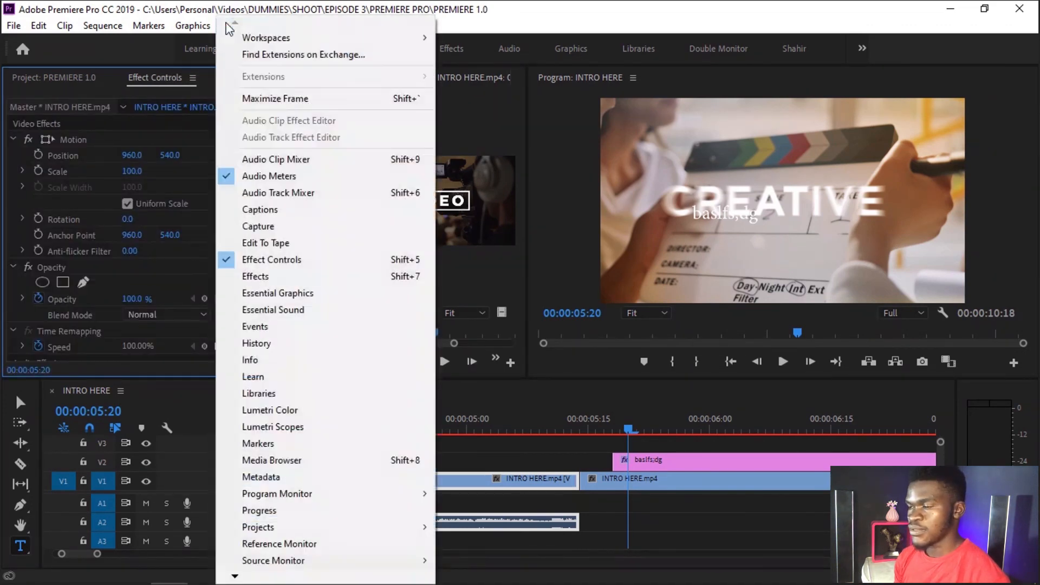
left_click(229, 277)
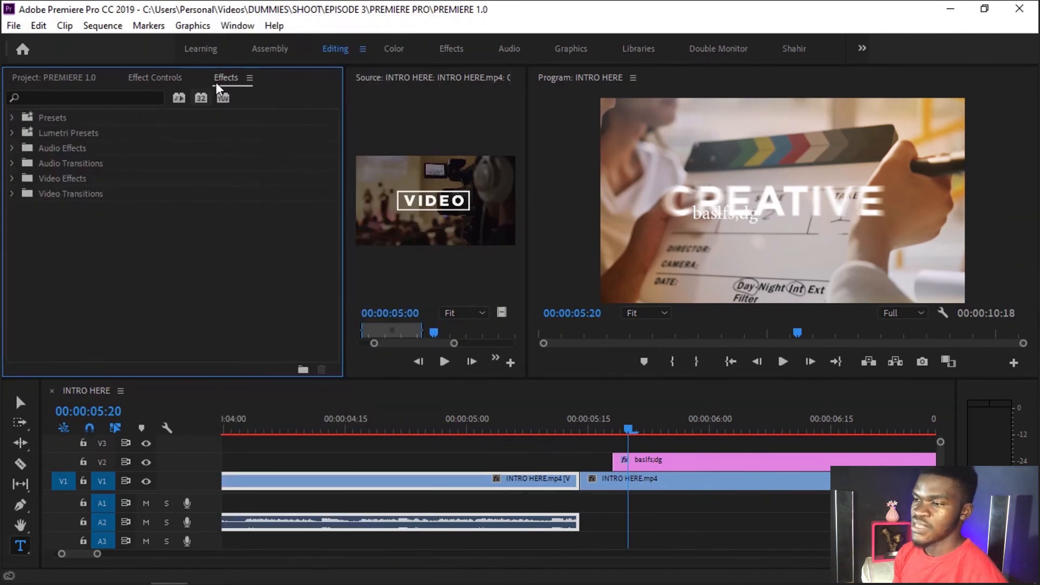
left_click(273, 27)
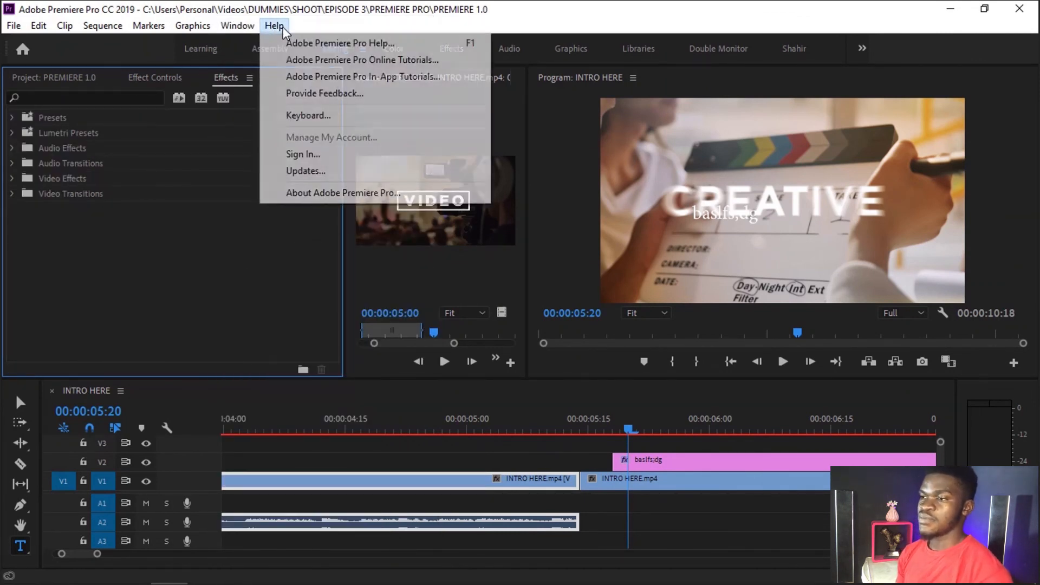